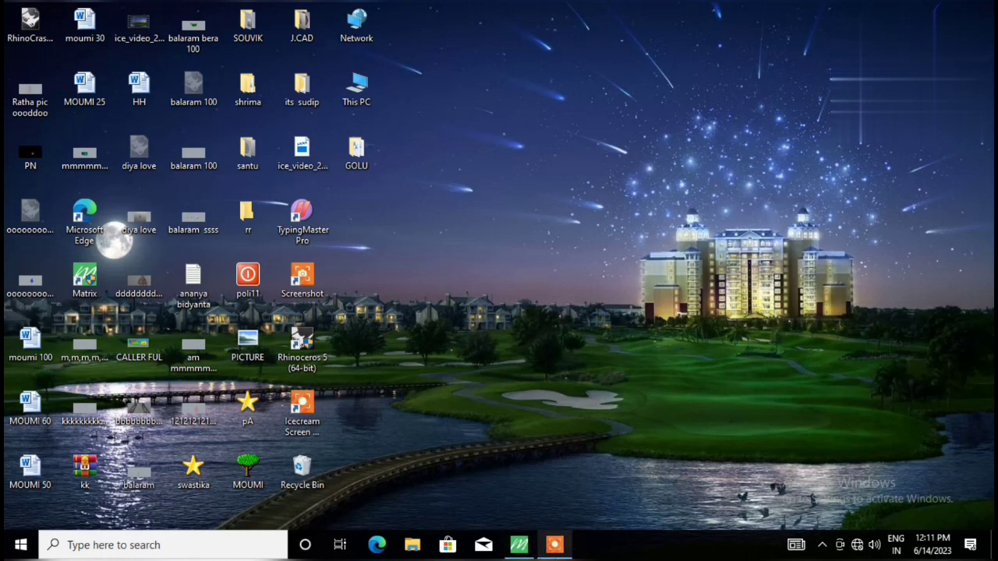
left_click(519, 545)
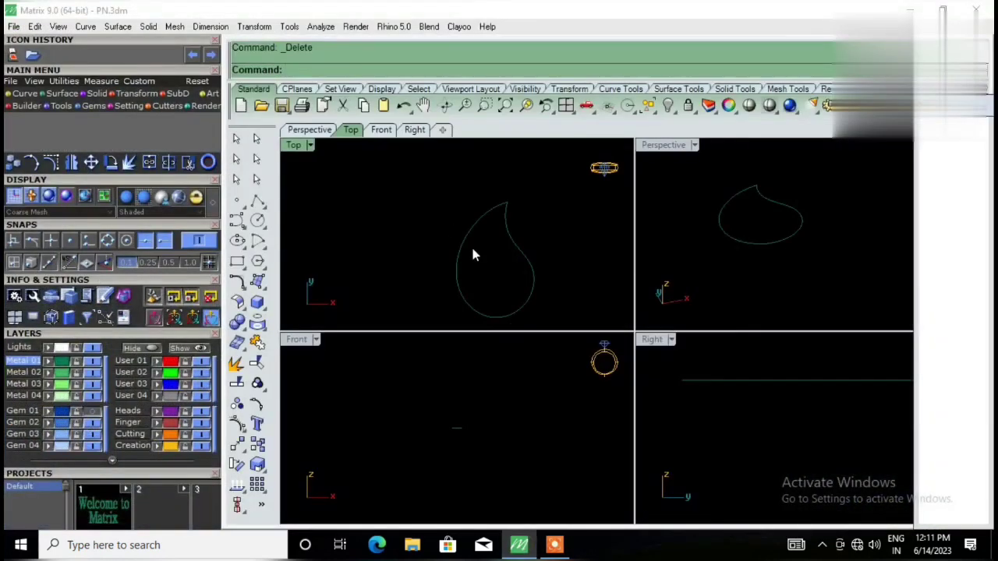
scroll(421, 226, "down", 2)
scroll(409, 264, "up", 2)
scroll(468, 242, "down", 2)
scroll(468, 239, "up", 2)
scroll(463, 238, "down", 3)
scroll(463, 238, "up", 2)
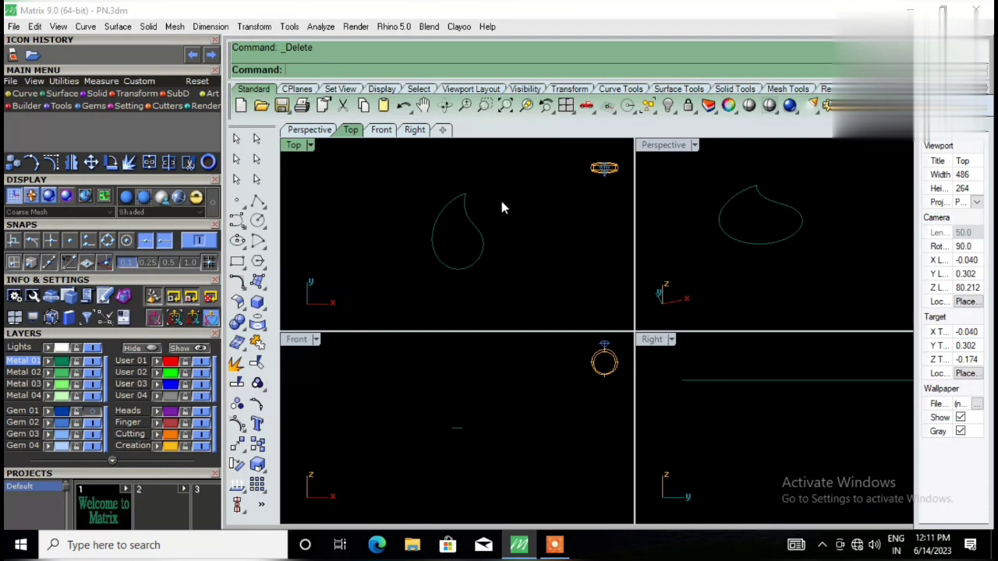
scroll(475, 217, "up", 2)
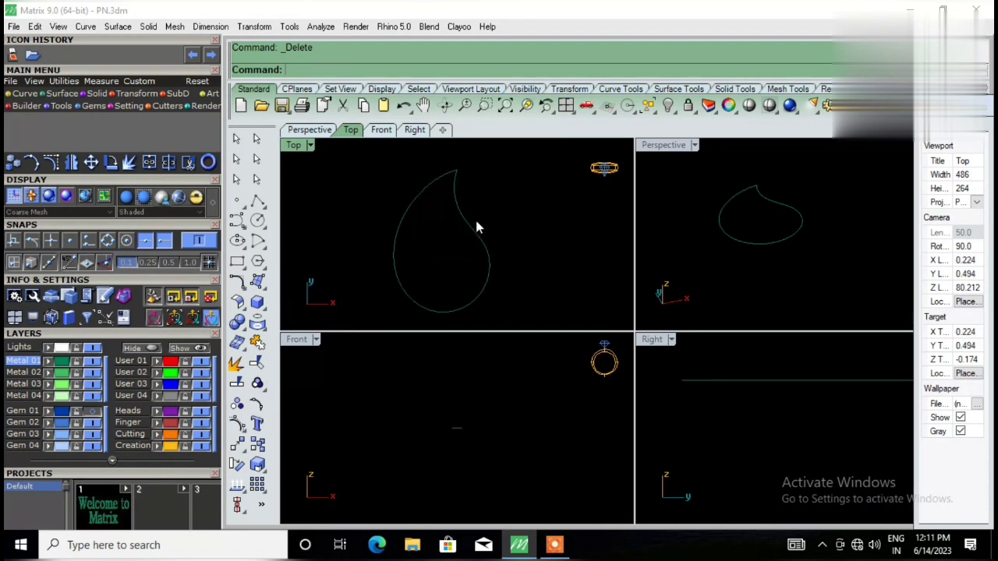
scroll(469, 220, "down", 2)
scroll(478, 249, "up", 2)
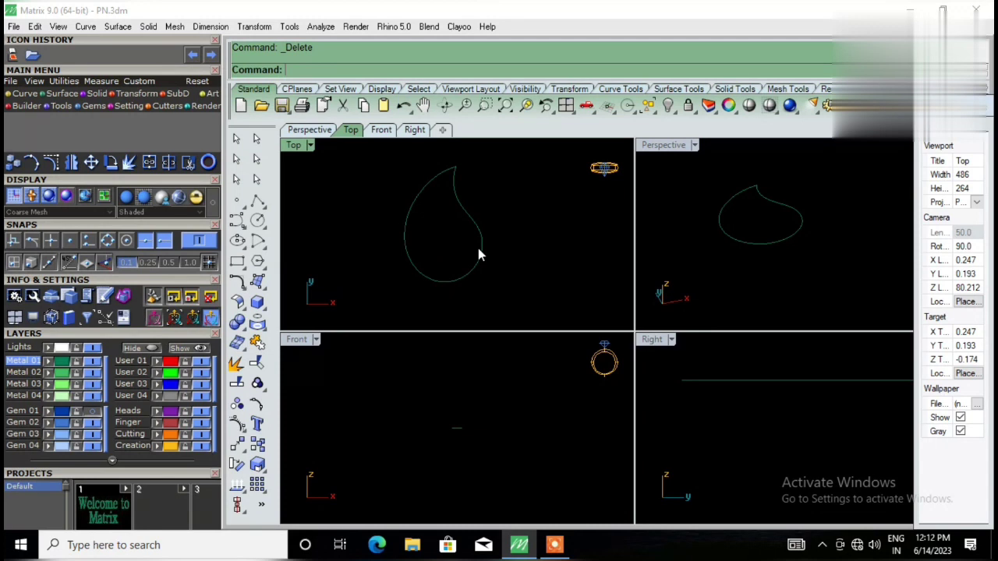
scroll(471, 259, "down", 2)
scroll(461, 268, "up", 2)
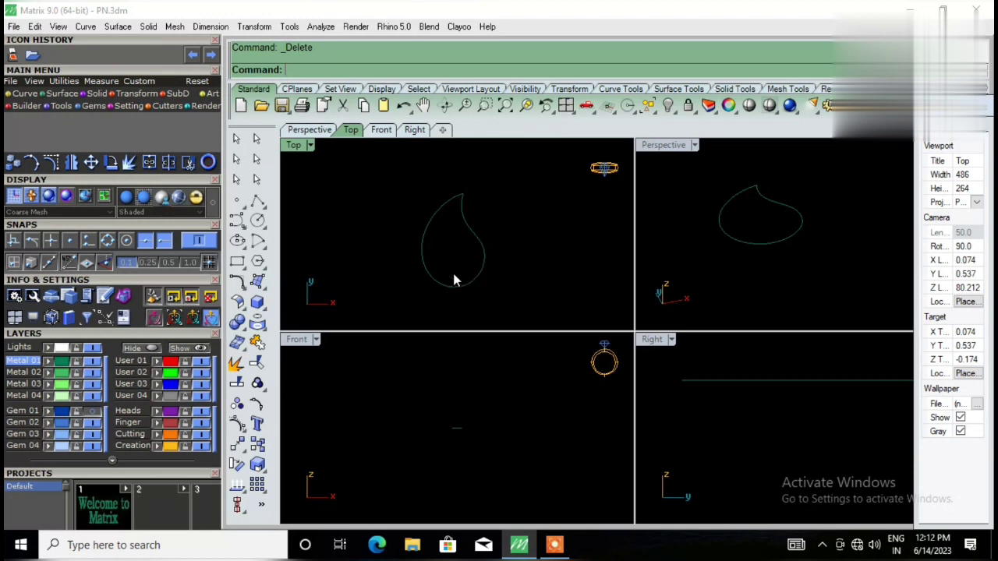
scroll(475, 291, "up", 1)
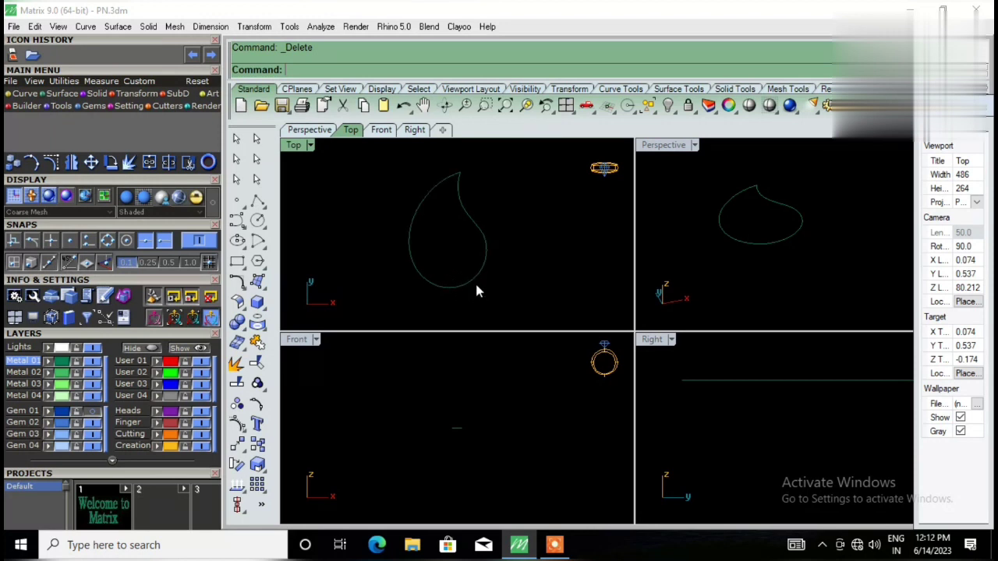
scroll(478, 290, "up", 1)
scroll(478, 290, "up", 1)
scroll(467, 274, "down", 2)
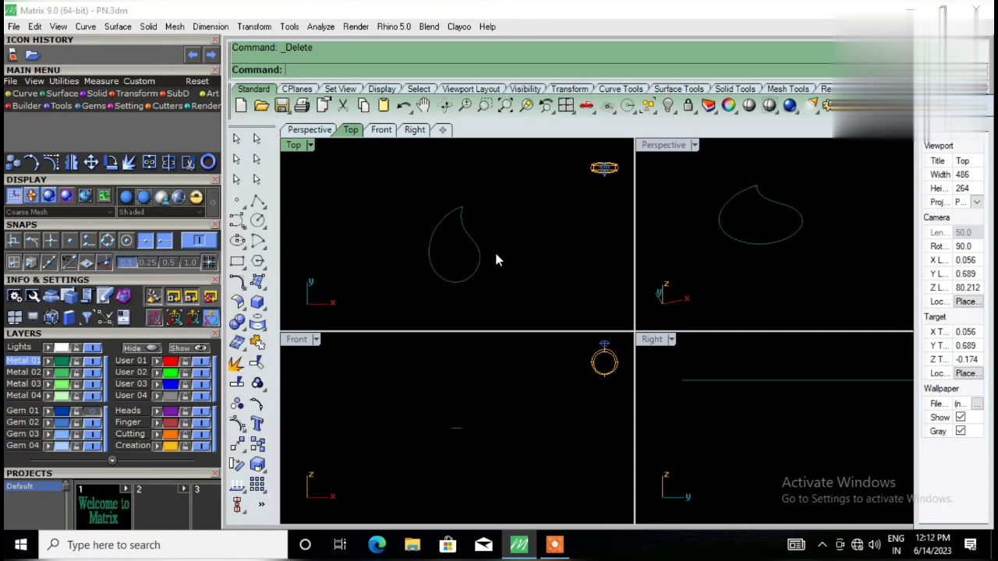
right_click_drag(495, 260, 478, 266)
scroll(478, 261, "up", 2)
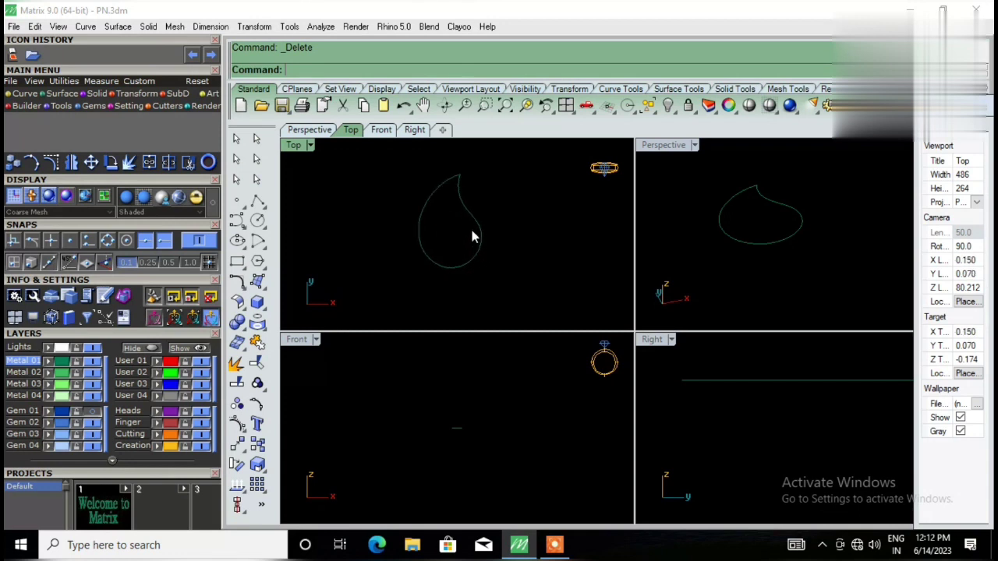
scroll(468, 233, "down", 2)
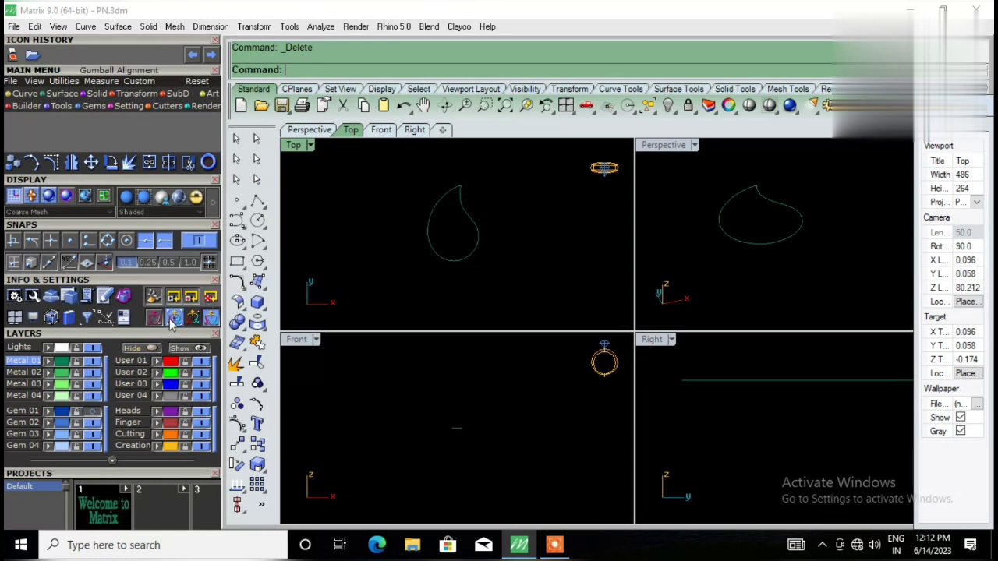
scroll(457, 237, "up", 1)
scroll(460, 234, "down", 1)
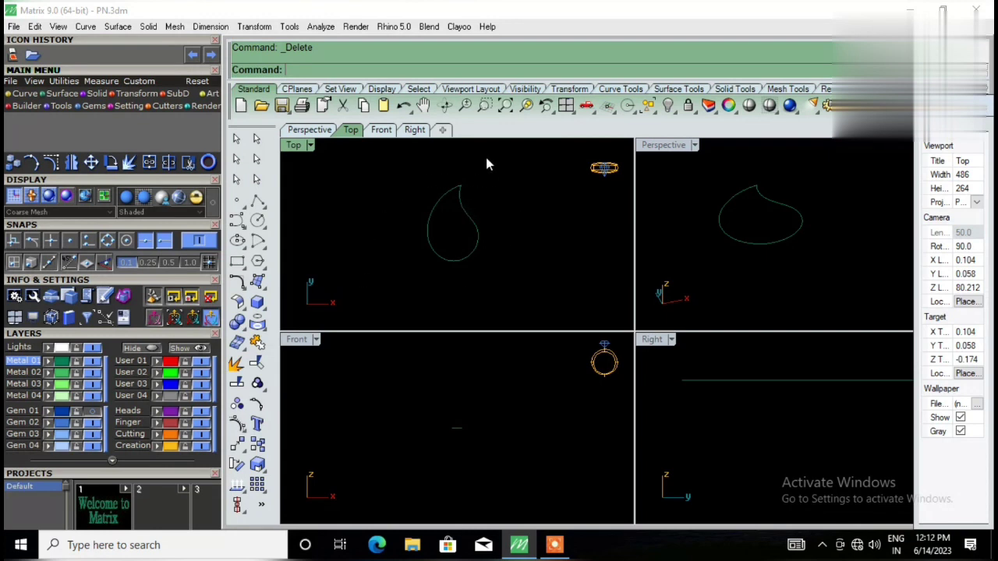
scroll(461, 185, "up", 1)
scroll(466, 193, "up", 1)
scroll(461, 190, "up", 2)
scroll(453, 186, "up", 2)
left_click(450, 187)
key("Escape")
scroll(476, 225, "down", 1)
scroll(477, 223, "down", 1)
scroll(476, 220, "down", 1)
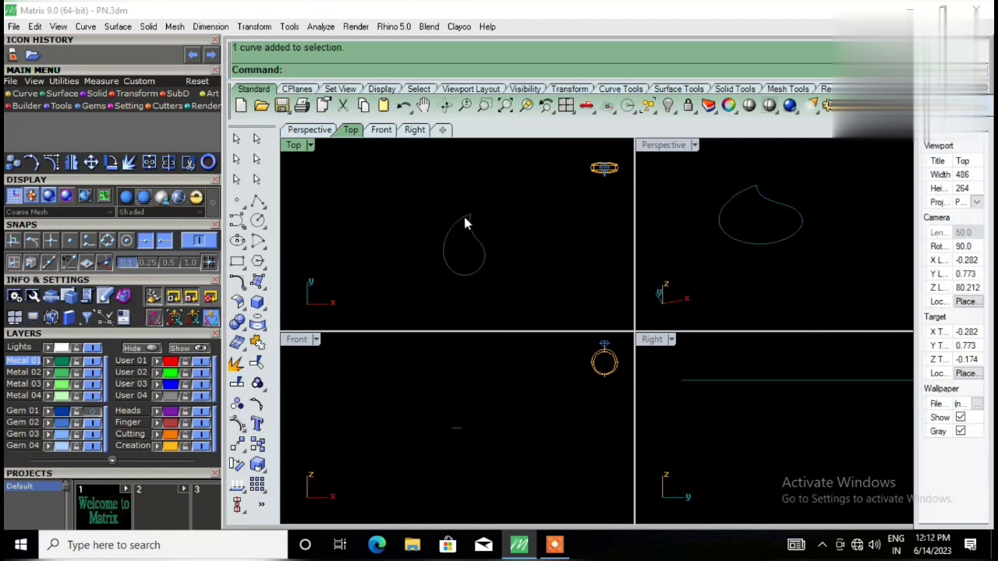
scroll(452, 218, "up", 1)
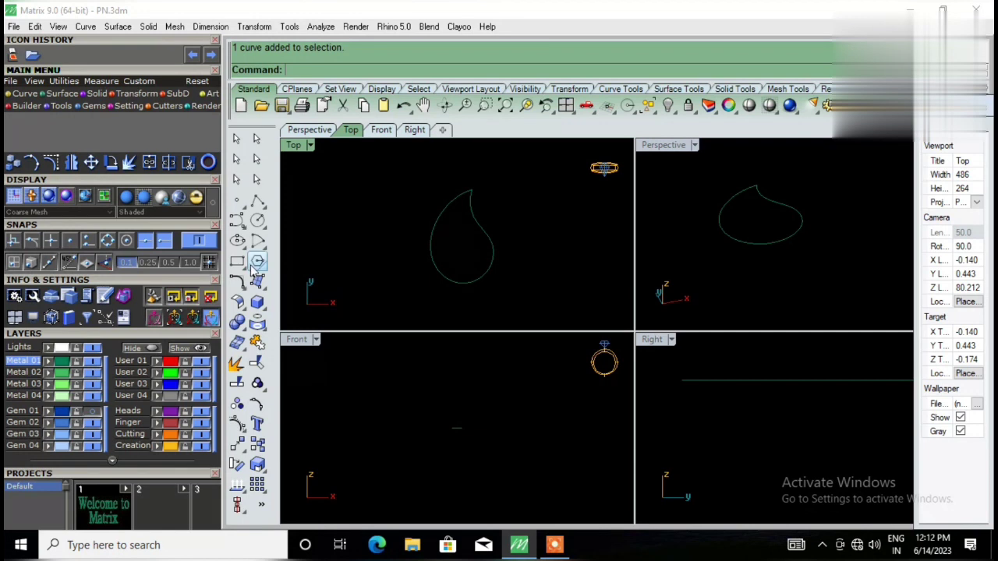
Step: Draw a circle of diameter 1.2 centred inside the rounded end of the teardrop
left_click(258, 220)
scroll(458, 261, "down", 1)
scroll(458, 260, "down", 1)
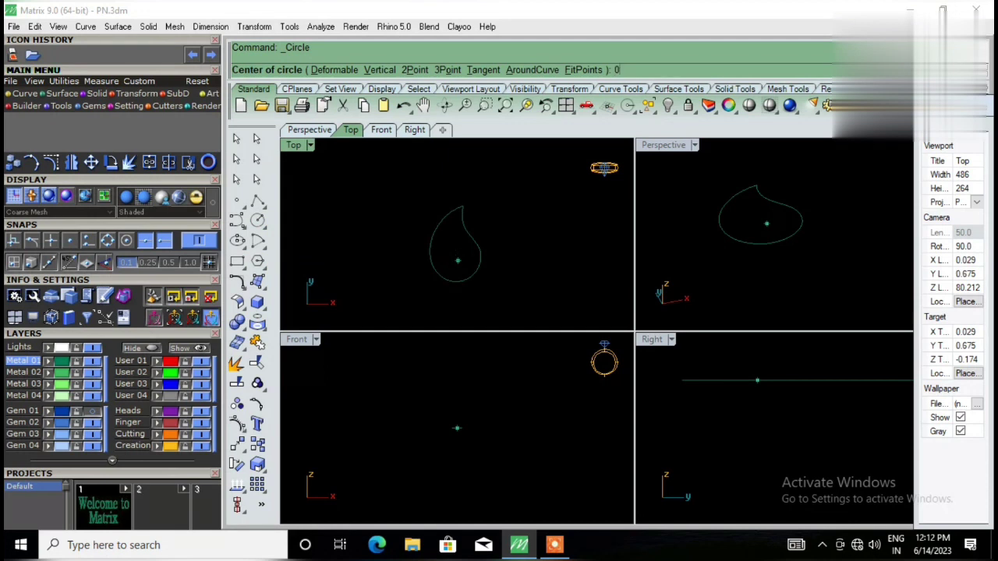
left_click(457, 259)
type("1.2")
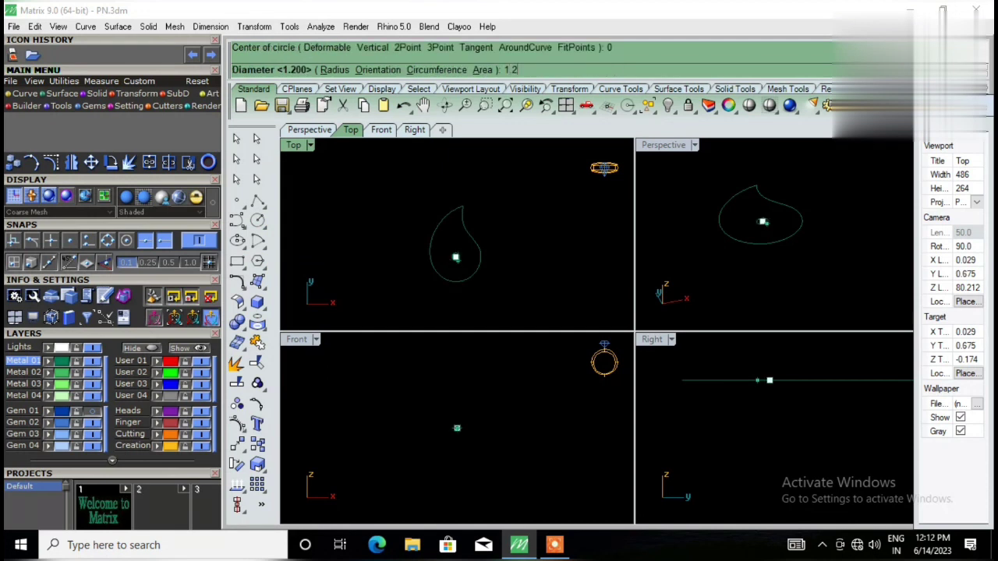
key("Return")
Step: Move the new circle onto the red User 01 layer
scroll(467, 247, "up", 1)
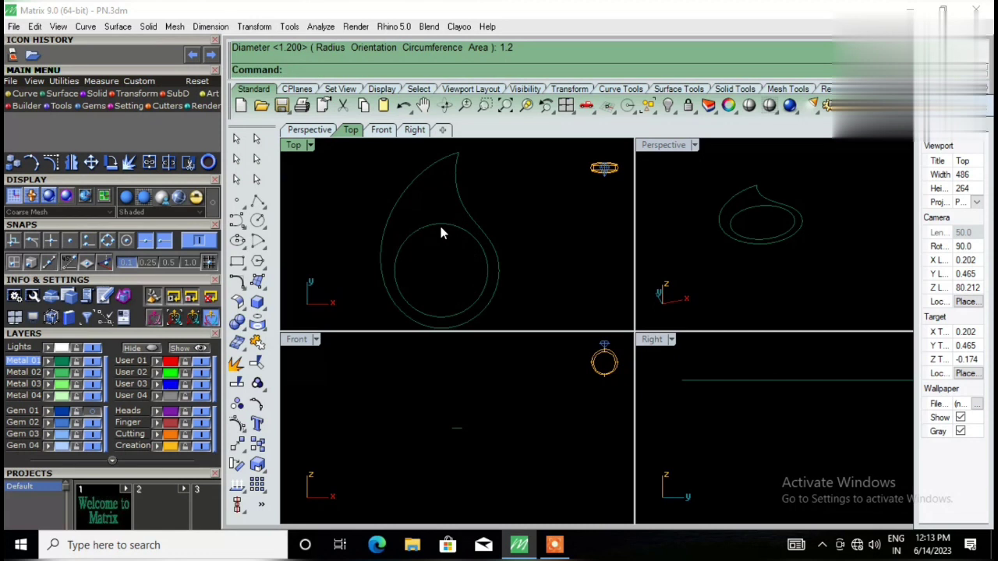
left_click(439, 222)
left_click(344, 213)
left_click(426, 229)
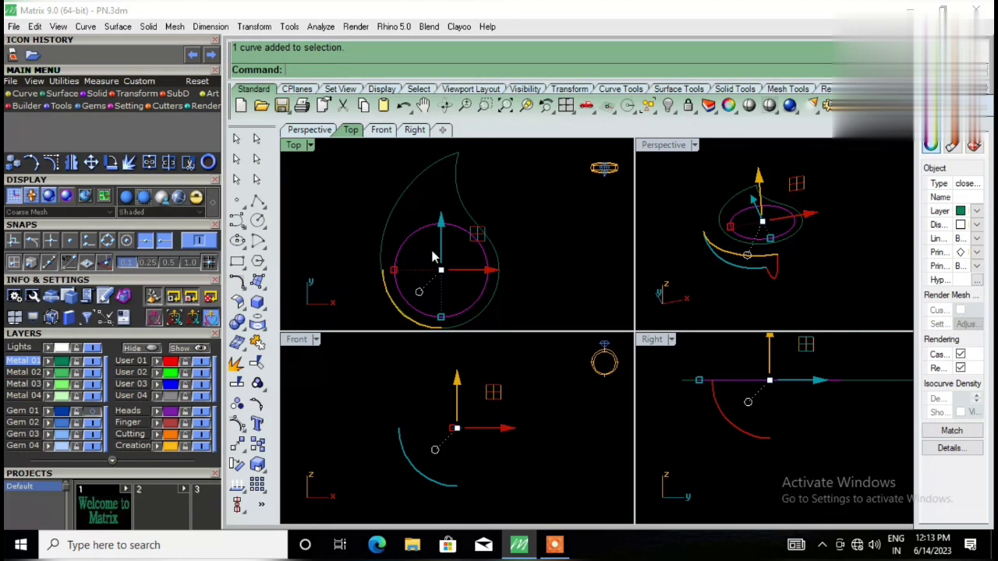
left_click(145, 363)
key("Escape")
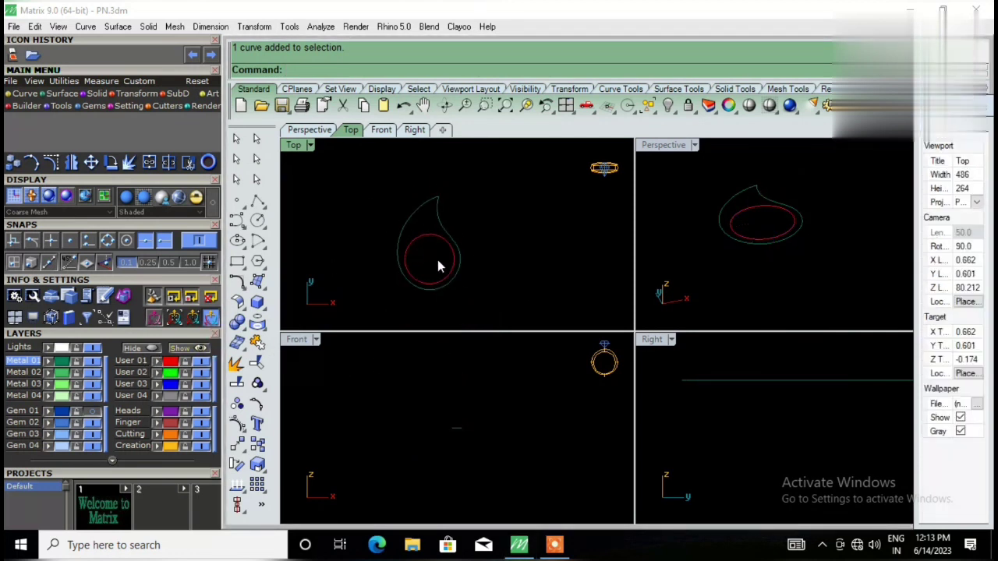
Step: Reselect the circle to confirm it now sits on the red User 01 layer
left_click(429, 224)
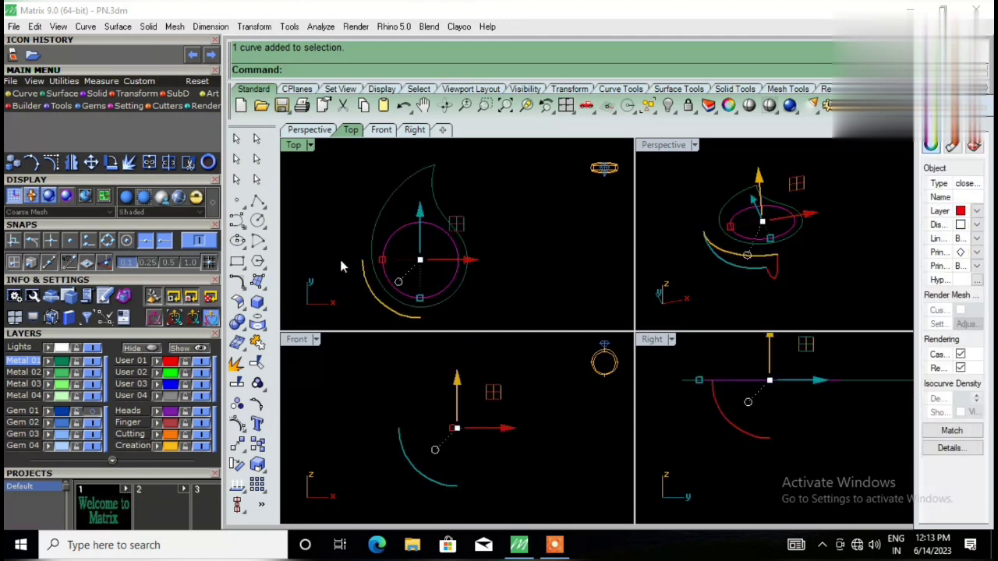
left_click(356, 203)
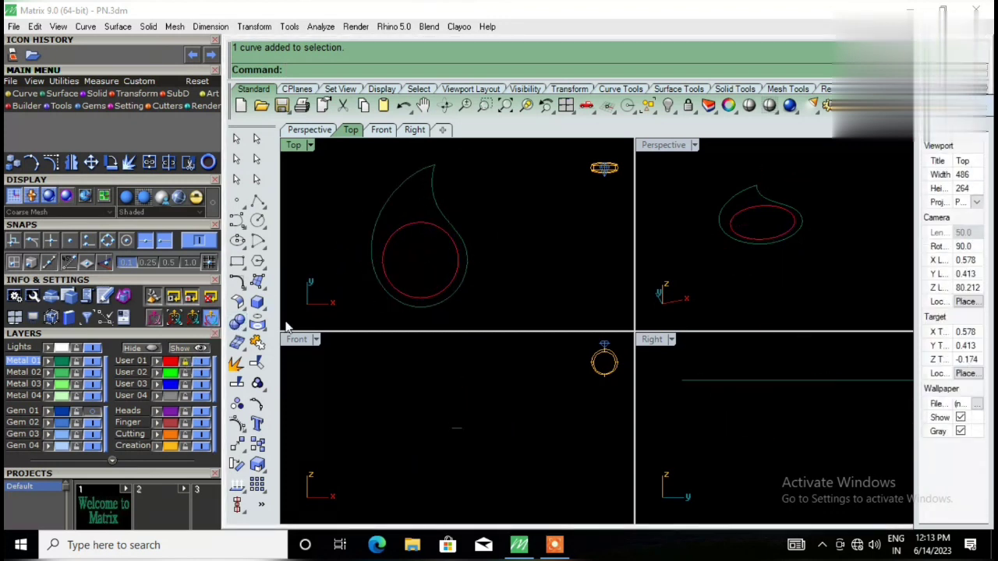
scroll(408, 231, "down", 4)
scroll(408, 231, "up", 3)
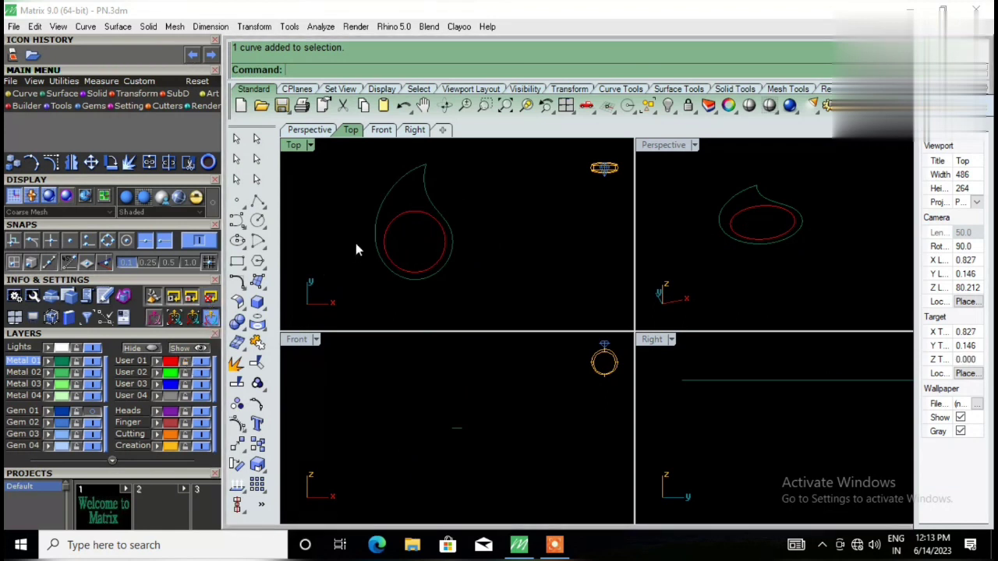
left_click(414, 210)
left_click(495, 190)
left_click(404, 223)
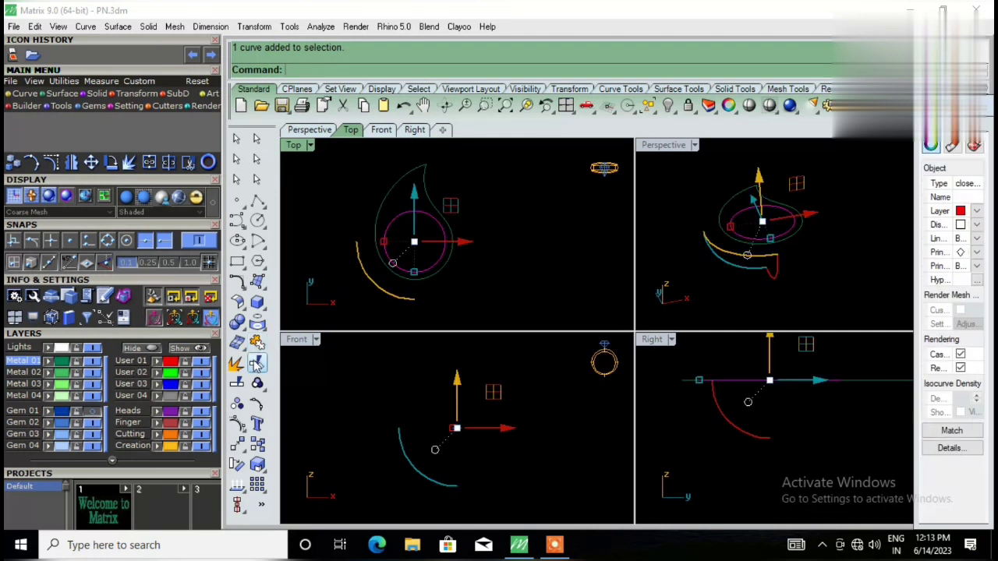
Step: Offset the circle 0.1 toward its inside
left_click(257, 280)
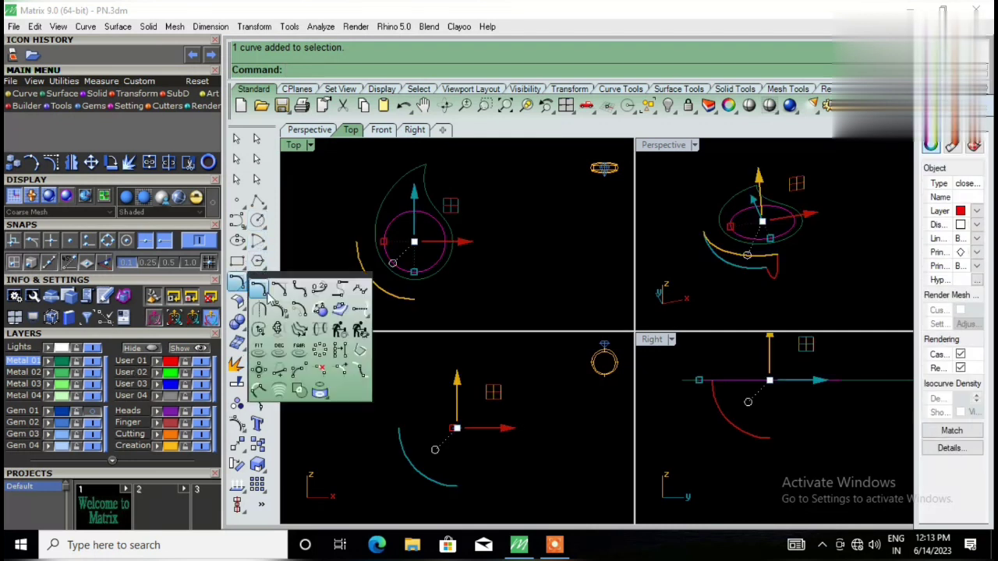
left_click(304, 311)
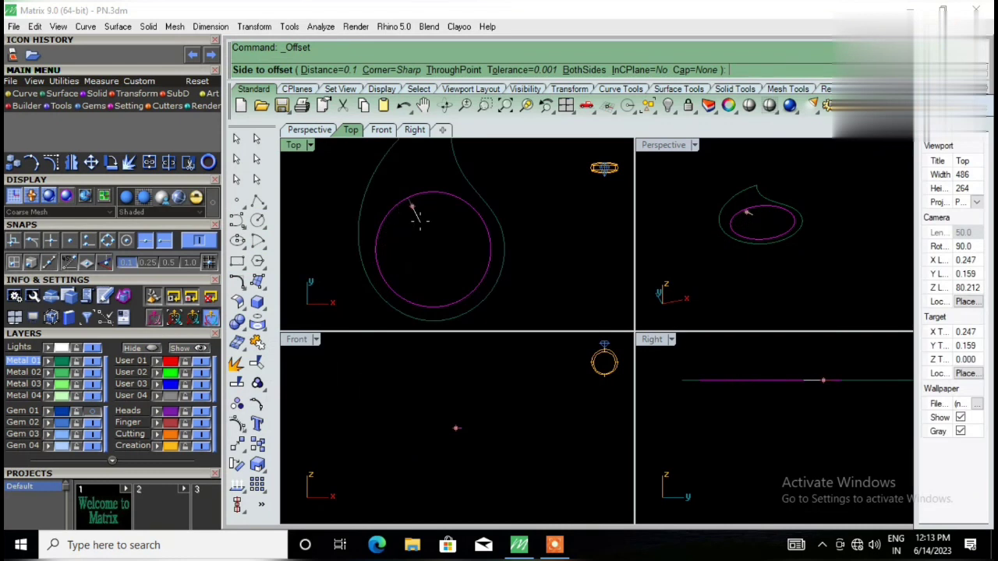
type(".1")
key("Return")
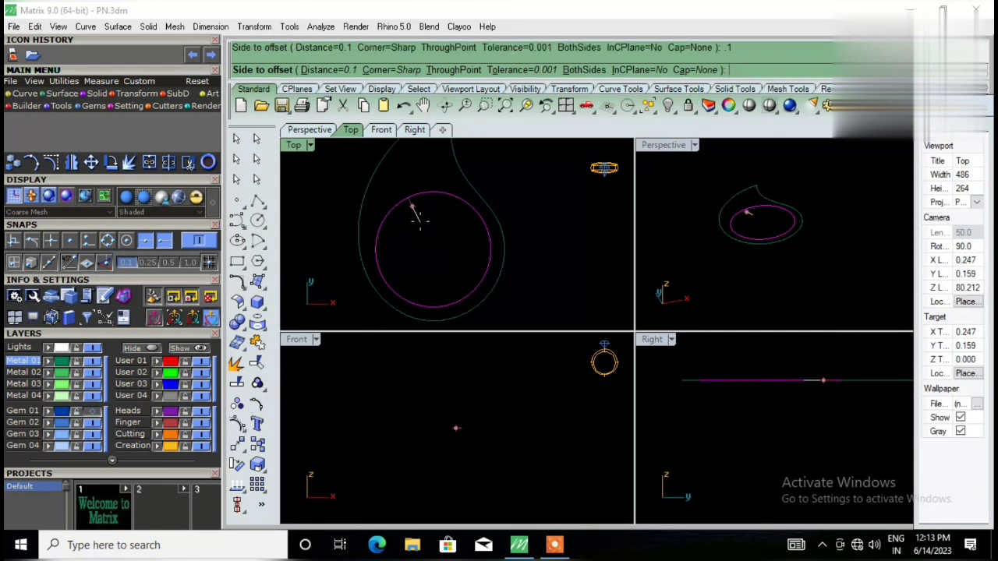
left_click(417, 218)
left_click(522, 201)
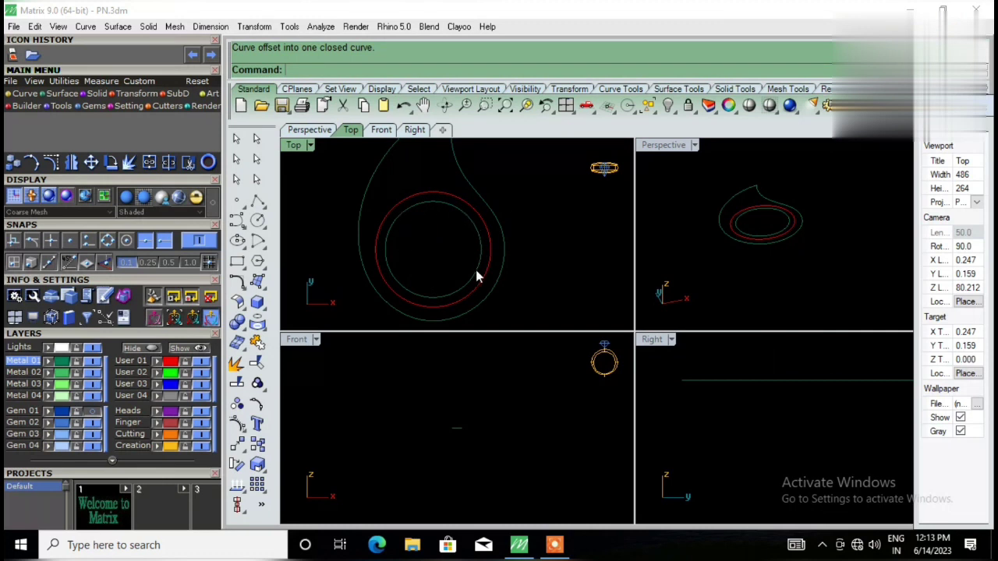
Step: Measure the gap at the ring's lower edge with Distance and tangent snapping, reading 0.100 mm
scroll(429, 194, "up", 3)
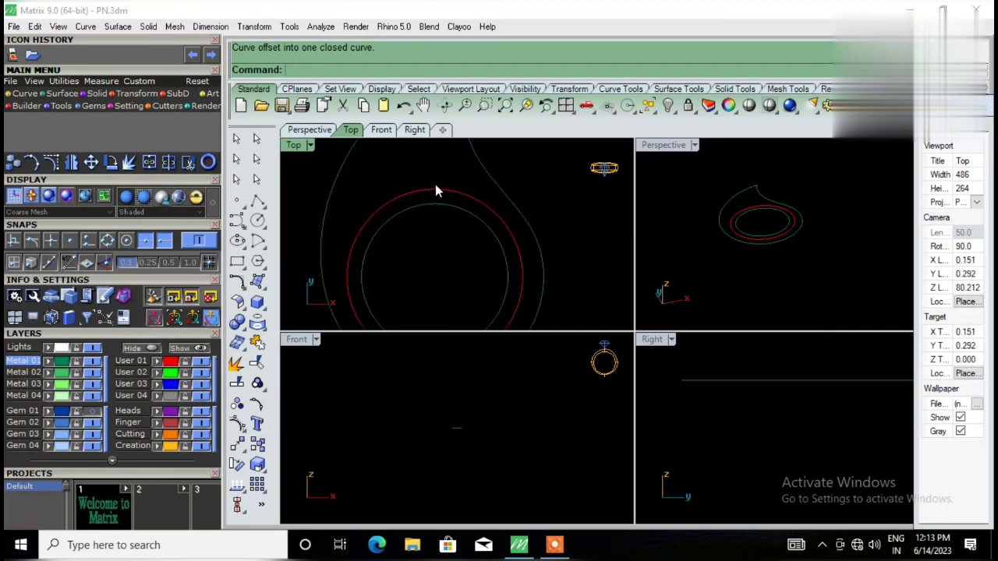
type("Distance")
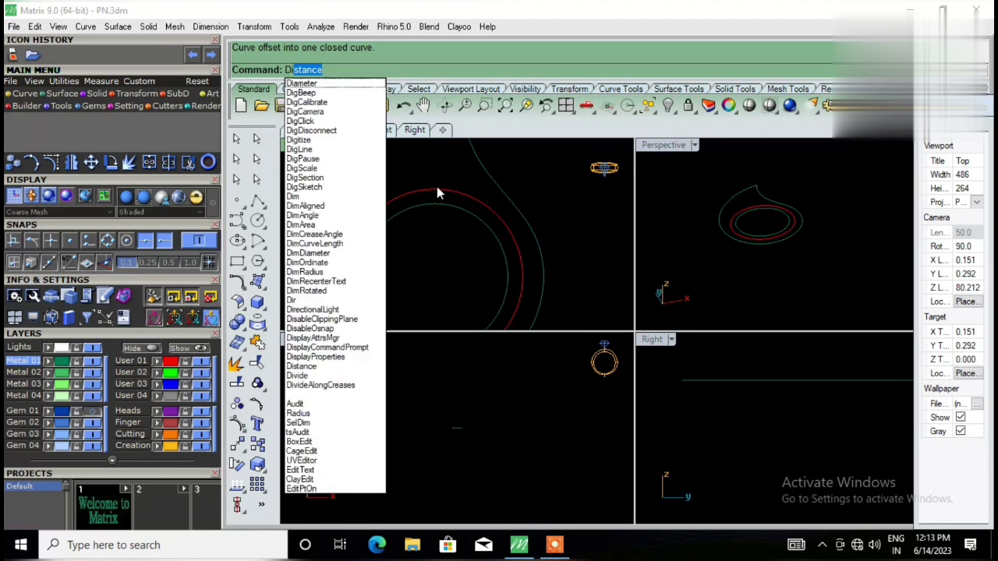
key("Return")
scroll(435, 230, "down", 3)
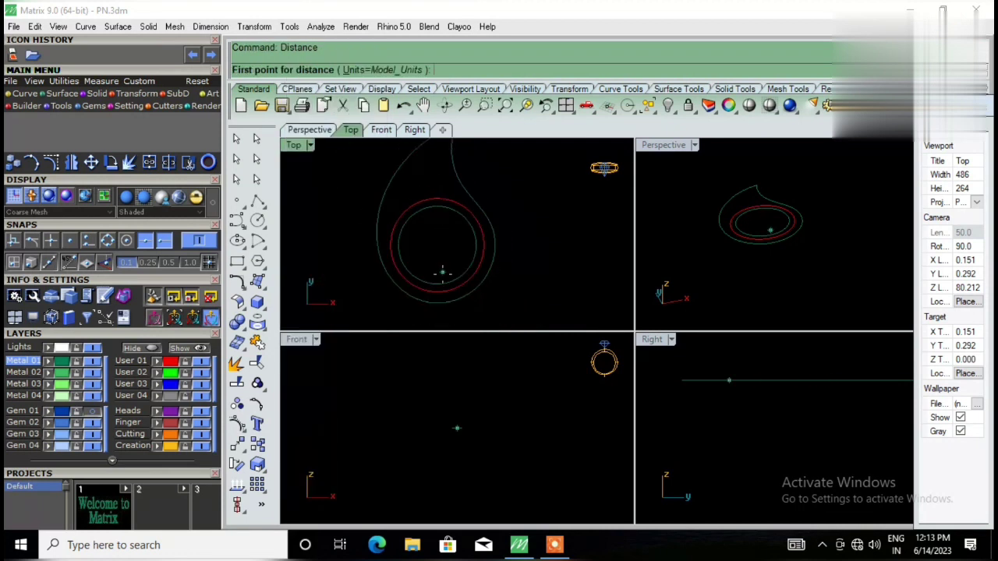
left_click(32, 242)
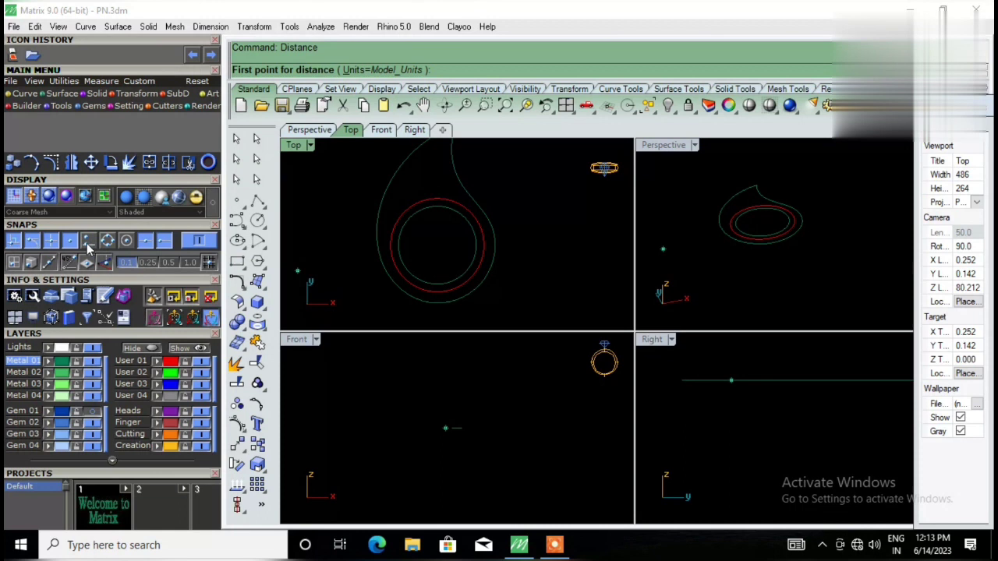
scroll(429, 283, "up", 2)
scroll(429, 283, "up", 2)
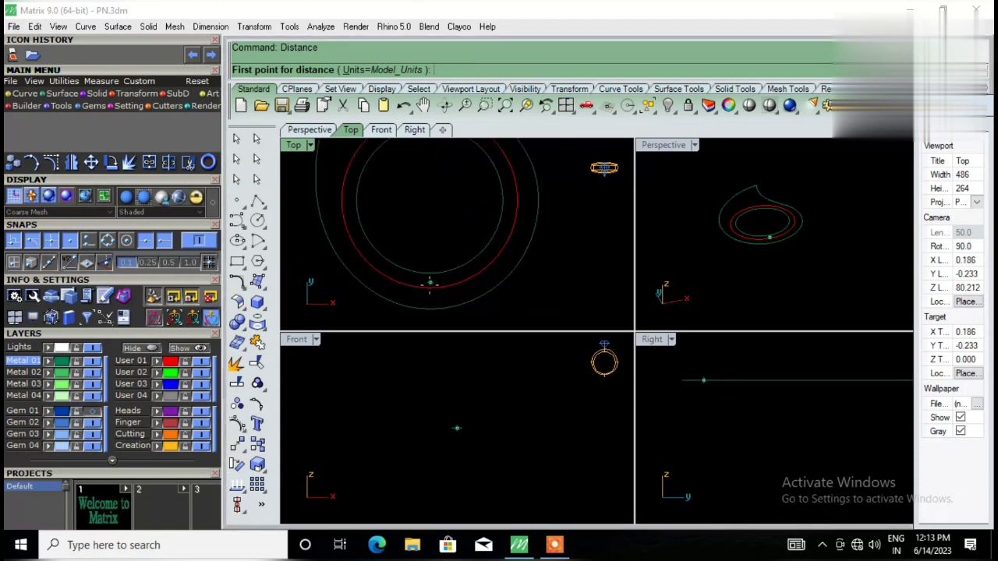
scroll(429, 283, "down", 2)
scroll(429, 284, "down", 2)
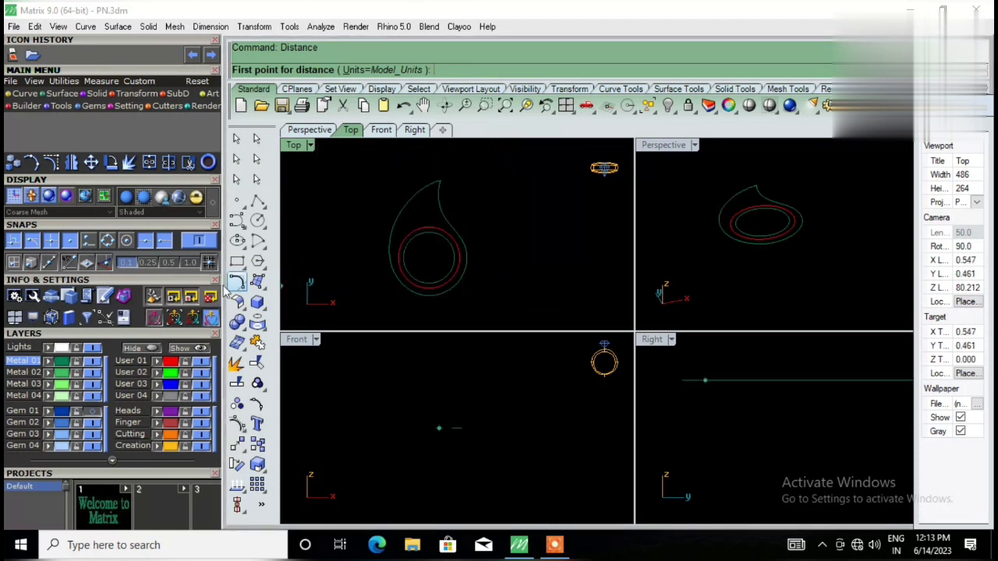
scroll(427, 287, "up", 2)
scroll(427, 294, "up", 1)
left_click(427, 278)
left_click(430, 289)
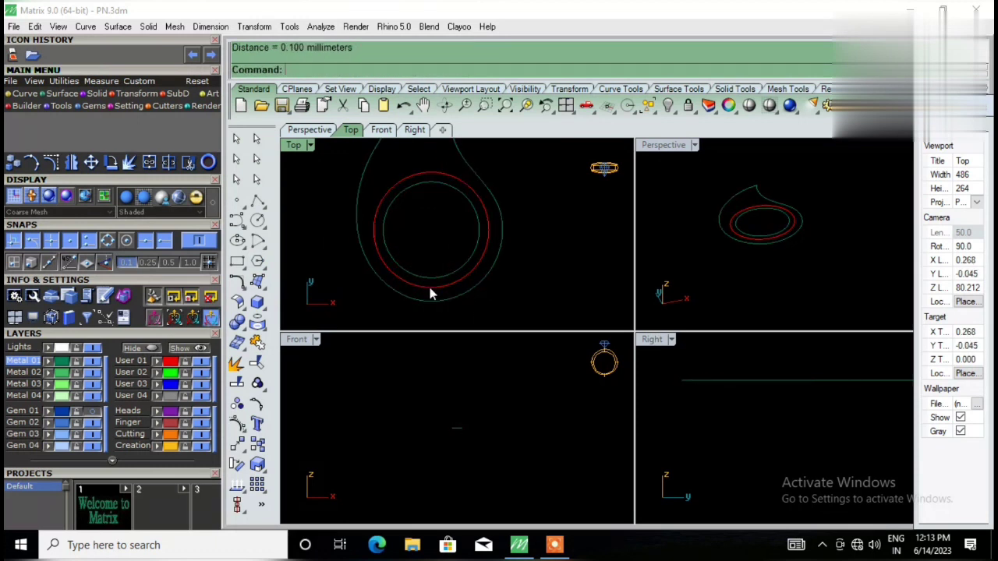
scroll(425, 236, "down", 2)
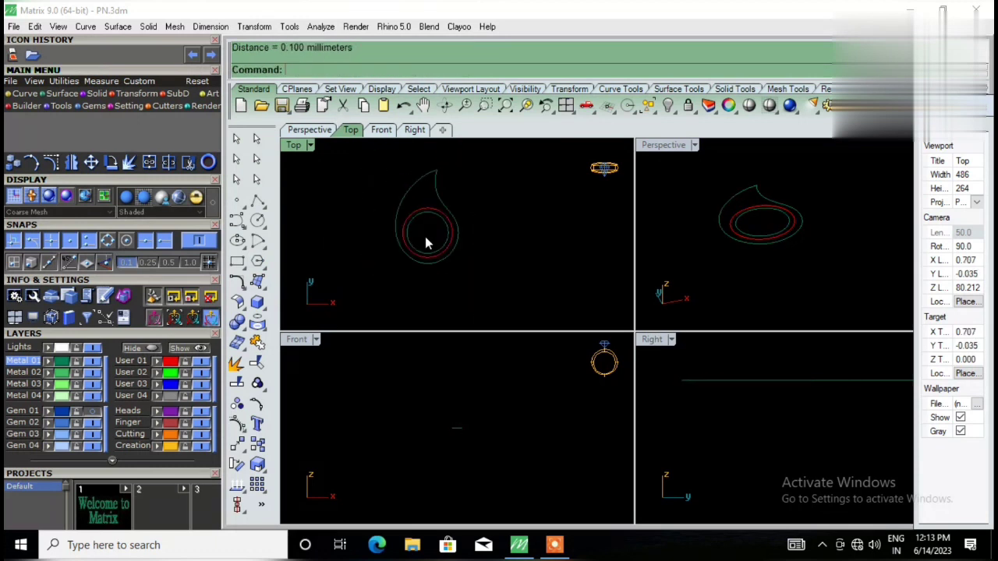
scroll(445, 197, "up", 2)
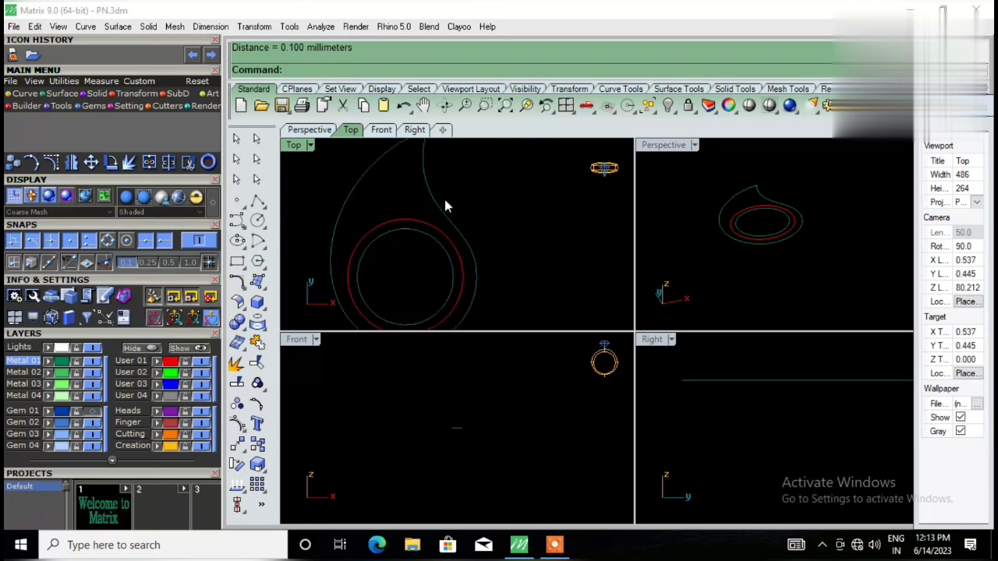
Step: Move the inner circle -43 vertically in a maximized Perspective view
left_click(440, 235)
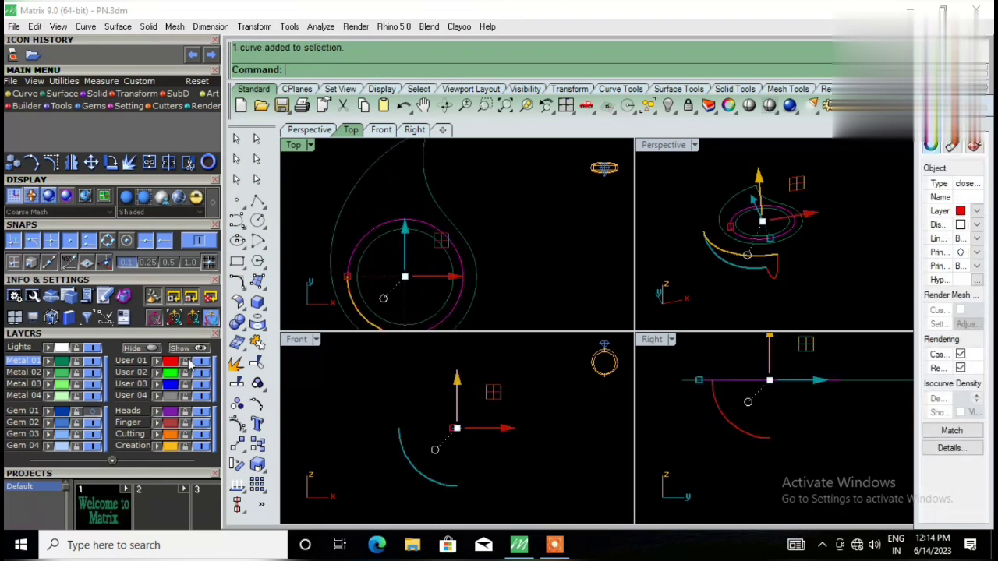
left_click(531, 236)
scroll(475, 229, "down", 2)
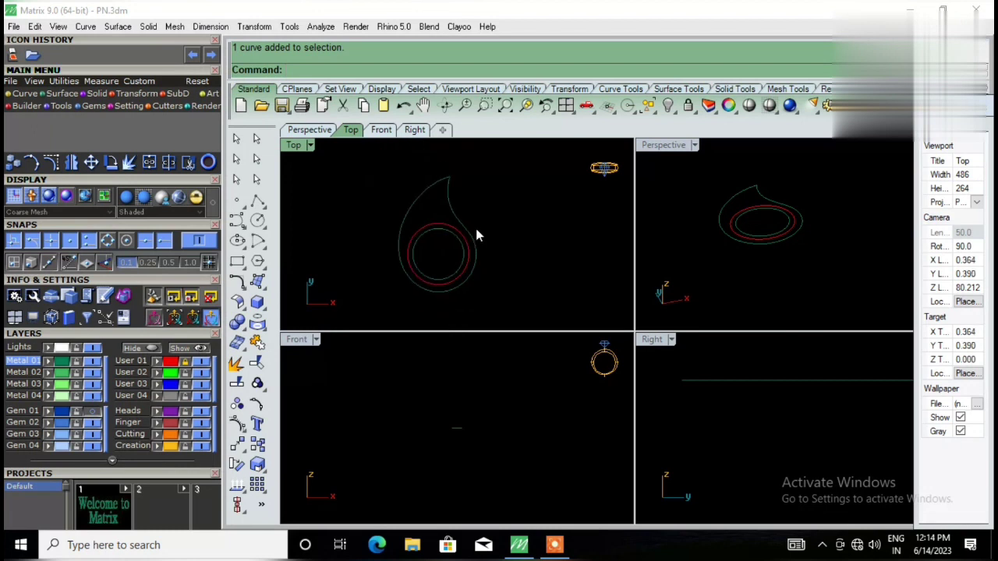
left_click(462, 252)
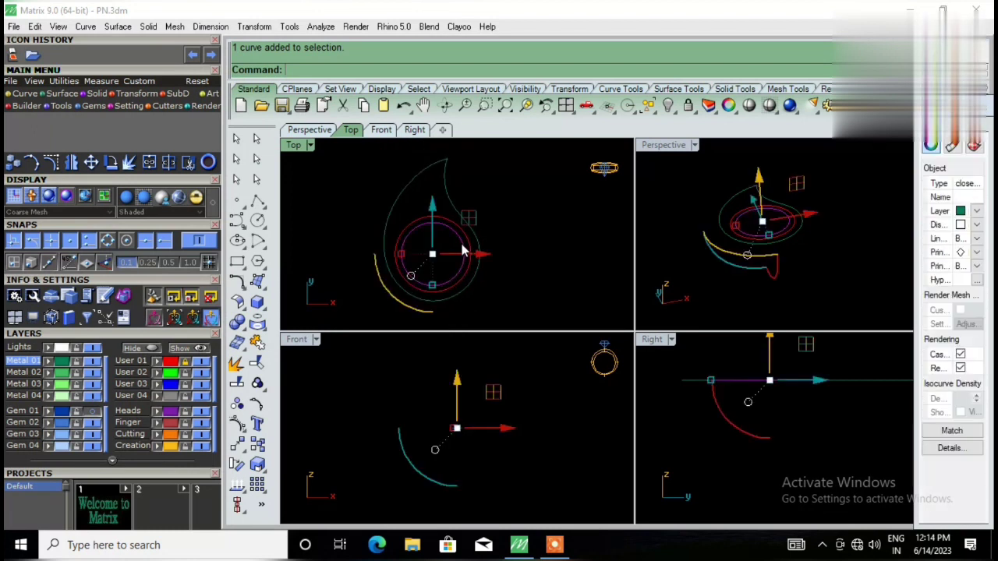
double_click(664, 144)
mouse_move(599, 270)
right_mouse_down()
mouse_move(513, 237)
mouse_move(582, 315)
right_mouse_up()
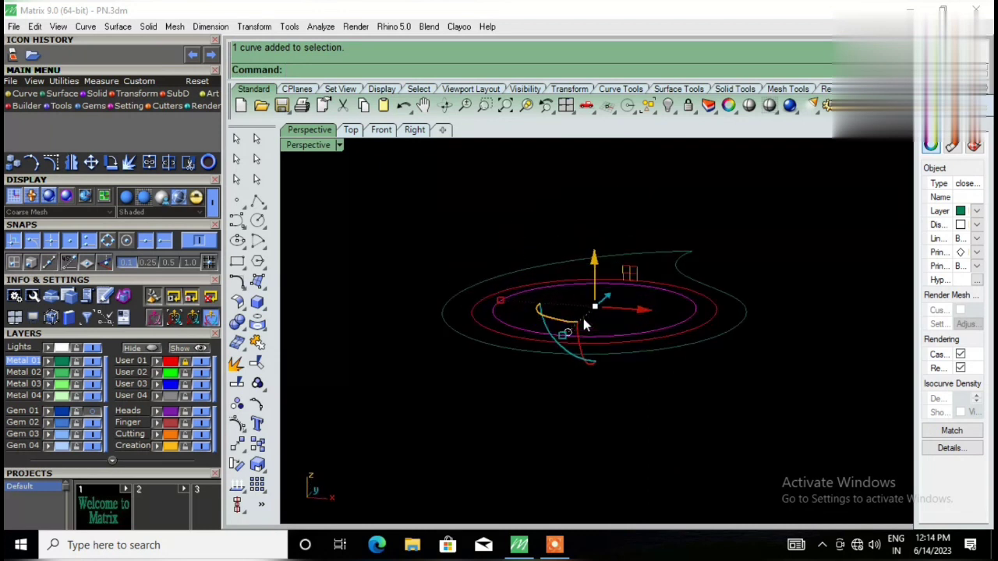
left_click(594, 265)
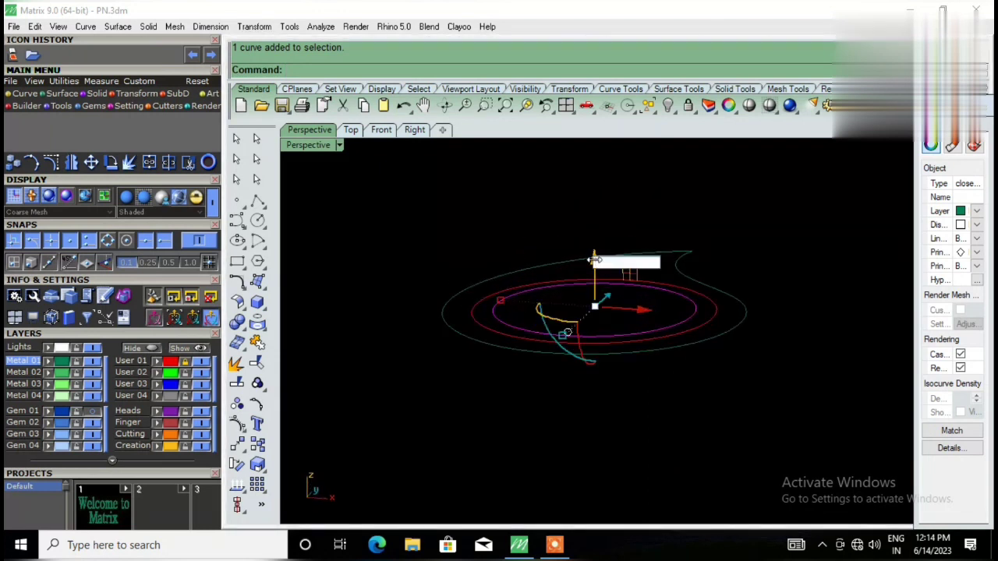
type("-43")
key("Return")
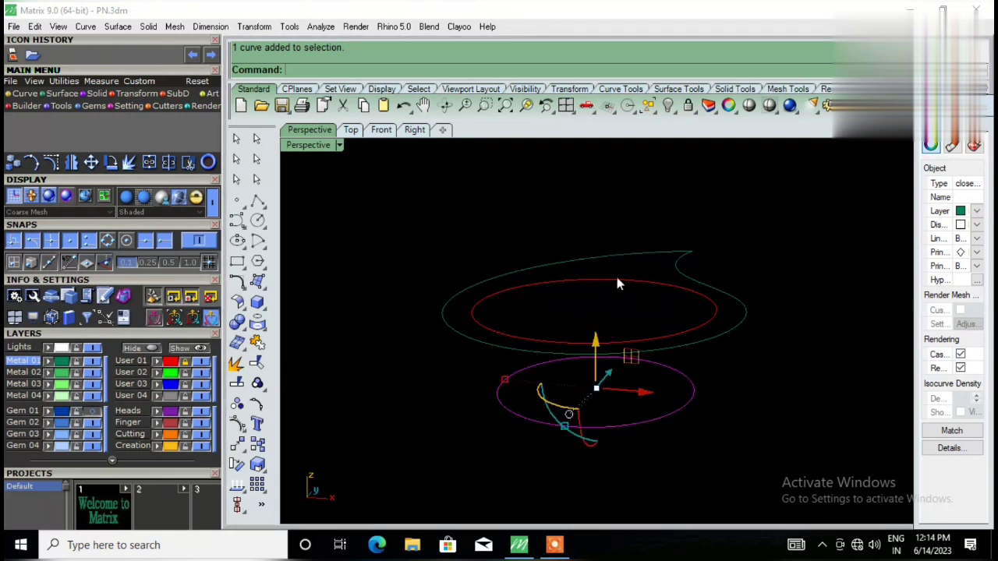
left_click(610, 292)
Step: Orbit Perspective to inspect the lowered circle, then return to the four-view layout
mouse_move(610, 292)
right_mouse_down()
mouse_move(629, 351)
mouse_move(592, 393)
mouse_move(561, 285)
mouse_move(543, 352)
mouse_move(554, 370)
right_mouse_up()
scroll(552, 248, "up", 3)
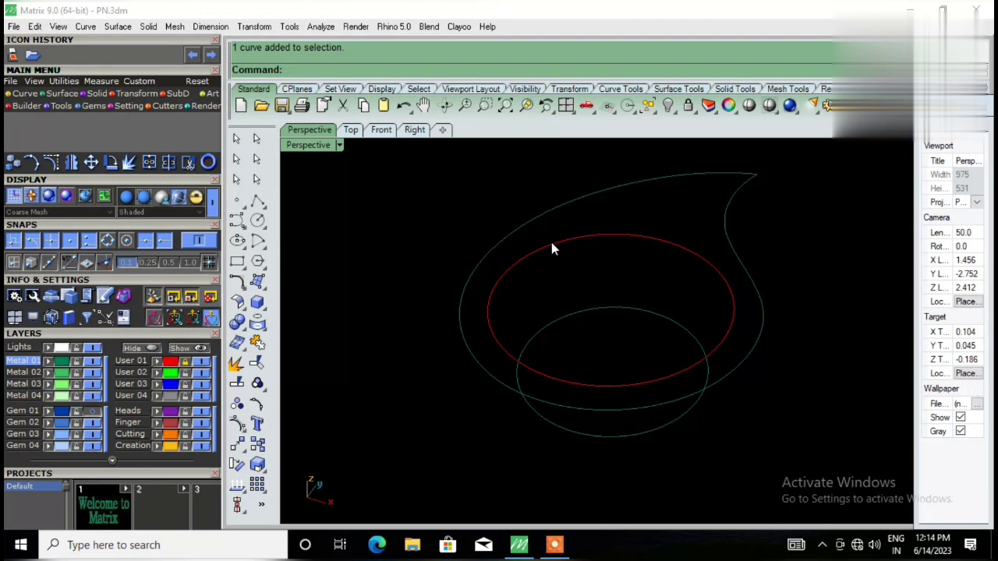
mouse_move(660, 334)
right_mouse_down()
mouse_move(562, 276)
mouse_move(555, 259)
mouse_move(550, 295)
mouse_move(655, 328)
mouse_move(681, 255)
mouse_move(582, 310)
mouse_move(568, 230)
mouse_move(567, 301)
right_mouse_up()
scroll(567, 301, "down", 3)
right_click_drag(642, 319, 593, 249)
left_click(566, 105)
scroll(462, 243, "down", 2)
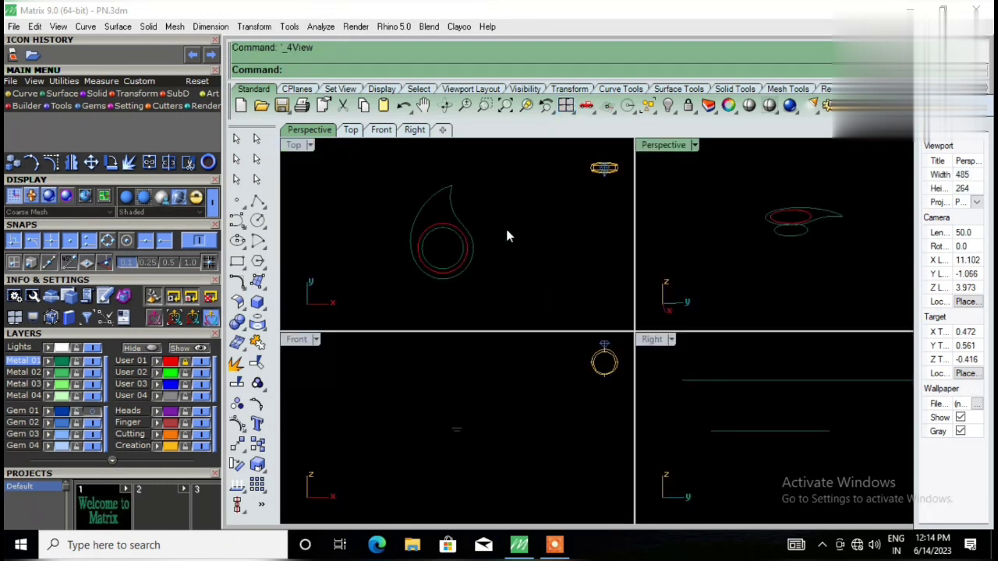
Step: Draw a vertical Line BothSides centred on the ring's centre across the teardrop
left_click(260, 206)
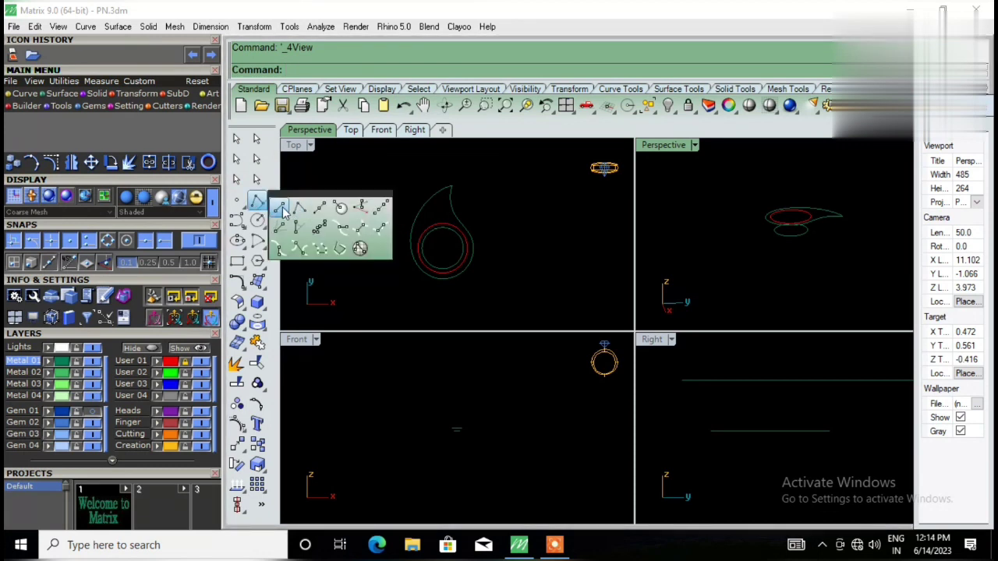
left_click(318, 207)
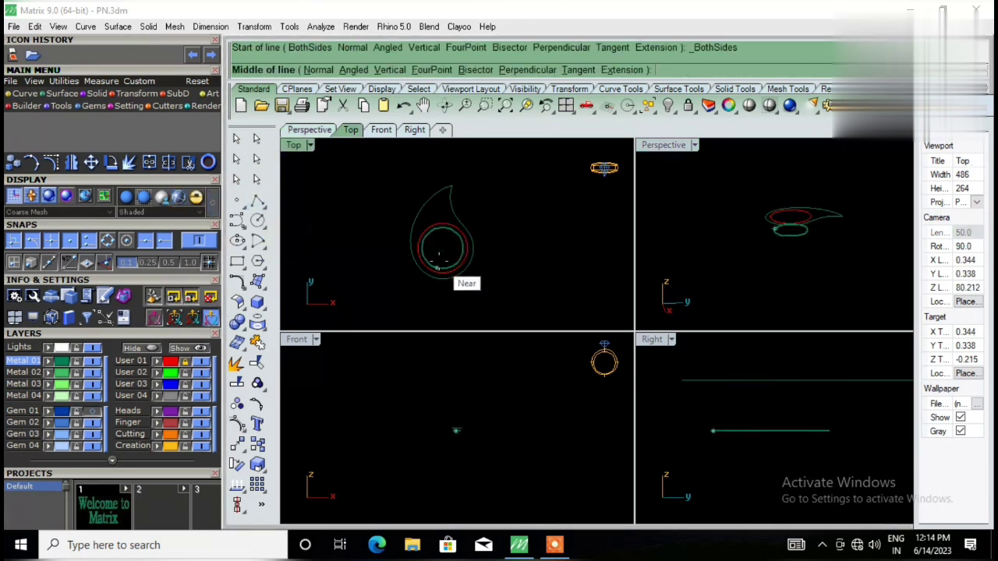
type("0")
left_click(440, 259)
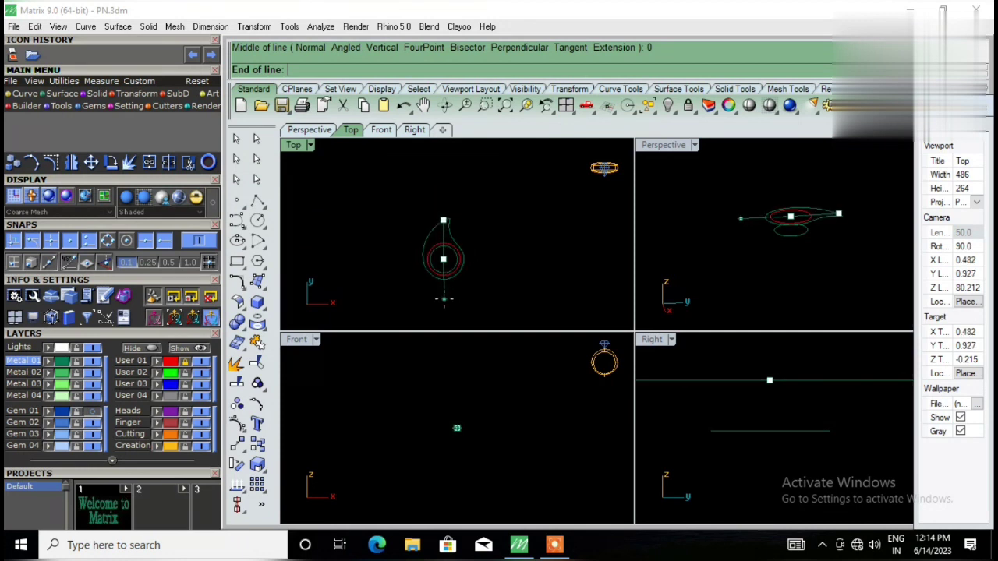
left_click(443, 309)
scroll(447, 275, "up", 3)
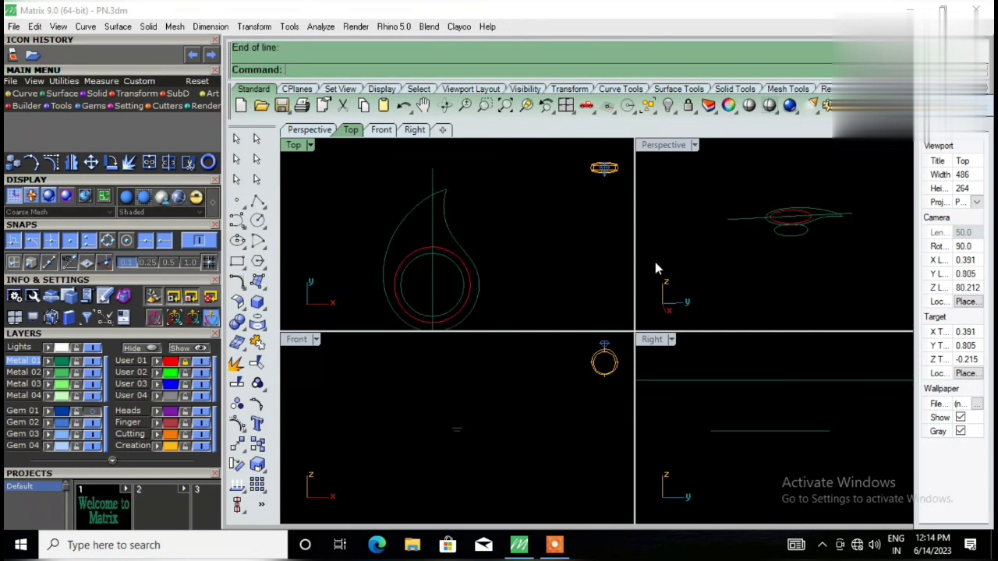
Step: Draw a line from the teardrop's tip to where the centre line meets the ring
left_click(264, 210)
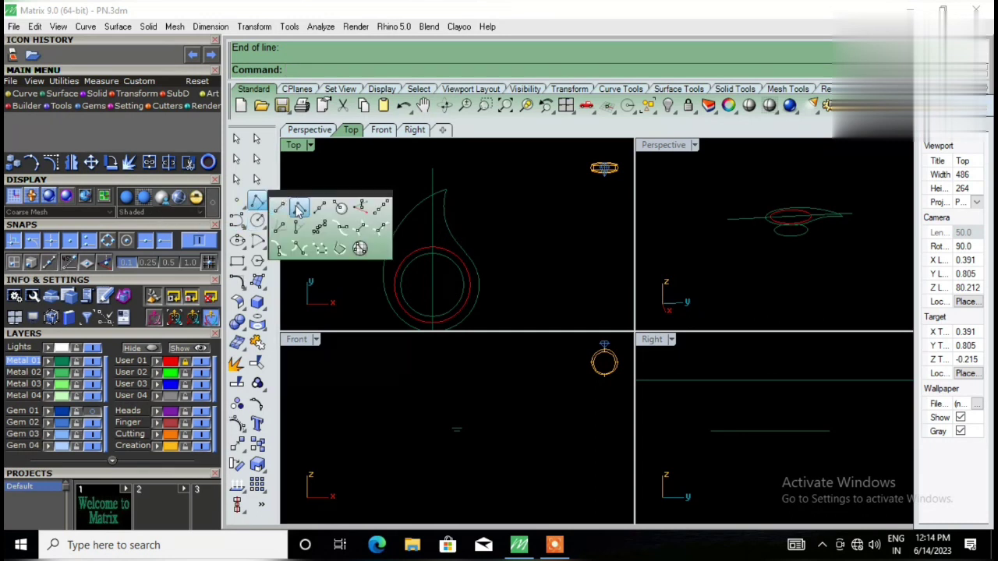
left_click(285, 214)
scroll(870, 219, "up", 4)
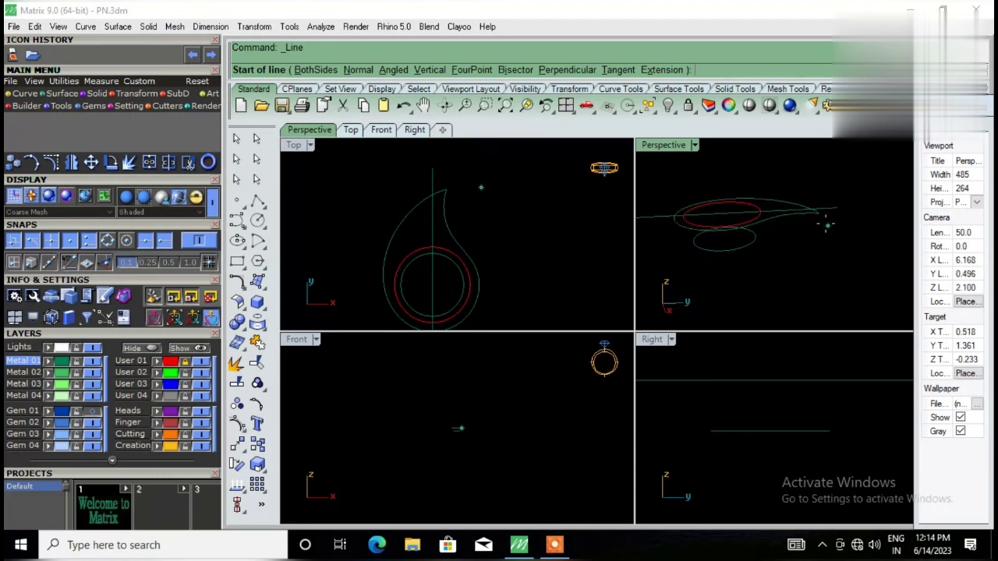
left_click(818, 214)
scroll(461, 251, "up", 3)
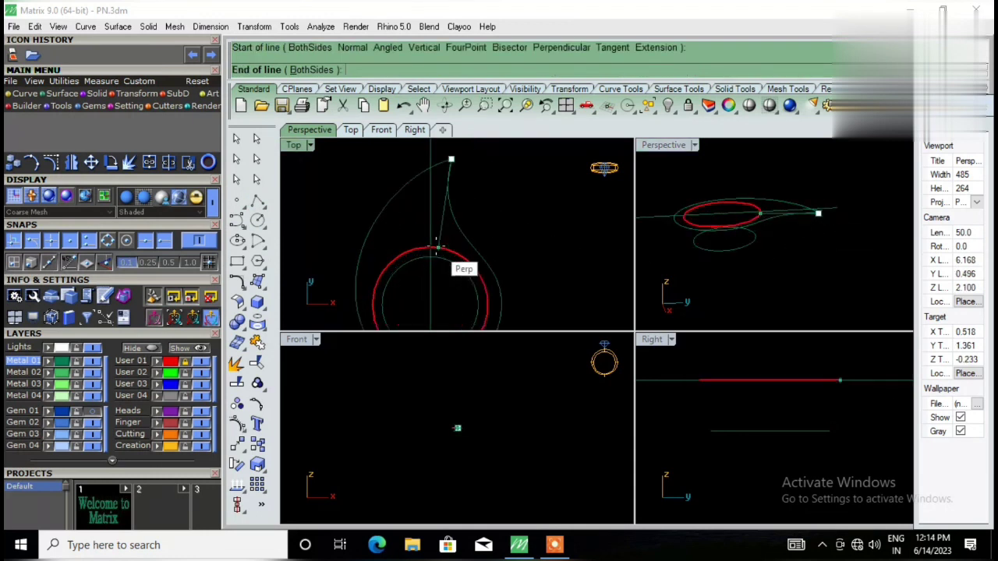
scroll(436, 258, "up", 2)
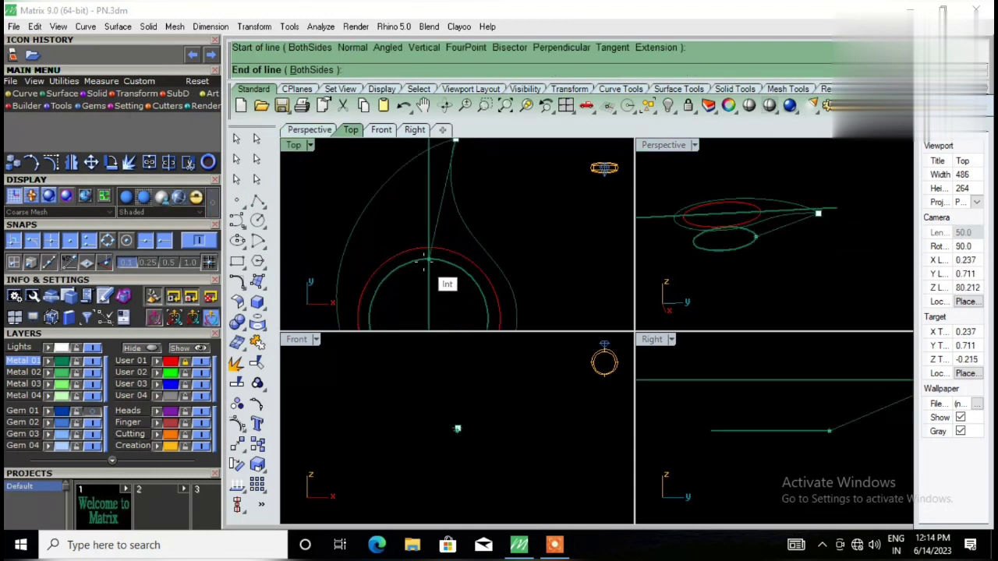
left_click(424, 260)
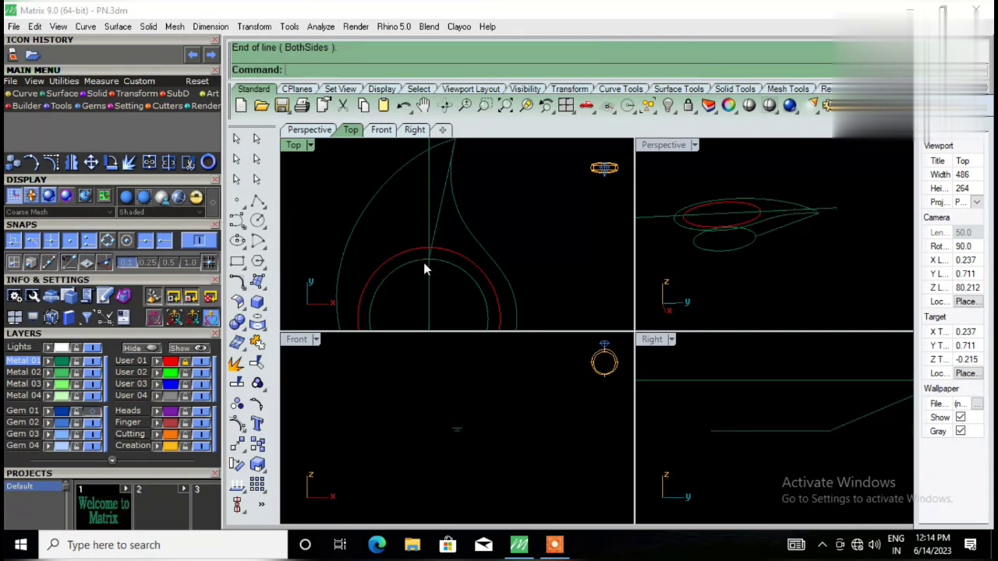
right_click_drag(810, 245, 770, 213)
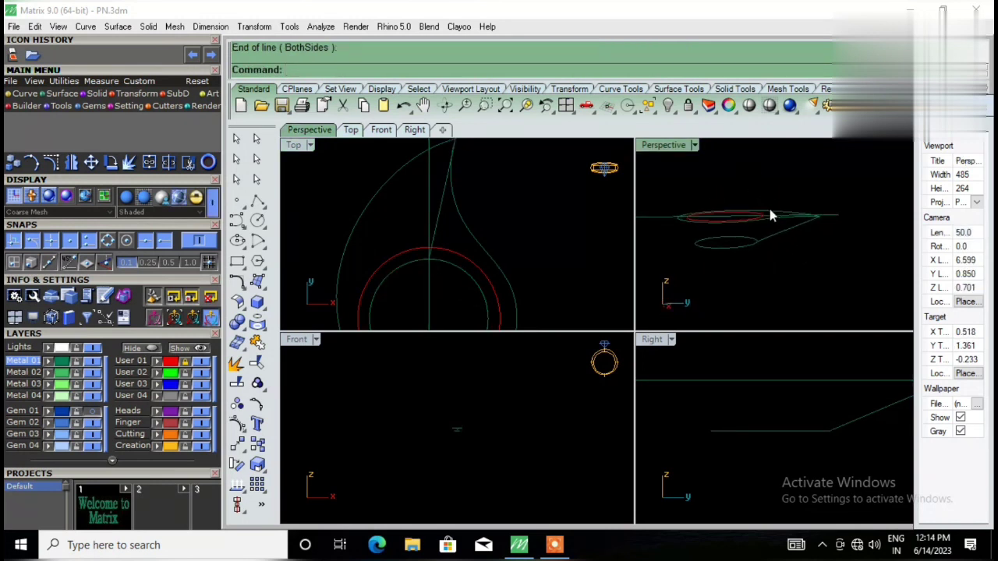
right_click_drag(819, 254, 821, 205)
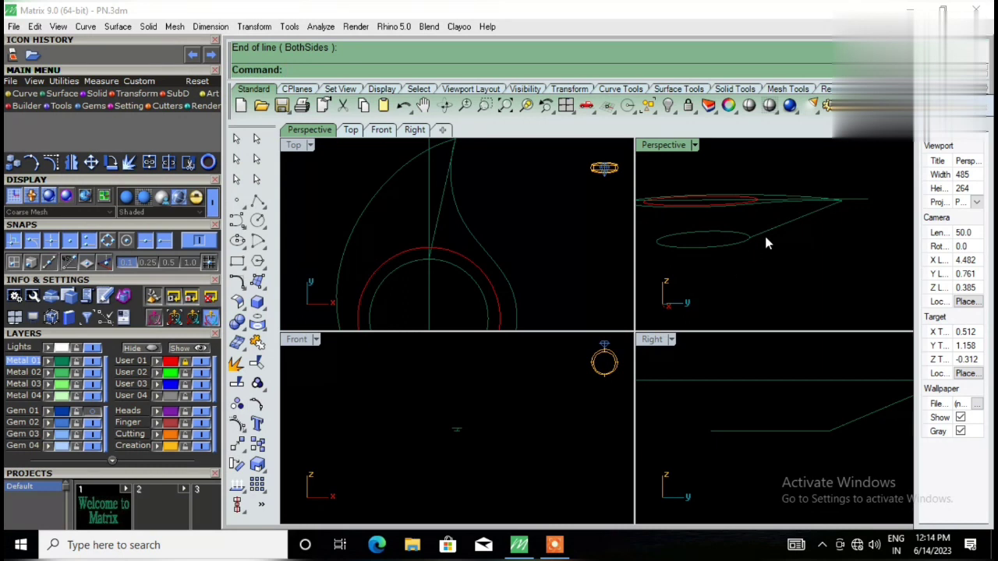
right_click_drag(767, 232, 757, 260)
scroll(441, 253, "down", 3)
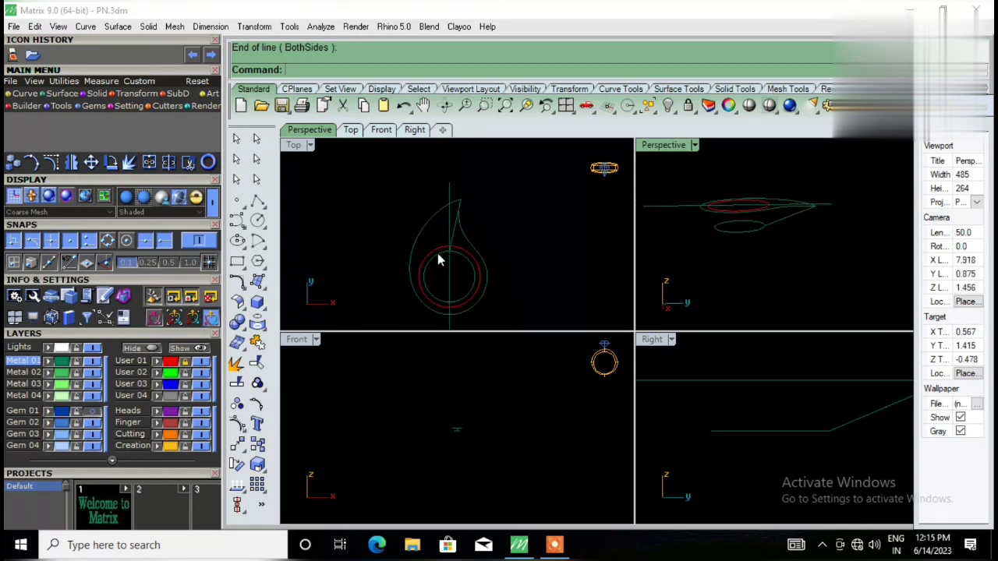
right_click_drag(463, 287, 417, 241)
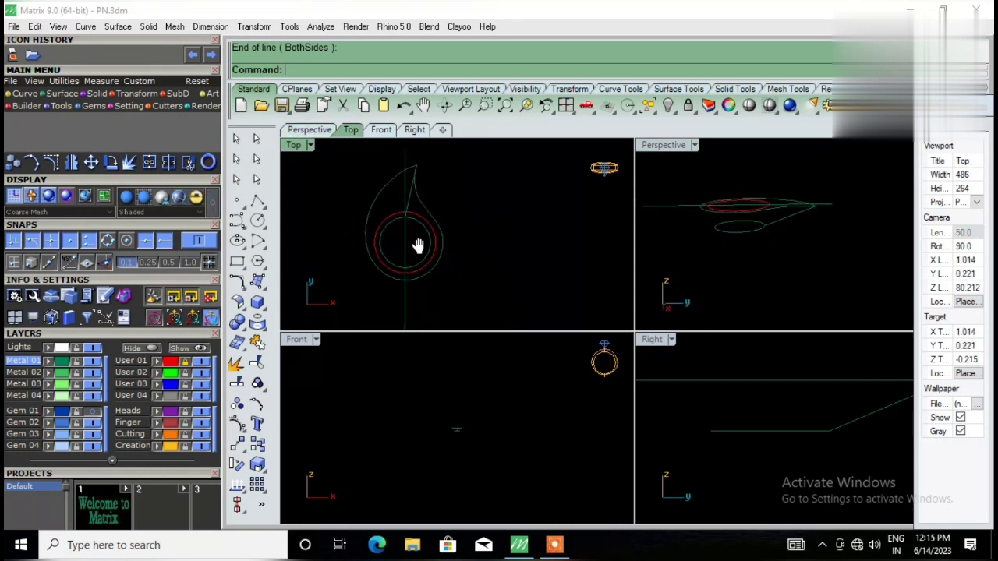
mouse_move(708, 184)
right_mouse_down()
mouse_move(729, 183)
mouse_move(770, 265)
mouse_move(762, 218)
mouse_move(776, 250)
right_mouse_up()
scroll(779, 248, "up", 3)
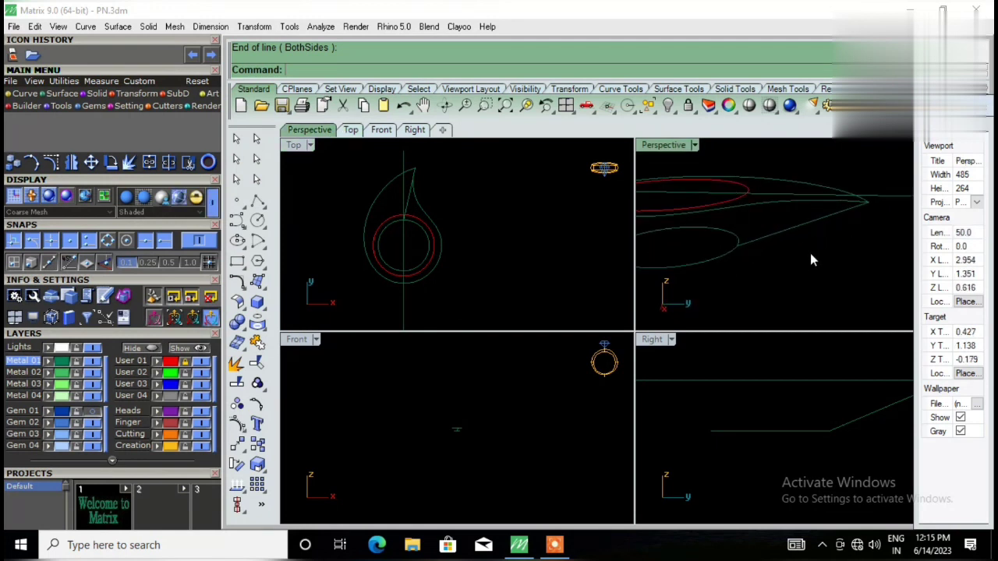
Step: Rebuild the tip-to-ring line and display its control points
left_click(413, 204)
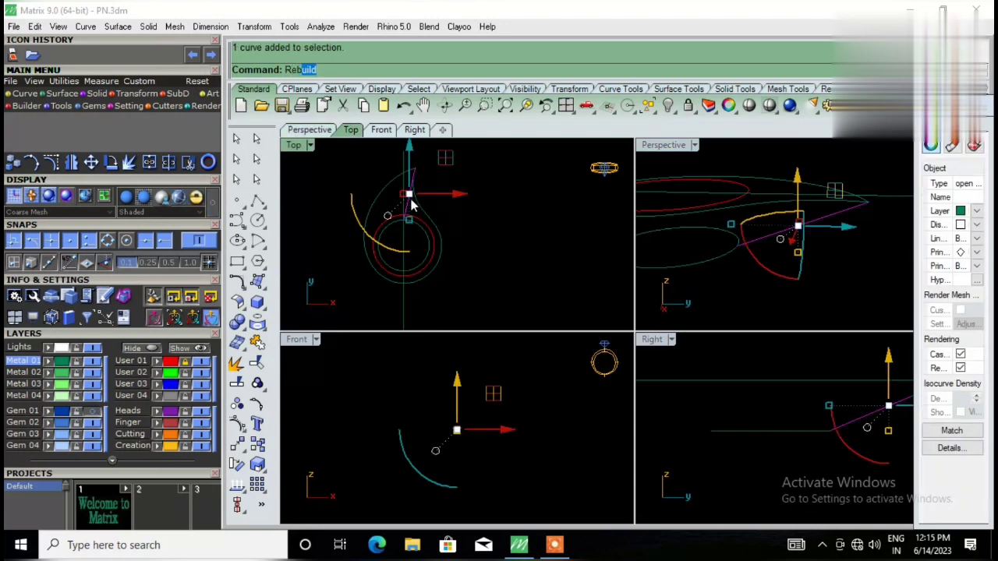
key("Return")
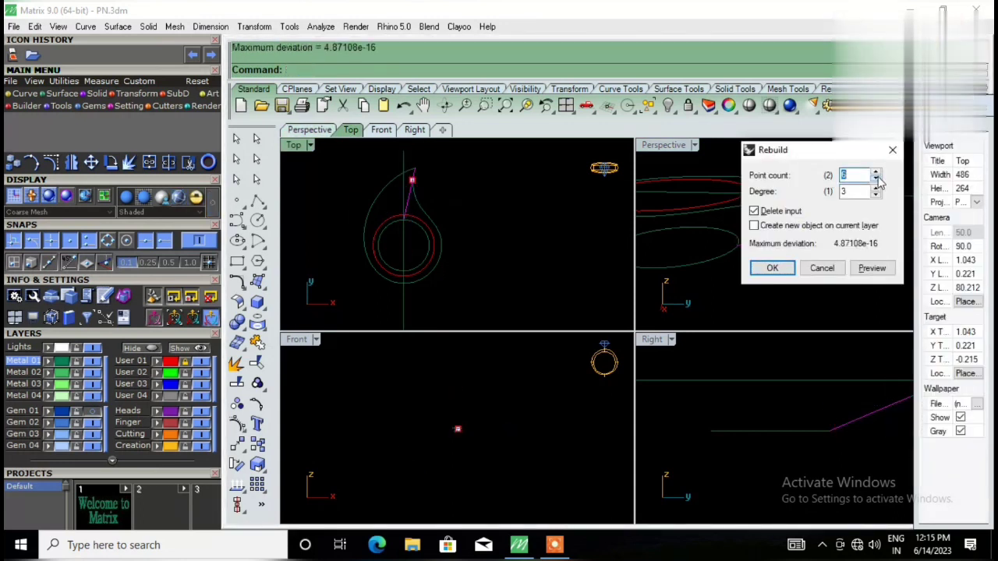
left_click(770, 268)
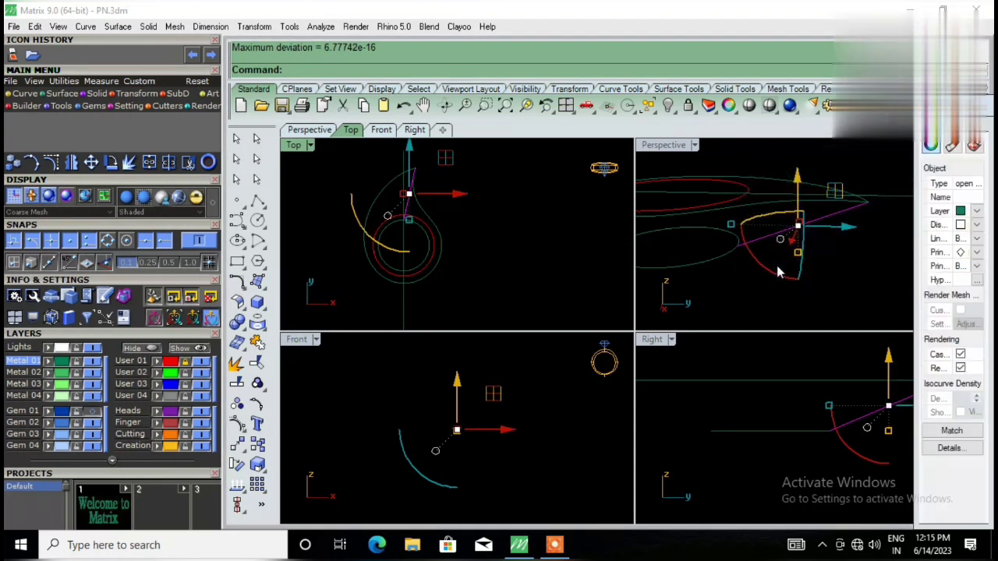
left_click(237, 424)
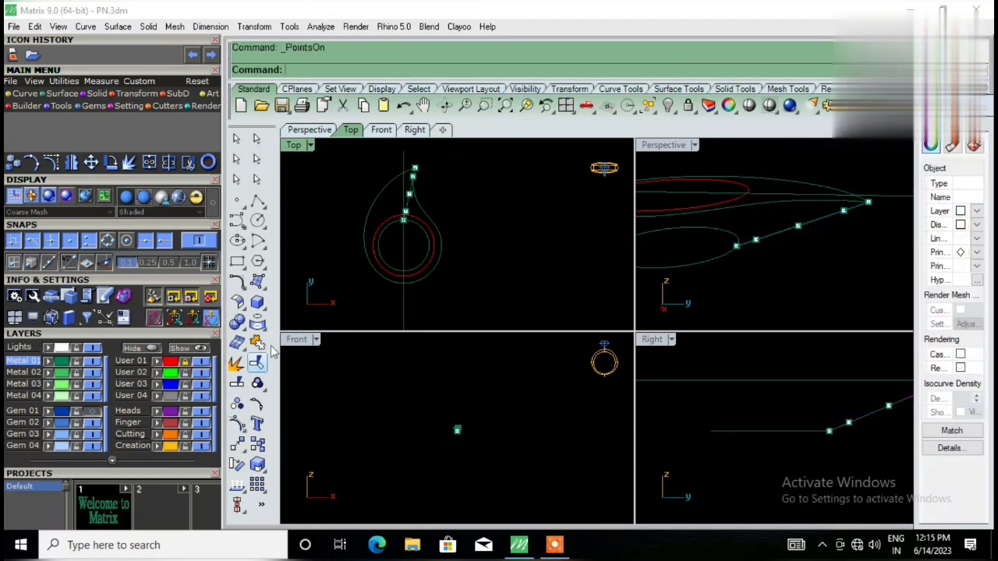
scroll(409, 199, "up", 1)
scroll(414, 204, "up", 1)
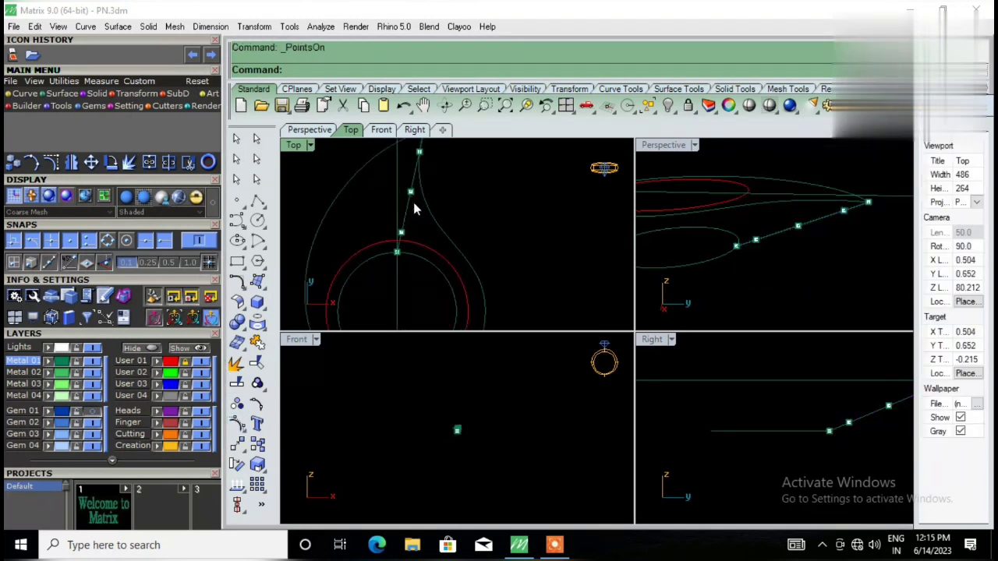
Step: Undo that rebuild, rebuild the curve at degree 3, and turn its control points on
key("ctrl+z")
left_click(409, 209)
type("rebuild")
key("Return")
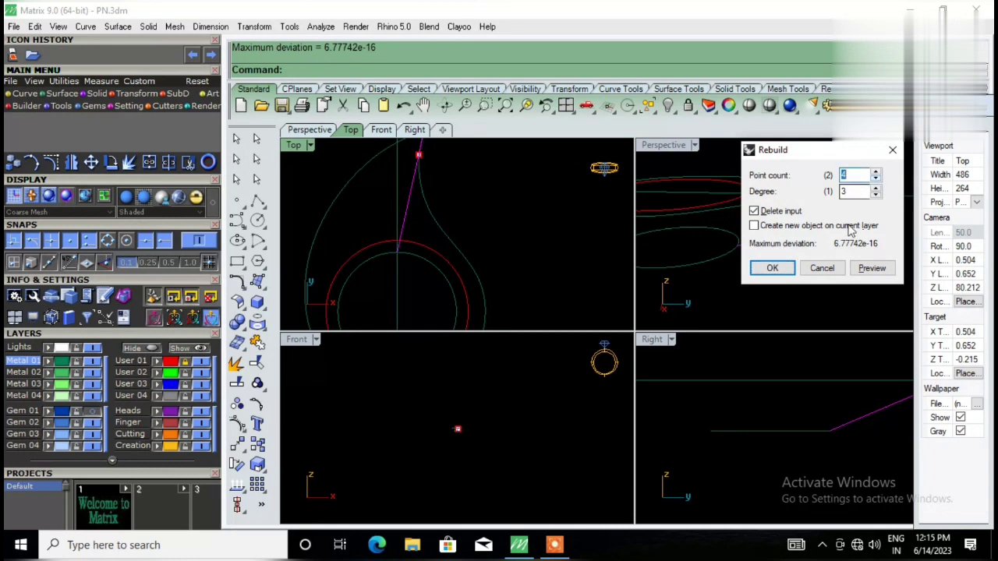
left_click(774, 268)
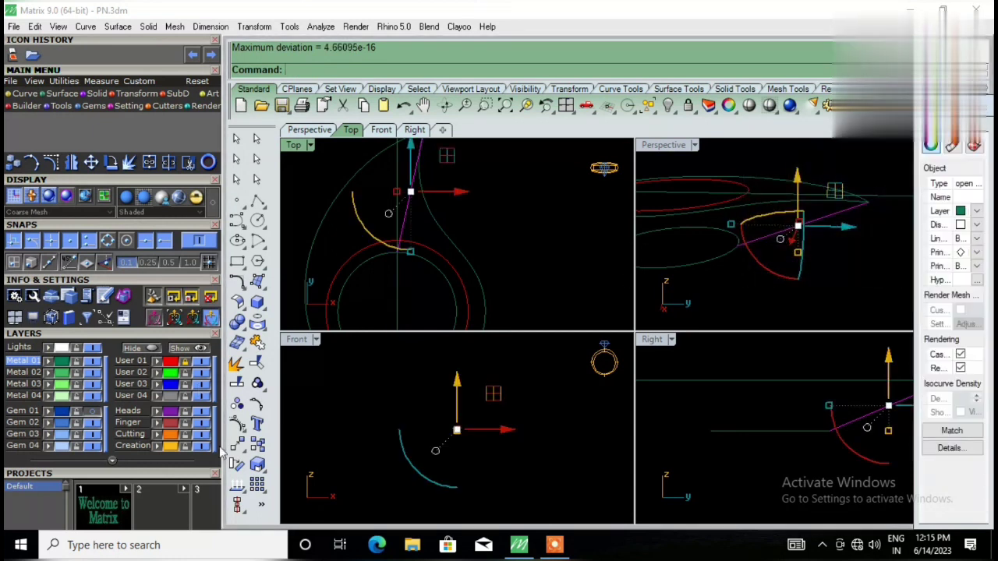
left_click(237, 424)
scroll(415, 215, "down", 1)
Step: Drag the curve's control points with the gumball to bow it into a smooth arc, then reselect it
scroll(416, 219, "down", 2)
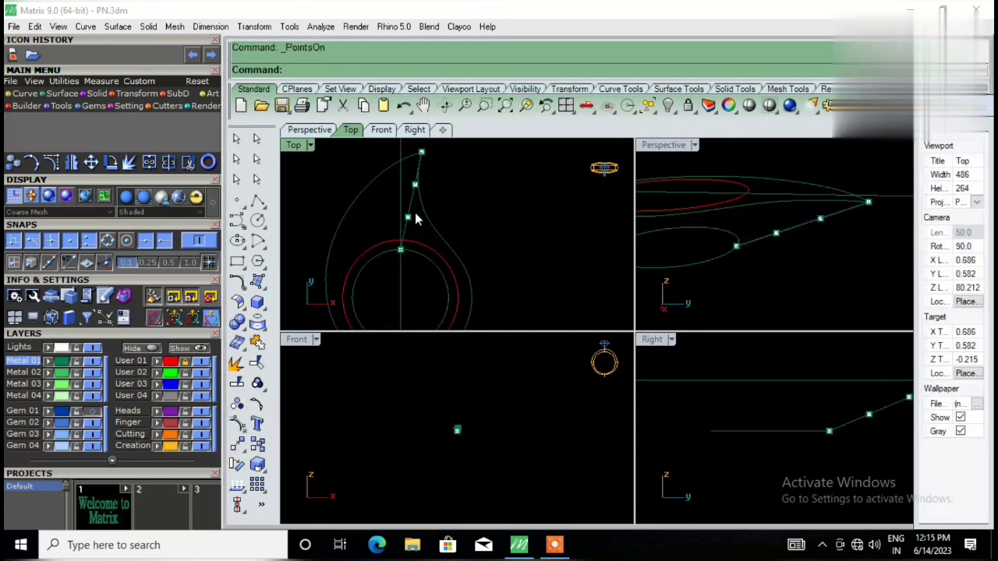
scroll(419, 187, "up", 1)
left_click(415, 185)
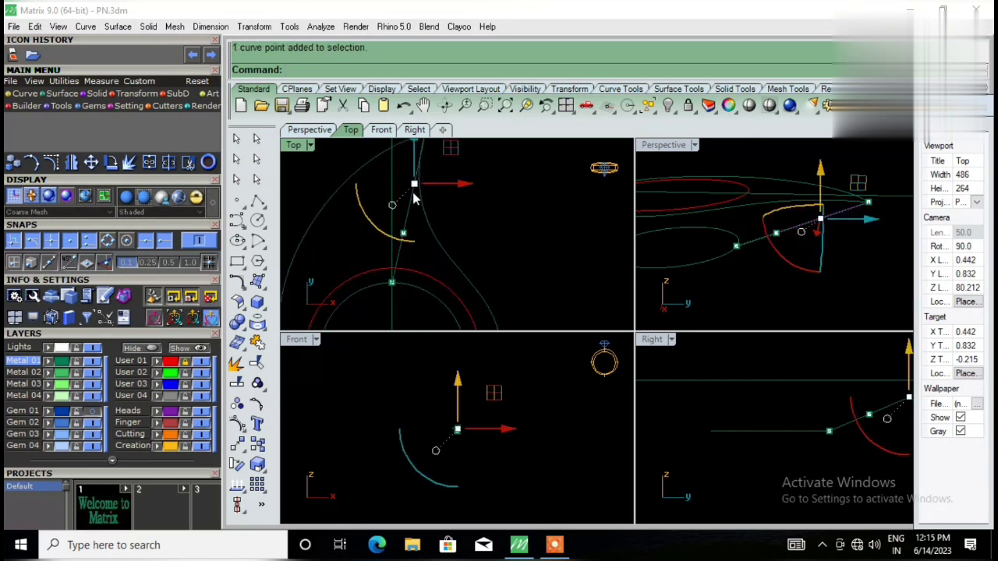
left_click(404, 233, "shift")
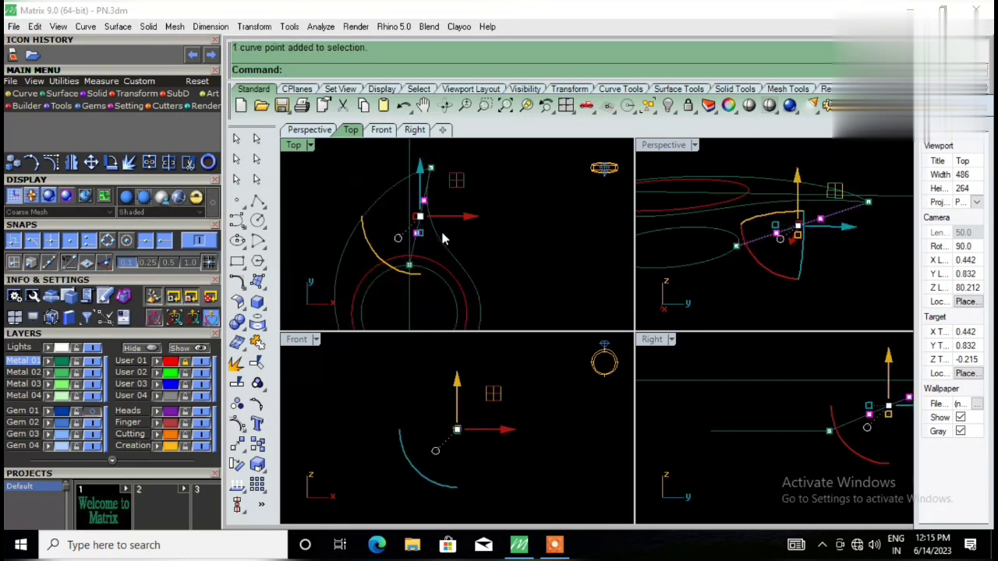
mouse_move(464, 220)
left_mouse_down()
mouse_move(459, 227)
mouse_move(427, 207)
mouse_move(418, 170)
left_mouse_up()
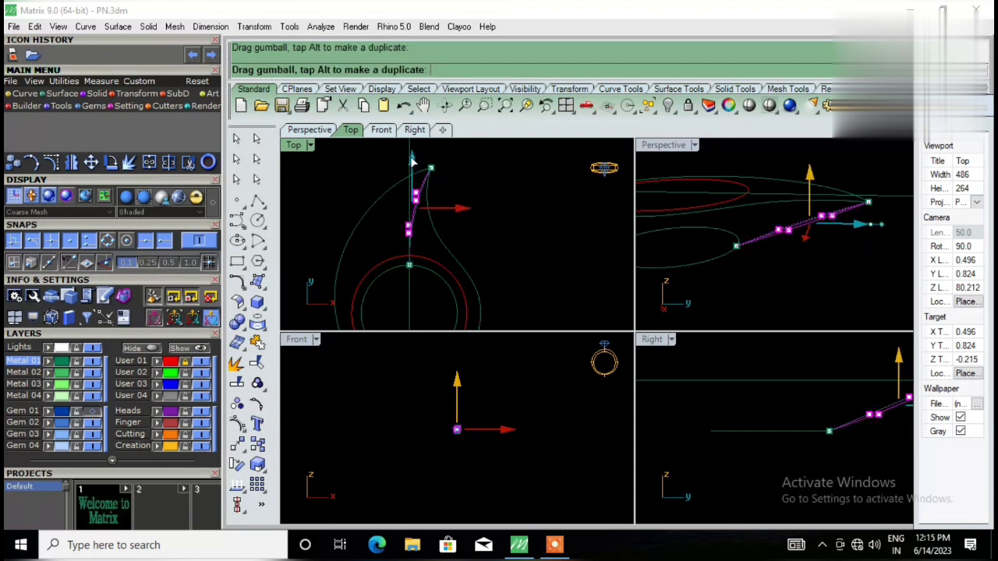
scroll(439, 202, "up", 2)
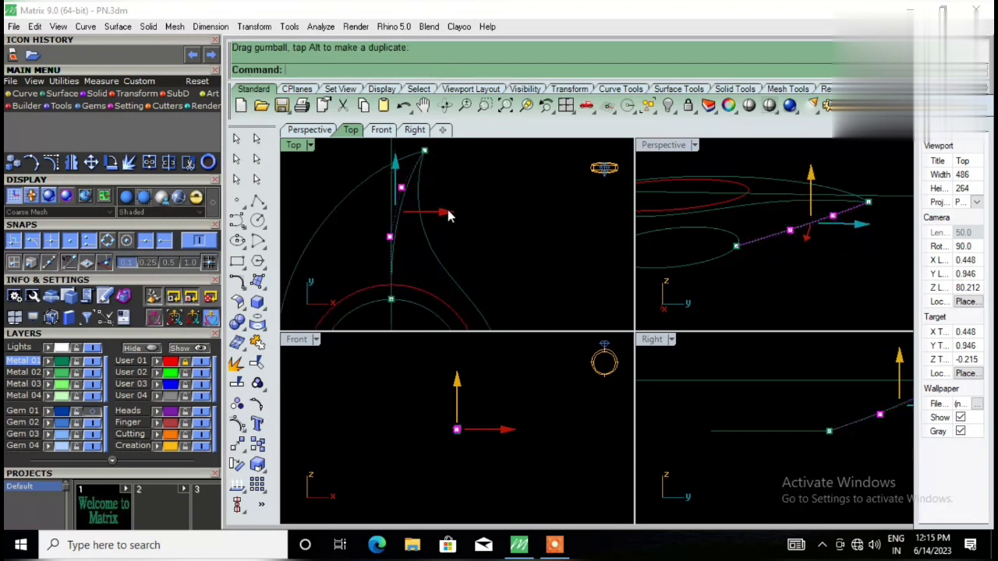
left_click_drag(447, 216, 434, 250)
left_click_drag(395, 168, 414, 199)
key("Escape")
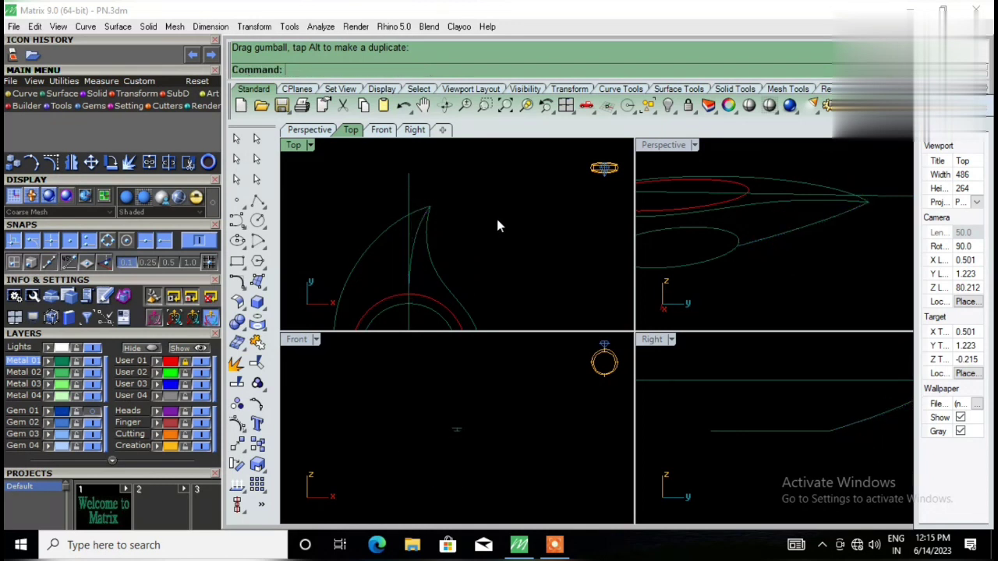
left_click(415, 248)
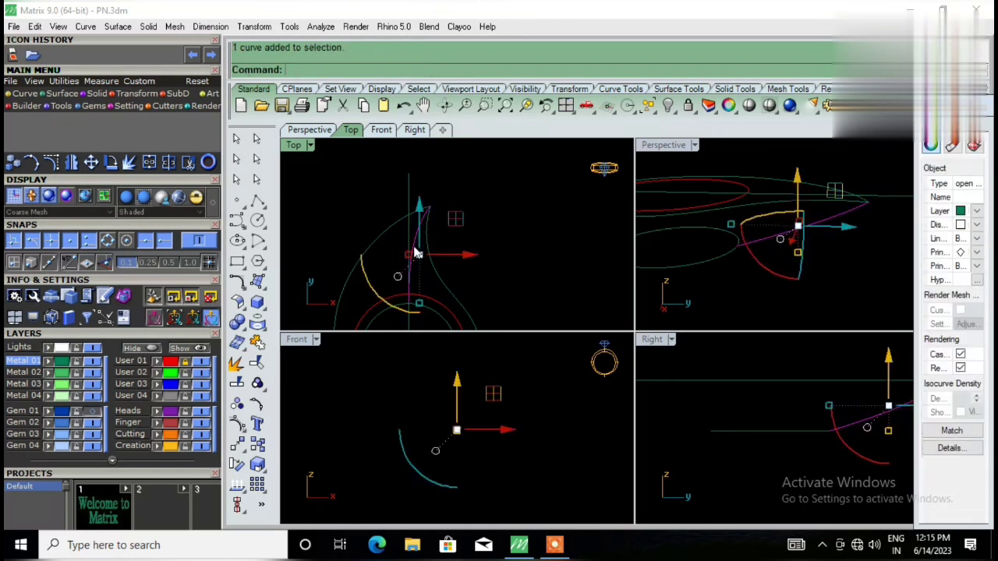
type("Re")
Step: Rebuild the curve with 5 points at degree 3 and show its control points
key("Return")
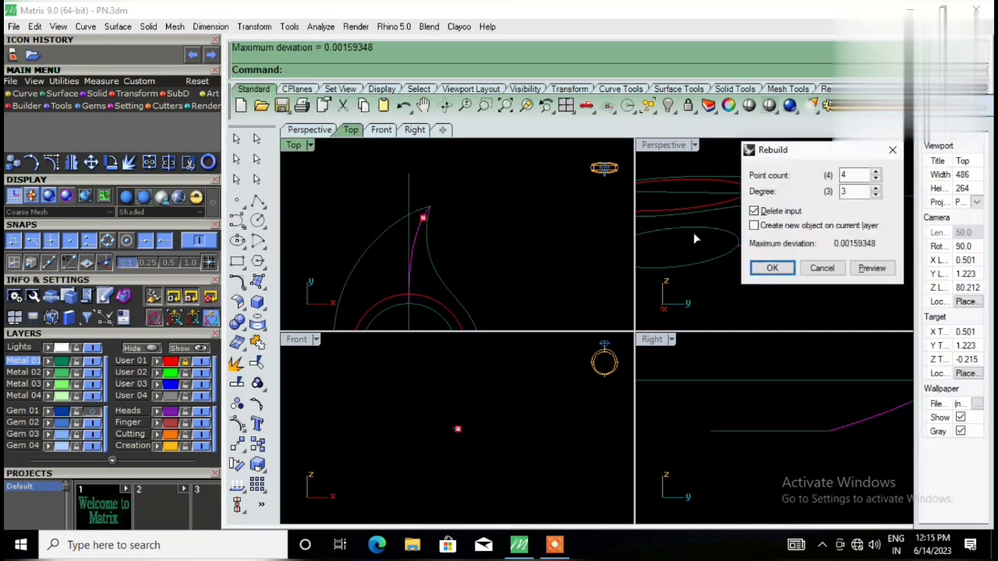
left_click(772, 267)
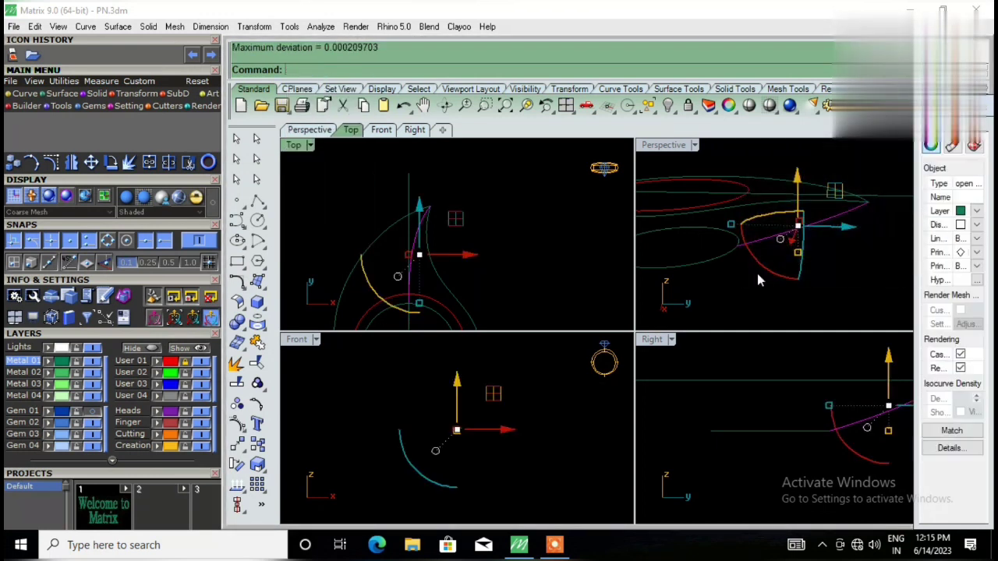
left_click(237, 403)
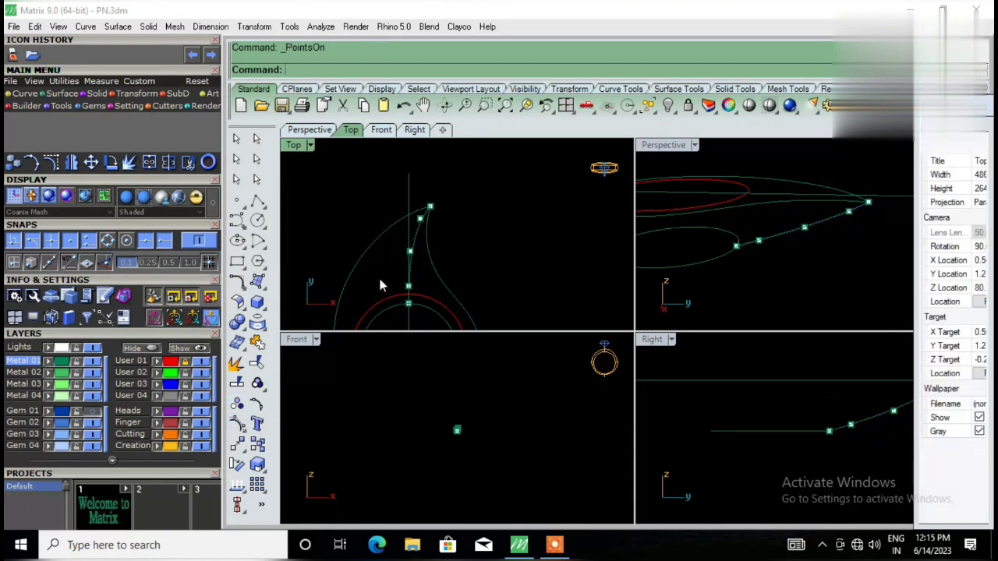
scroll(418, 224, "up", 2)
Step: Rotate and move control points so the curve sweeps from the circle up to the tip
left_click(431, 220)
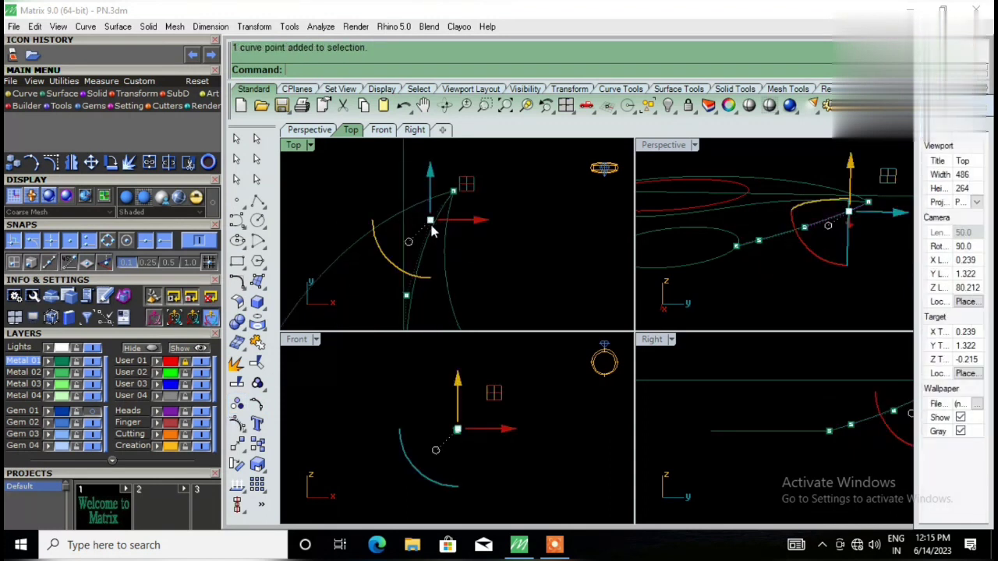
left_click_drag(379, 259, 386, 209)
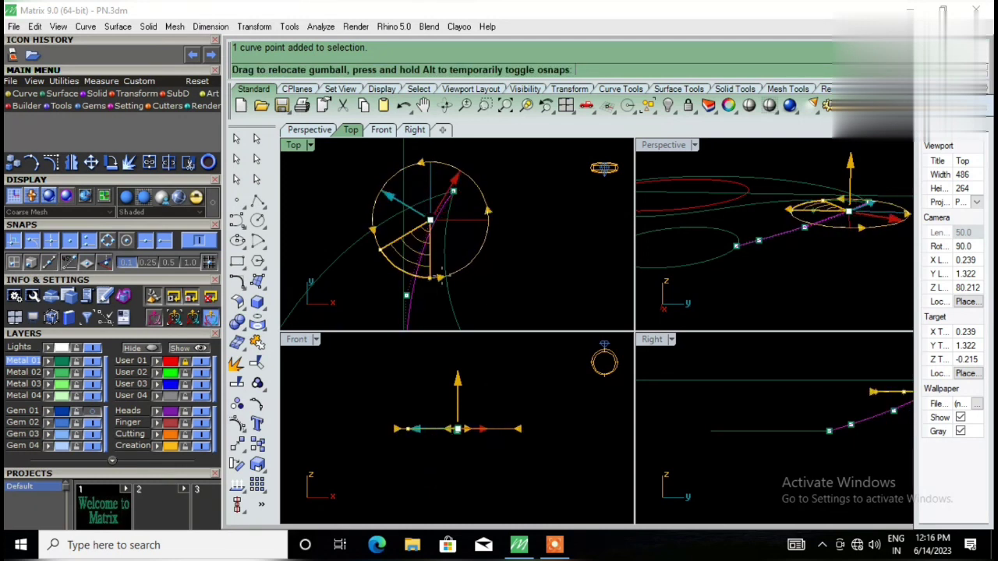
mouse_move(388, 212)
left_mouse_down()
mouse_move(374, 230)
mouse_move(426, 246)
left_mouse_up()
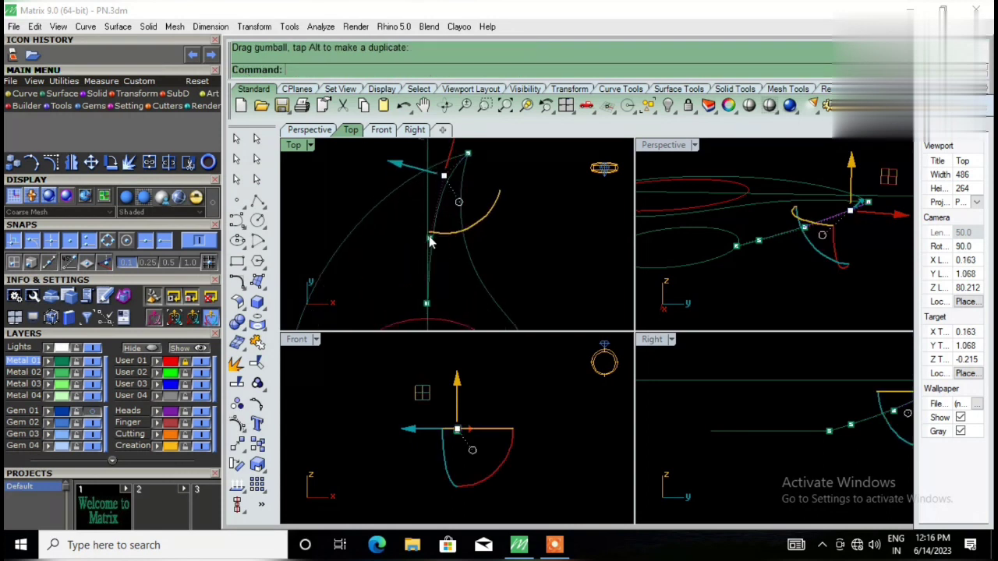
left_click(430, 240)
left_click_drag(480, 243, 479, 253)
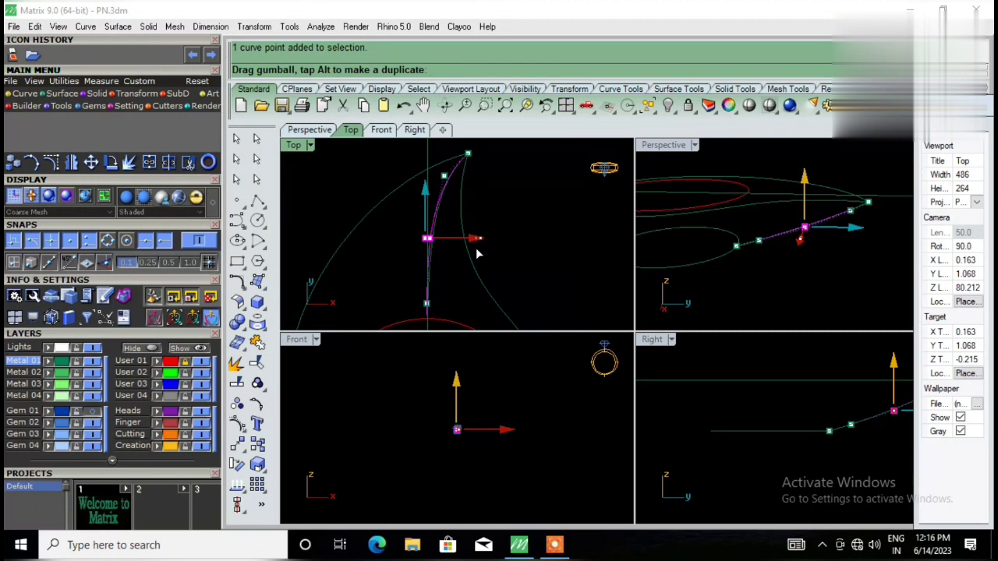
scroll(467, 234, "up", 3)
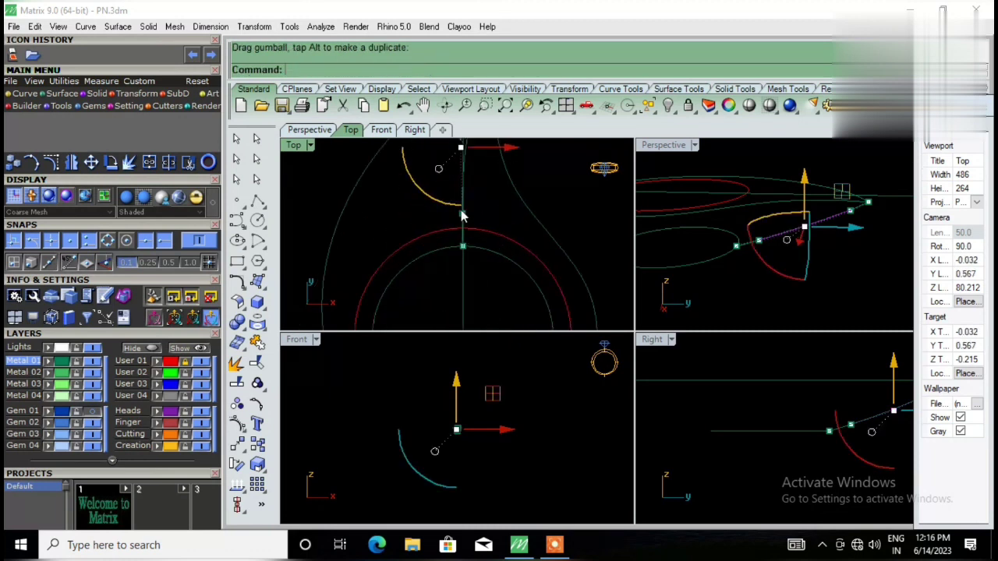
right_click_drag(462, 219, 450, 193)
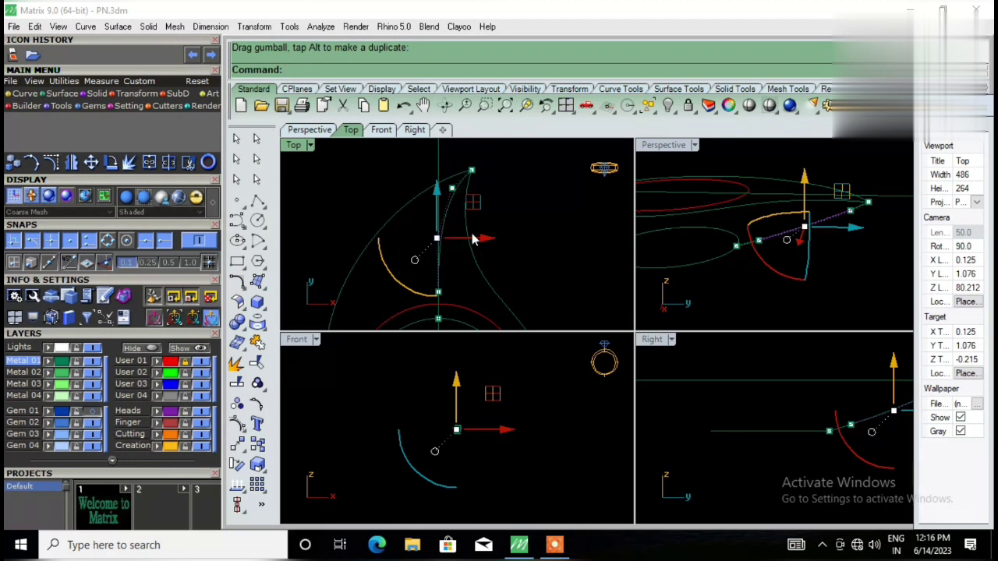
key("Escape")
mouse_move(796, 172)
right_mouse_down()
mouse_move(764, 230)
mouse_move(864, 149)
mouse_move(886, 226)
mouse_move(860, 189)
mouse_move(738, 206)
mouse_move(791, 323)
mouse_move(835, 248)
mouse_move(835, 218)
mouse_move(819, 278)
mouse_move(762, 271)
mouse_move(818, 272)
mouse_move(777, 275)
right_mouse_up()
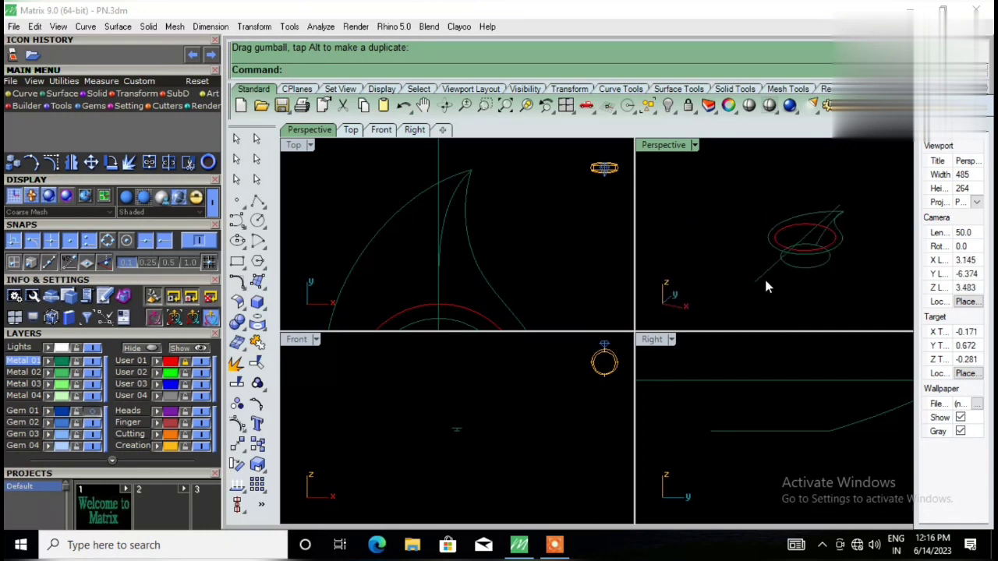
left_click(765, 279)
key("Delete")
scroll(496, 246, "down", 5)
mouse_move(751, 227)
right_mouse_down()
mouse_move(842, 273)
mouse_move(768, 279)
right_mouse_up()
scroll(768, 279, "up", 3)
left_click(807, 298)
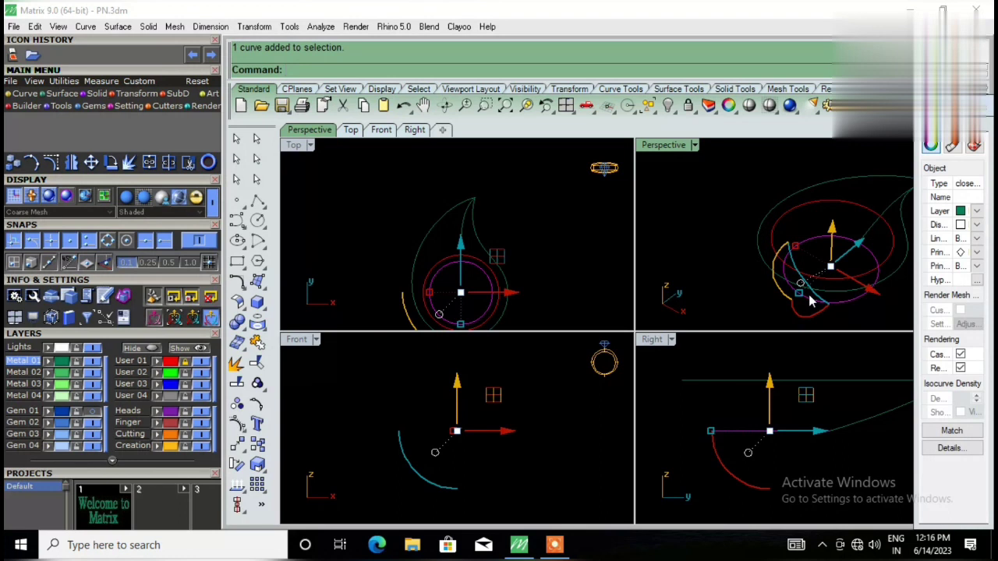
left_click(707, 221)
mouse_move(707, 221)
right_mouse_down()
mouse_move(709, 283)
mouse_move(719, 176)
mouse_move(717, 198)
right_mouse_up()
key("ctrl+z")
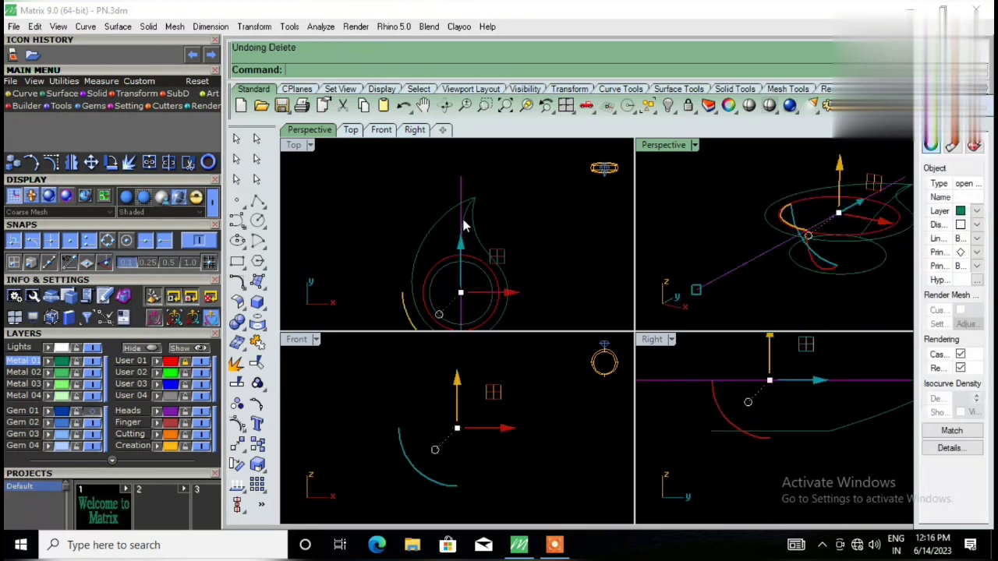
left_click(511, 195)
scroll(510, 195, "down", 2)
scroll(482, 258, "up", 3)
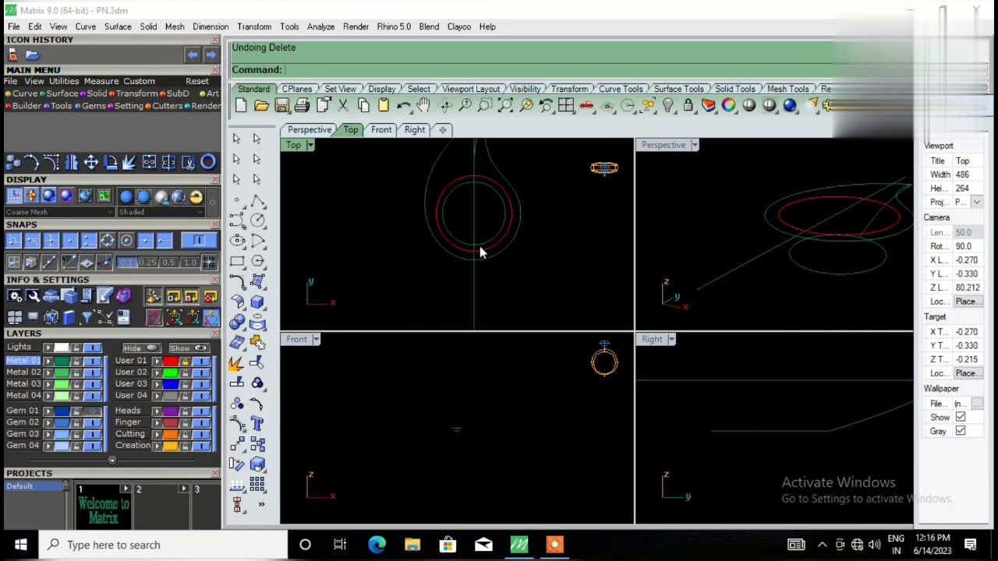
left_click(493, 178)
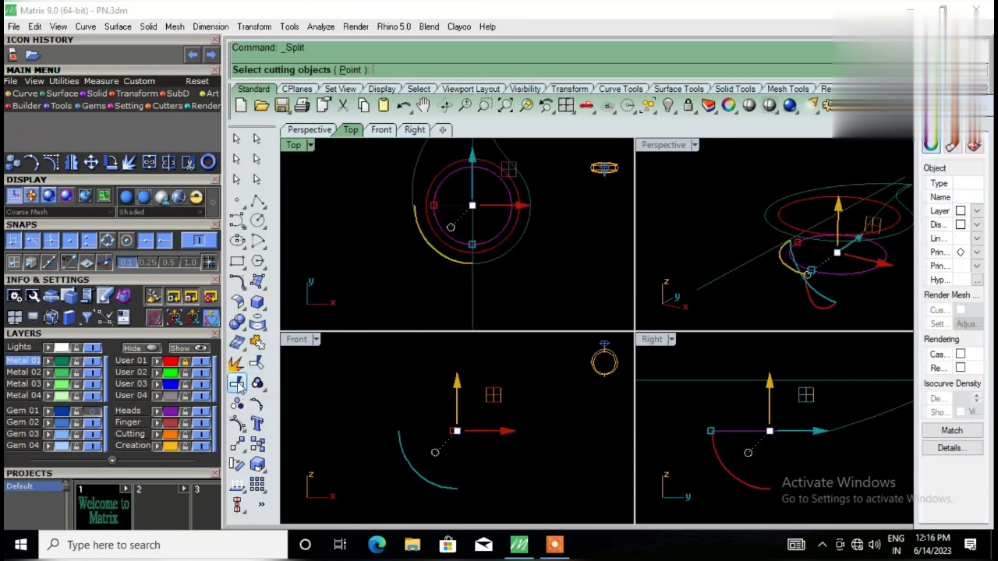
Step: Split the lowered inner circle into two pieces at points on the vertical centre line
left_click(257, 382)
left_click(350, 70)
scroll(461, 250, "up", 2)
left_click(468, 230)
scroll(467, 231, "down", 1)
scroll(472, 204, "down", 1)
scroll(468, 175, "down", 1)
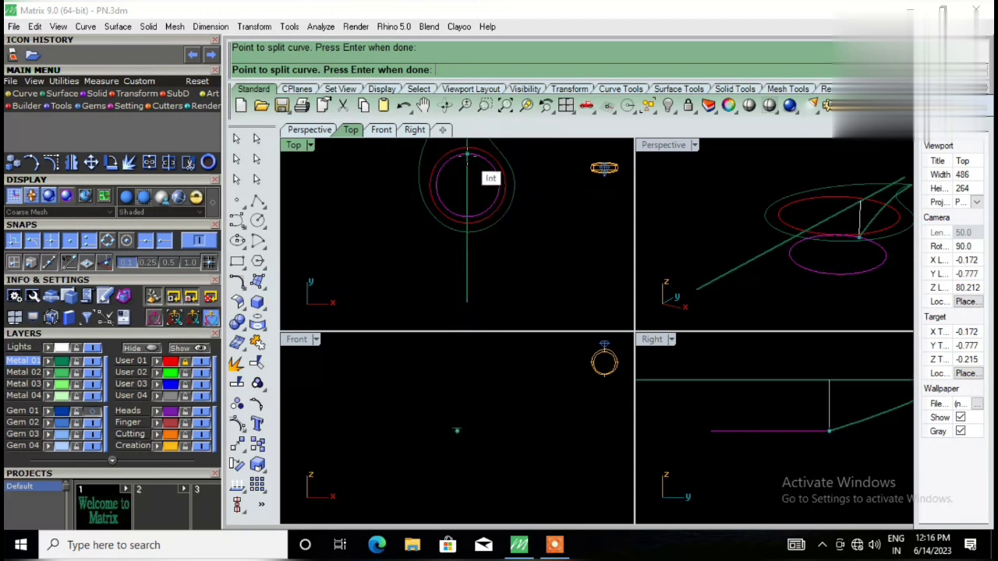
left_click(467, 157)
key("Return")
left_click(507, 192)
key("Escape")
mouse_move(839, 248)
right_mouse_down()
mouse_move(713, 252)
mouse_move(786, 261)
right_mouse_up()
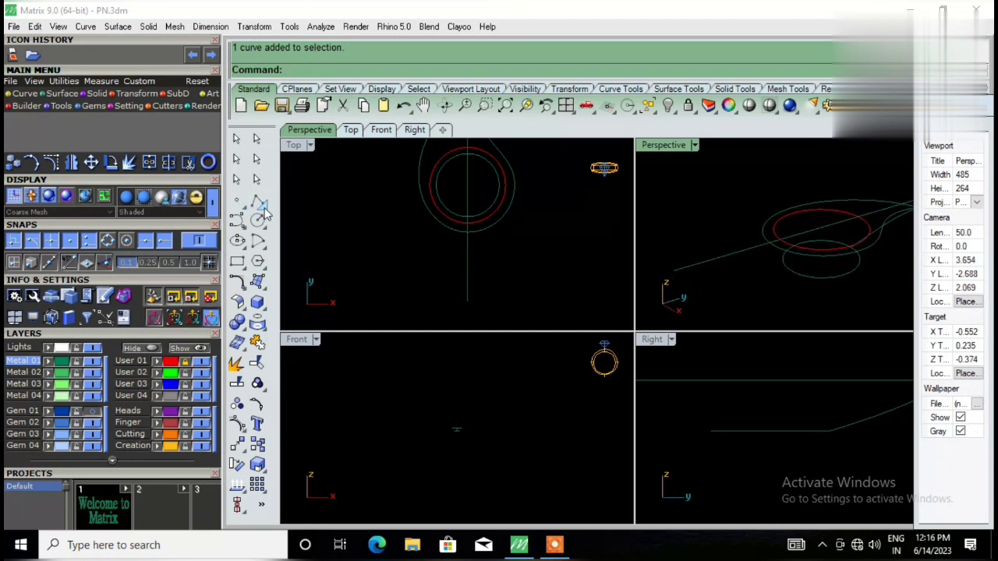
Step: Draw a line between two snapped curve end points near the ring
left_click(263, 211)
left_click(284, 216)
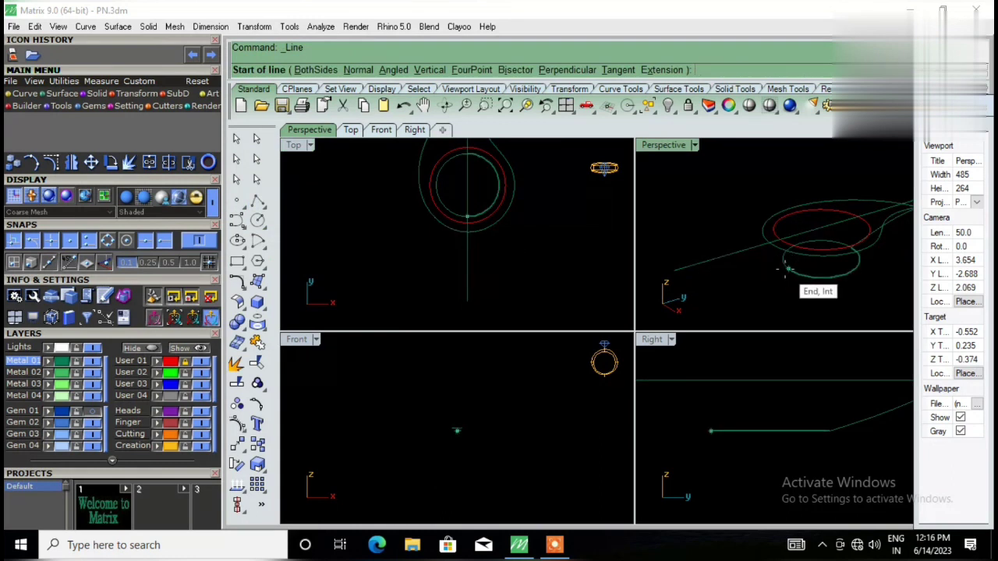
left_click(786, 269)
scroll(469, 228, "up", 3)
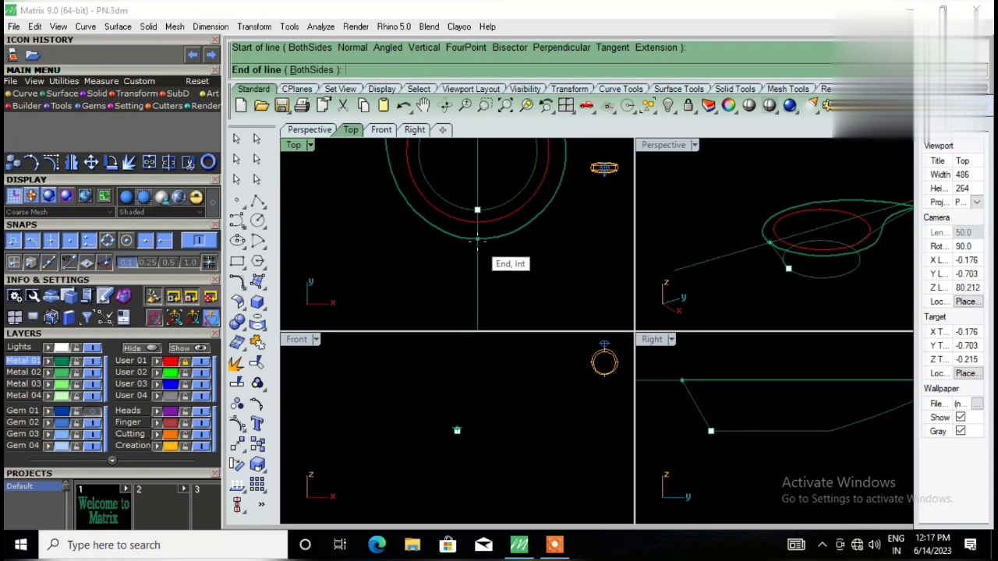
left_click(477, 243)
mouse_move(775, 275)
right_mouse_down()
mouse_move(834, 274)
mouse_move(842, 225)
mouse_move(784, 268)
right_mouse_up()
Step: Delete the long diagonal guide line
left_click(752, 260)
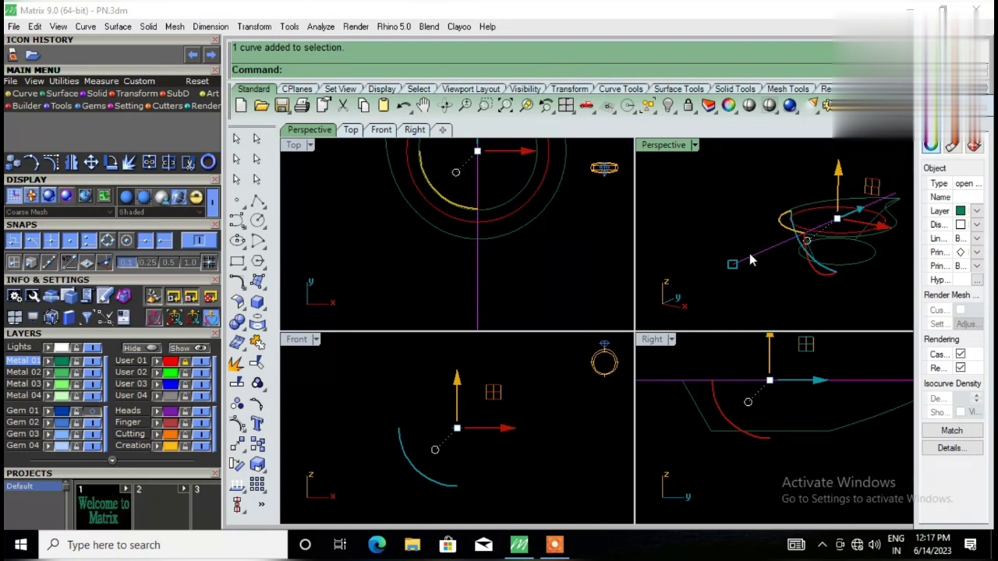
key("Delete")
mouse_move(736, 248)
right_mouse_down()
mouse_move(791, 301)
mouse_move(851, 267)
mouse_move(814, 290)
mouse_move(788, 241)
mouse_move(787, 276)
mouse_move(802, 285)
mouse_move(818, 239)
mouse_move(818, 270)
mouse_move(806, 264)
right_mouse_up()
Step: Build the first cup half with a Sweep2 along two rails and two cross-section curves
scroll(799, 251, "up", 2)
left_click(821, 251)
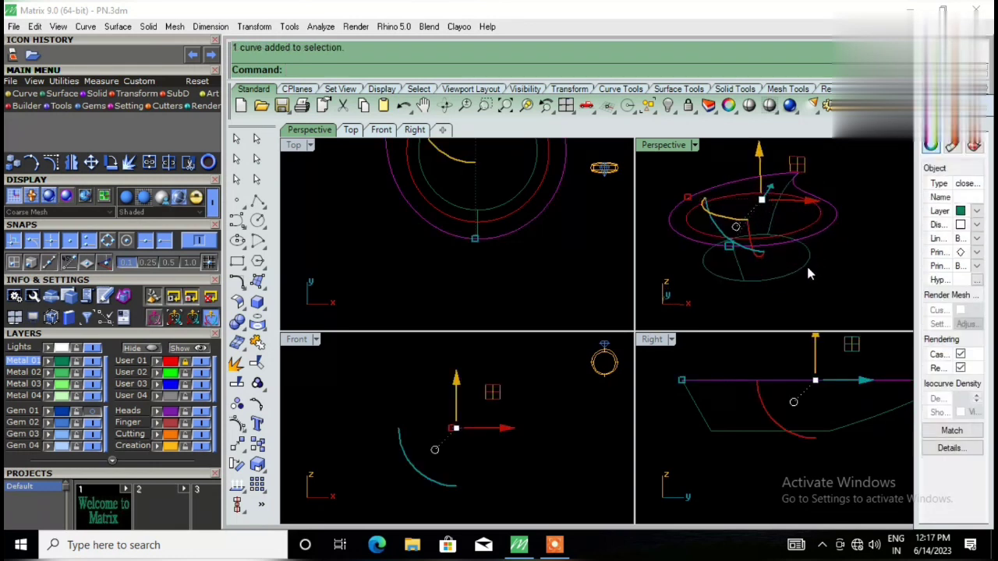
left_click(794, 270, "shift")
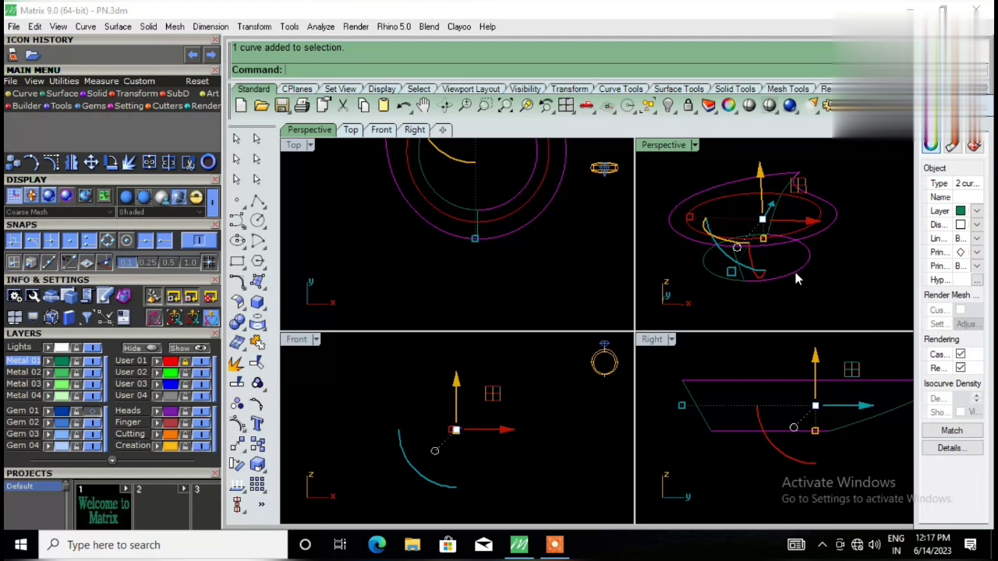
type("Sw")
key("Return")
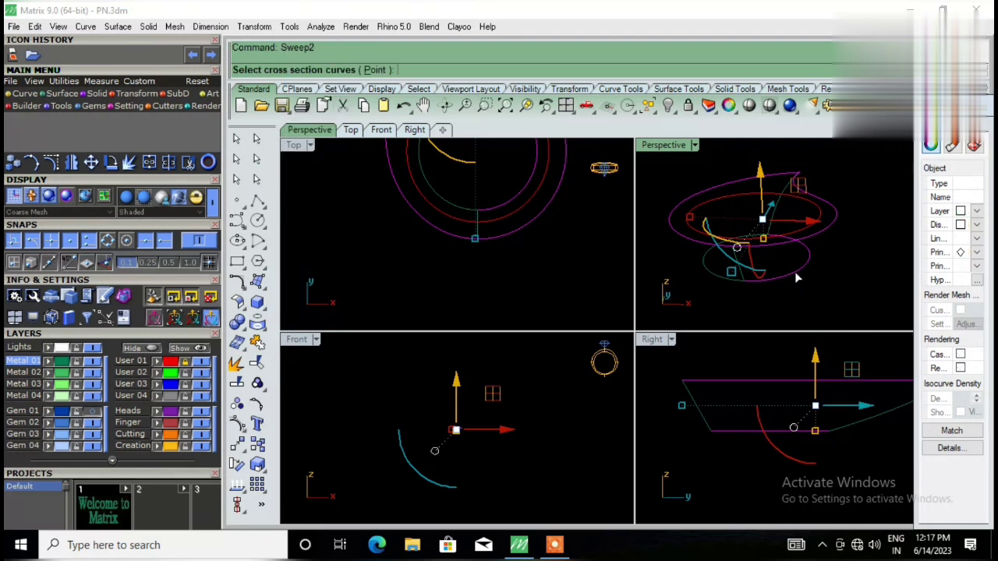
left_click(772, 223)
left_click(740, 273)
key("Return")
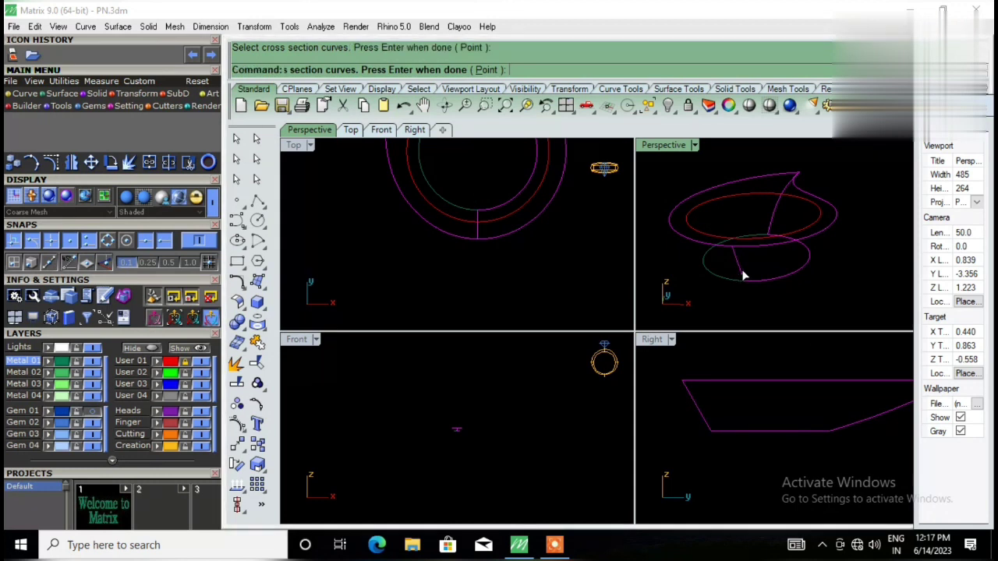
left_click(558, 399)
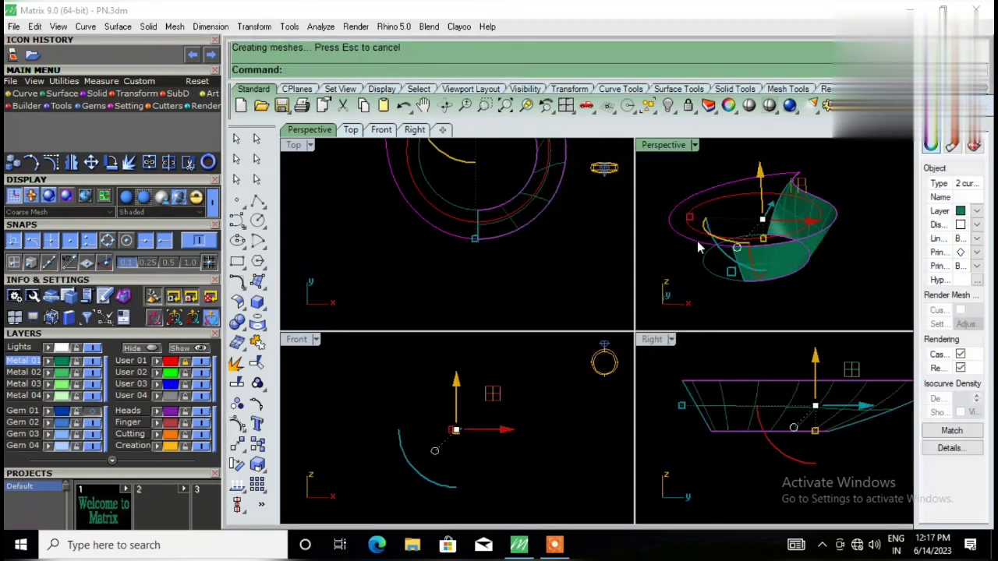
right_click_drag(796, 253, 782, 265)
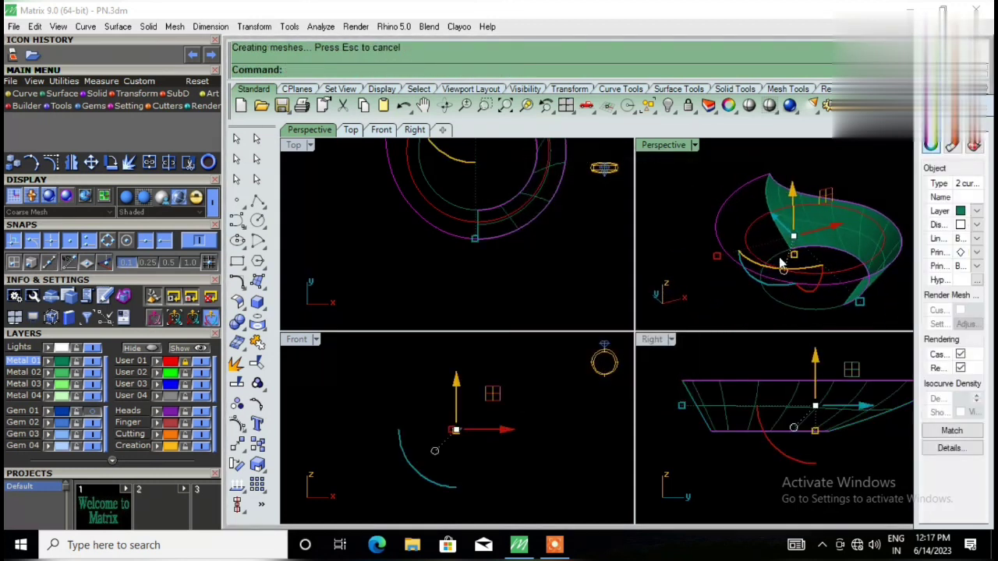
Step: Sweep the second half using a curve and the first surface's edge, then maximize Perspective
left_click(732, 255)
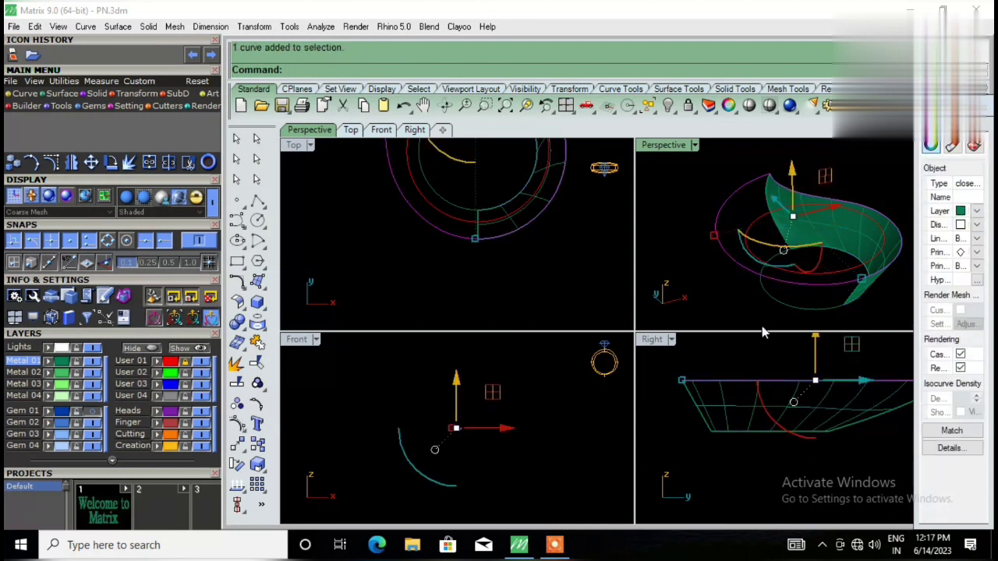
left_click(790, 301, "shift")
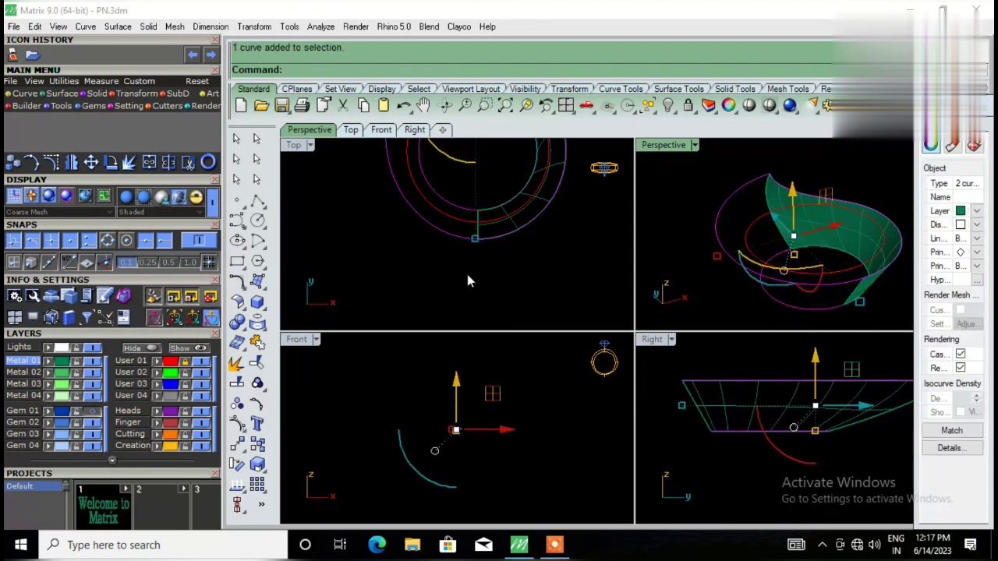
type("Sweep2")
key("Return")
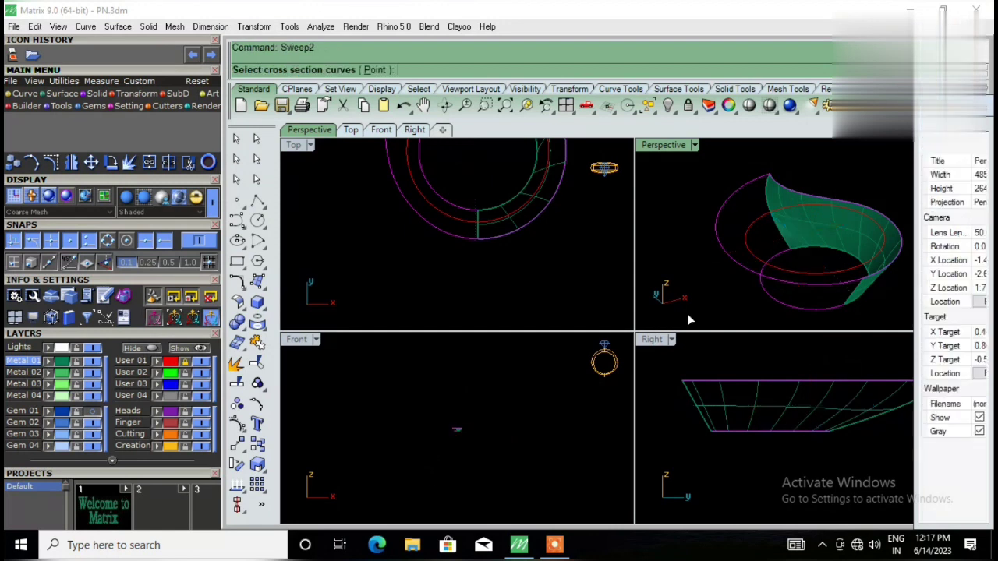
left_click(847, 296)
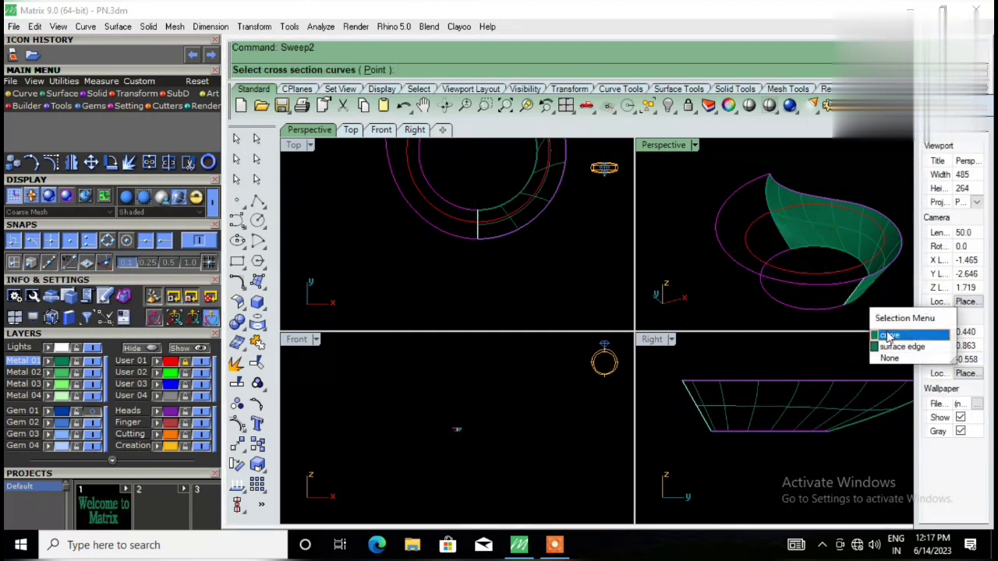
left_click(881, 333)
left_click(768, 206)
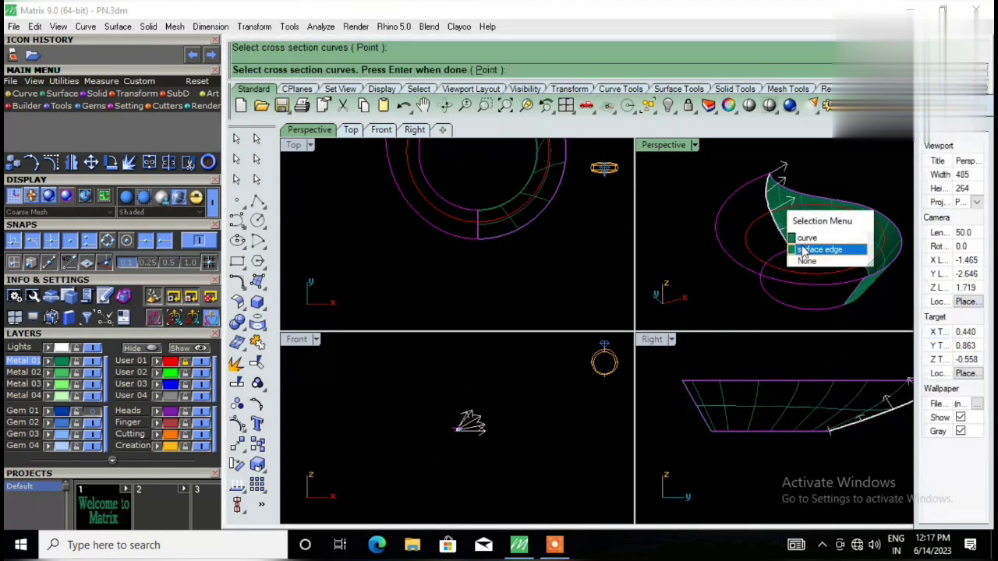
left_click(809, 244)
key("Return")
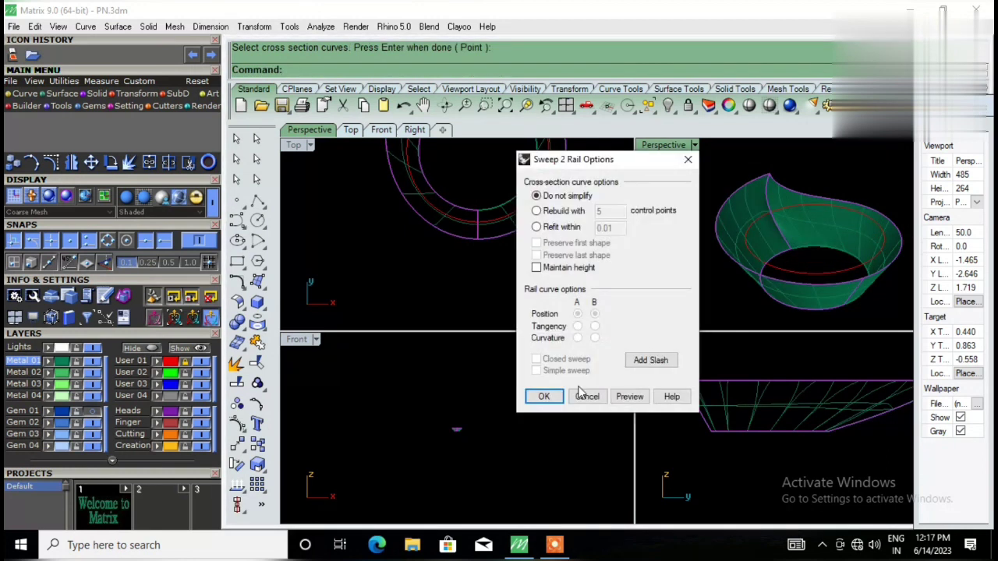
left_click(543, 395)
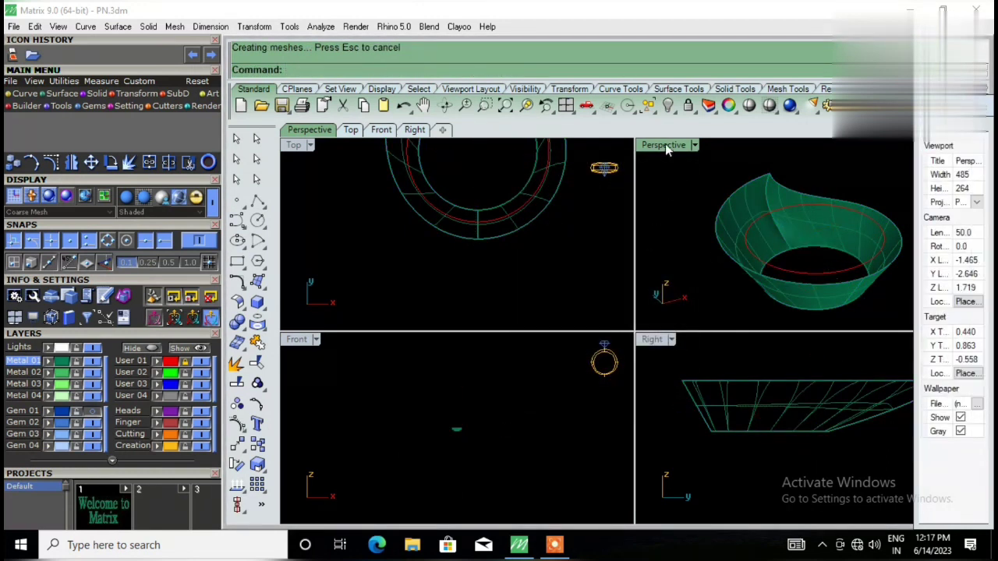
double_click(665, 144)
mouse_move(658, 151)
right_mouse_down()
mouse_move(680, 270)
mouse_move(610, 310)
mouse_move(628, 223)
mouse_move(621, 279)
right_mouse_up()
Step: Delete the yellow construction curve inside the cup opening
scroll(621, 279, "up", 4)
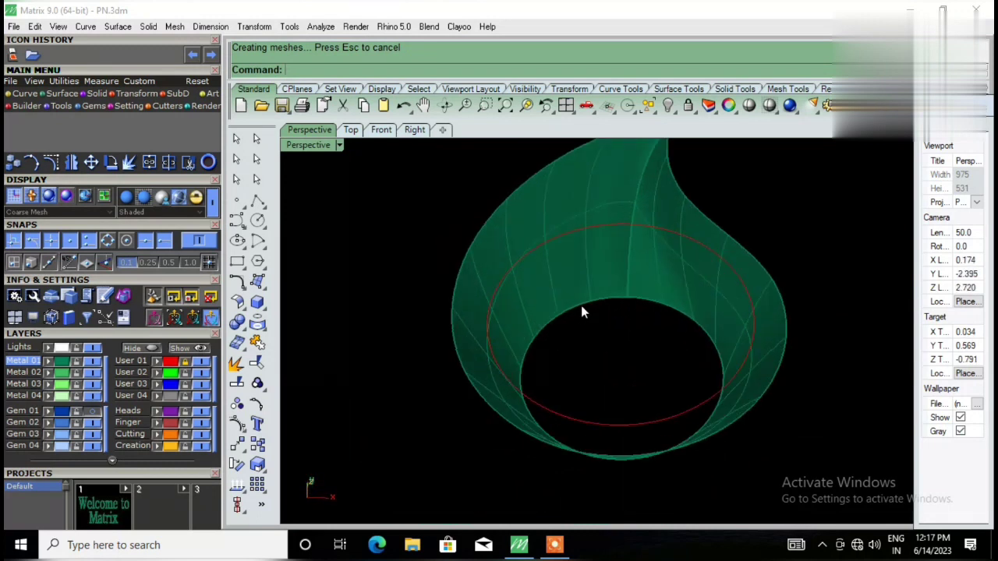
left_click(605, 319)
left_click(627, 347)
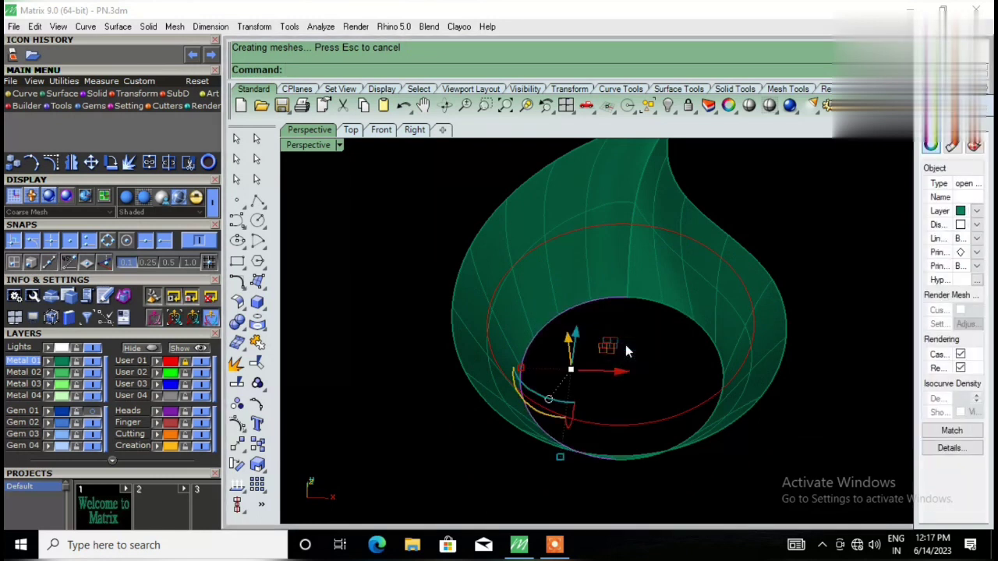
key("Delete")
left_click(643, 297)
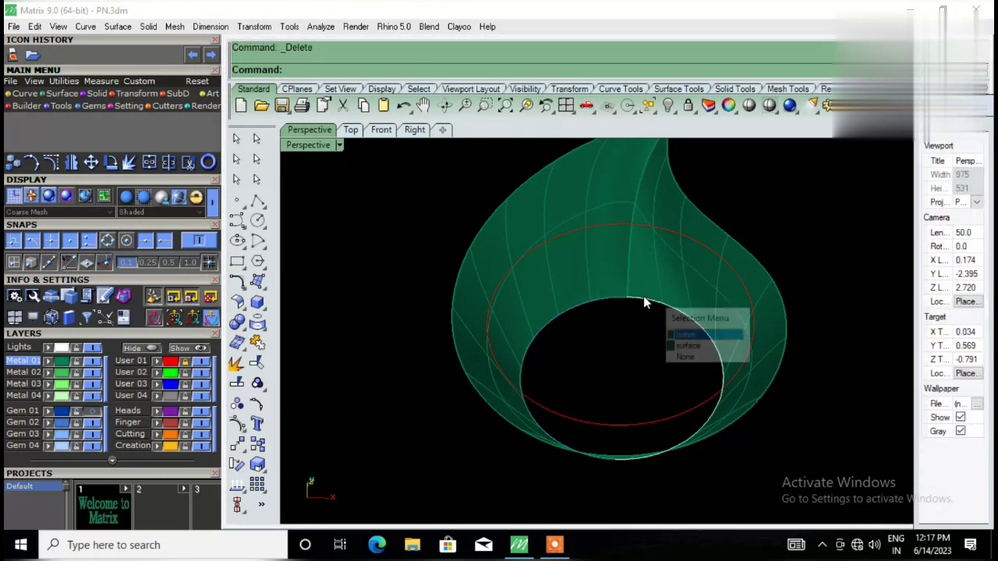
right_click_drag(649, 316, 620, 313)
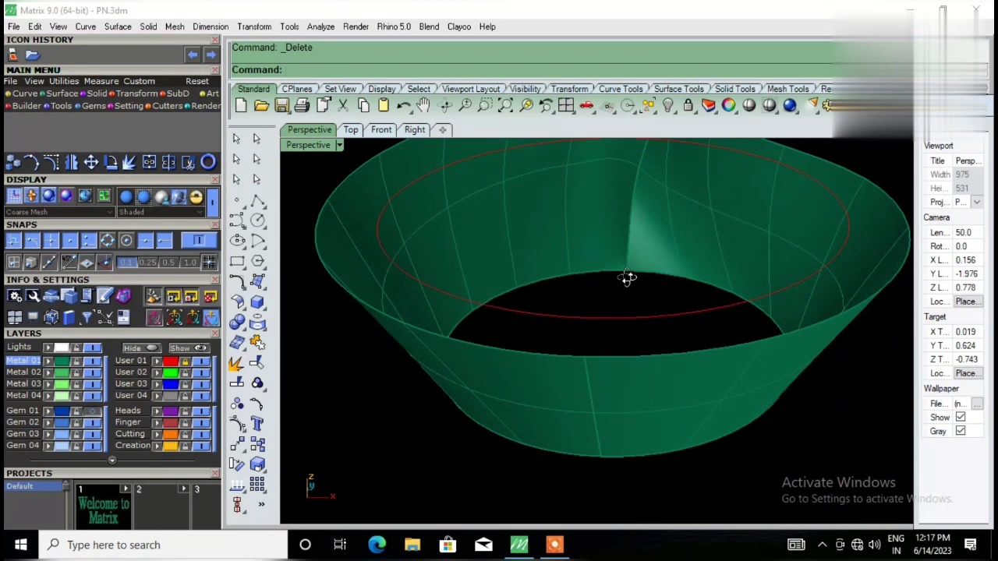
scroll(609, 336, "down", 5)
Step: Join the two swept cup halves into one polysurface and check the result
left_click(599, 305)
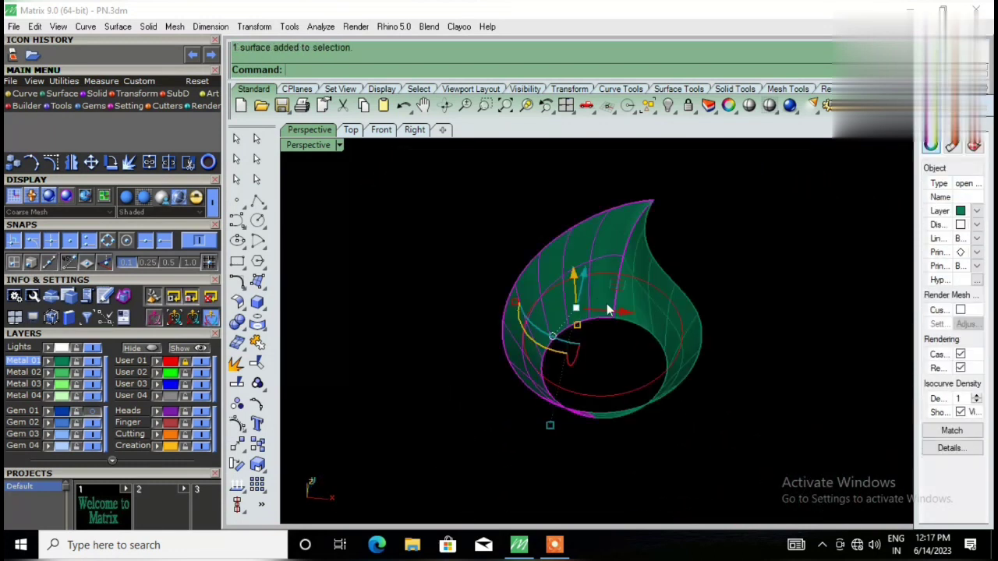
left_click(647, 307, "shift")
type("j")
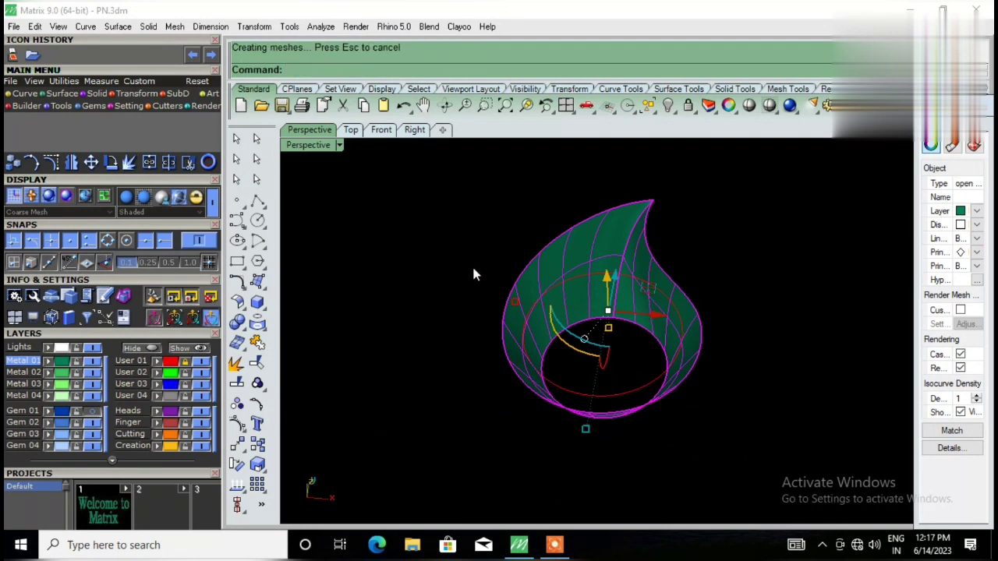
left_click(472, 264)
right_click_drag(474, 269, 519, 268)
left_click(568, 258)
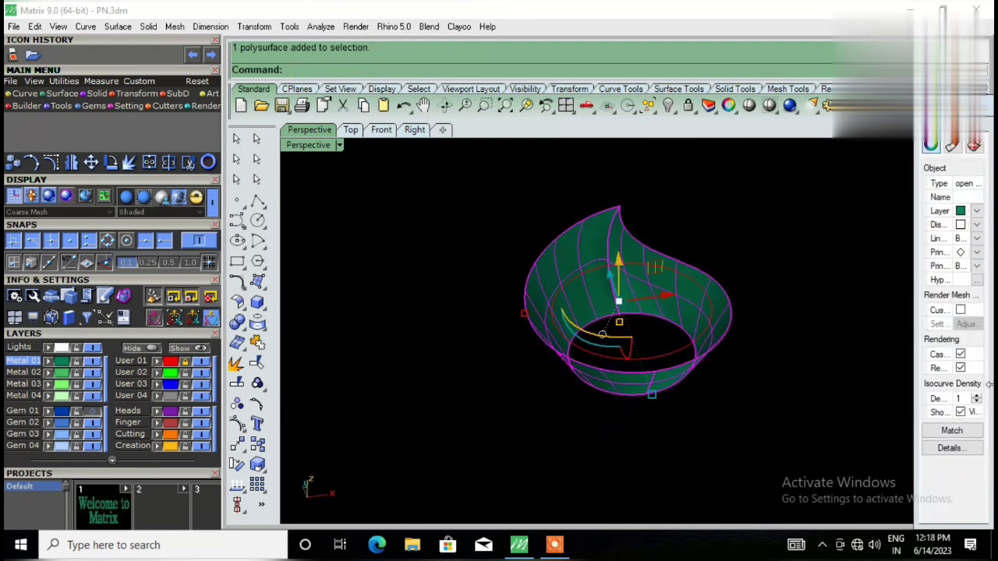
left_click(811, 293)
left_click(585, 249)
left_click(695, 239)
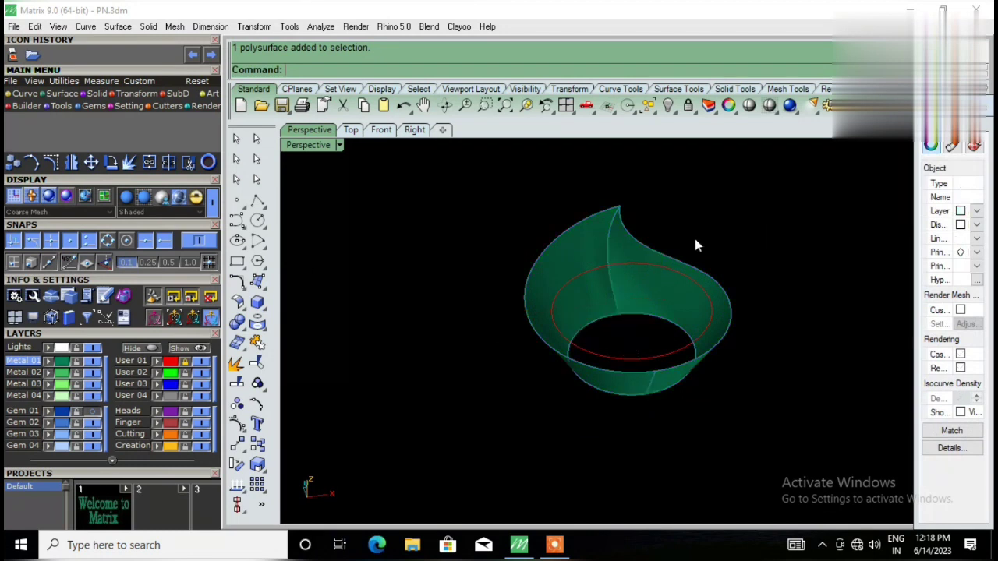
left_click(240, 306)
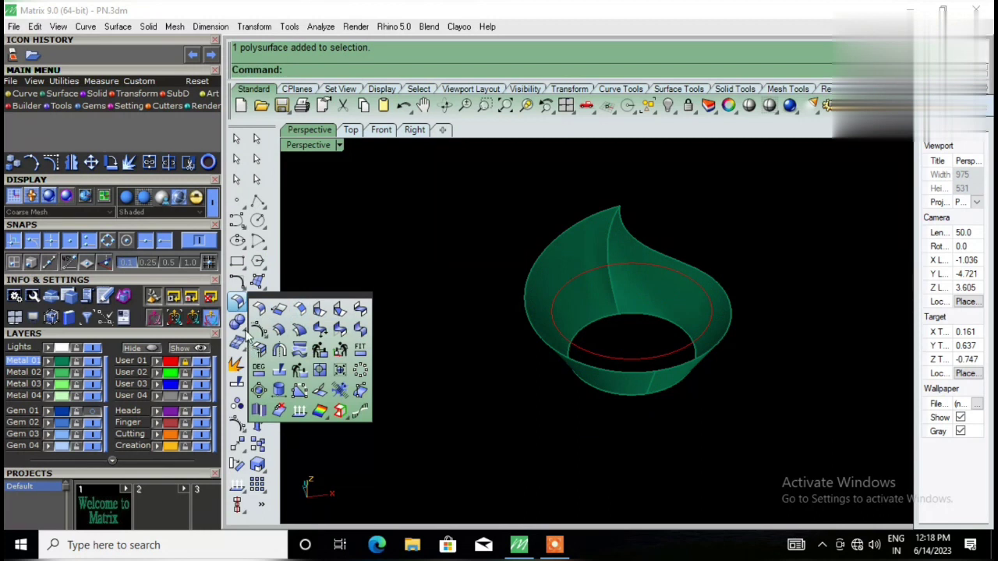
Step: Duplicate the cup's bottom opening edge and join the curves into one closed loop
left_click(243, 322)
left_click(266, 291)
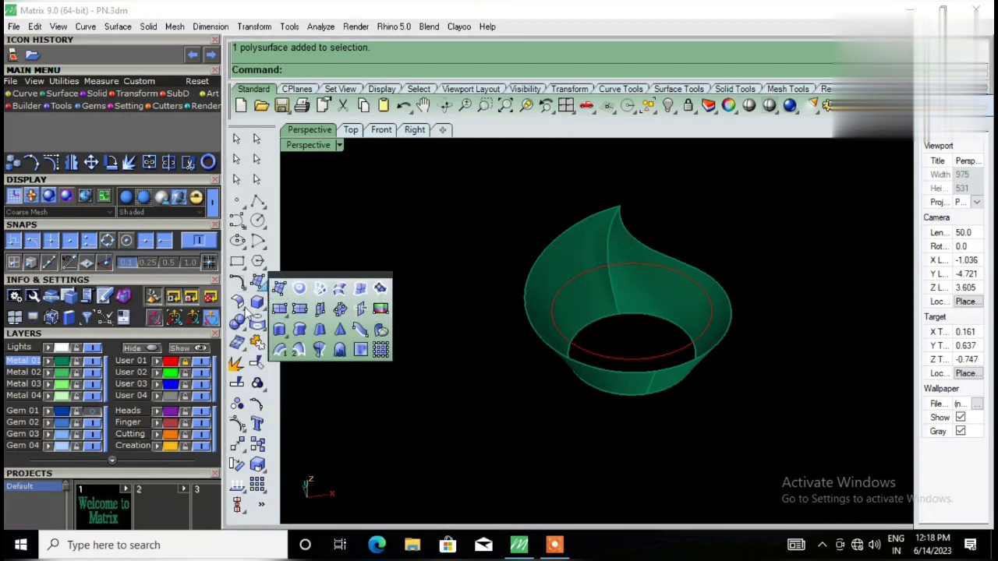
left_click(243, 306)
left_click(239, 283)
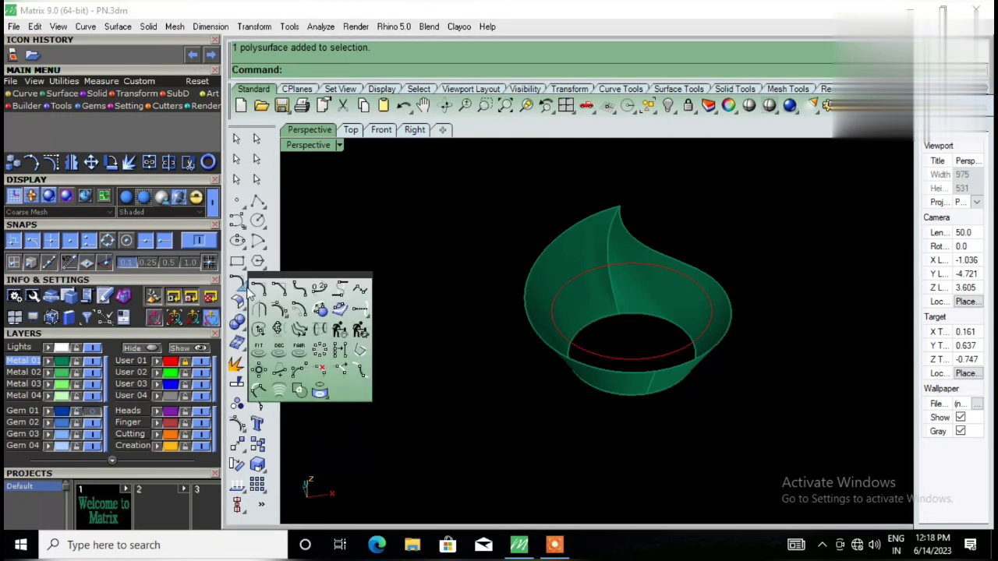
left_click(262, 326)
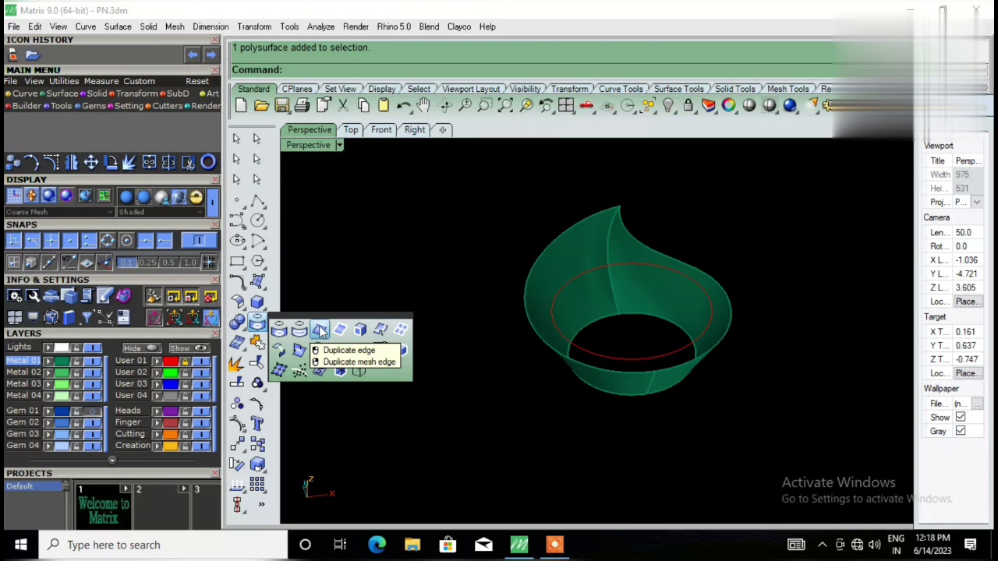
left_click(320, 330)
left_click(634, 317)
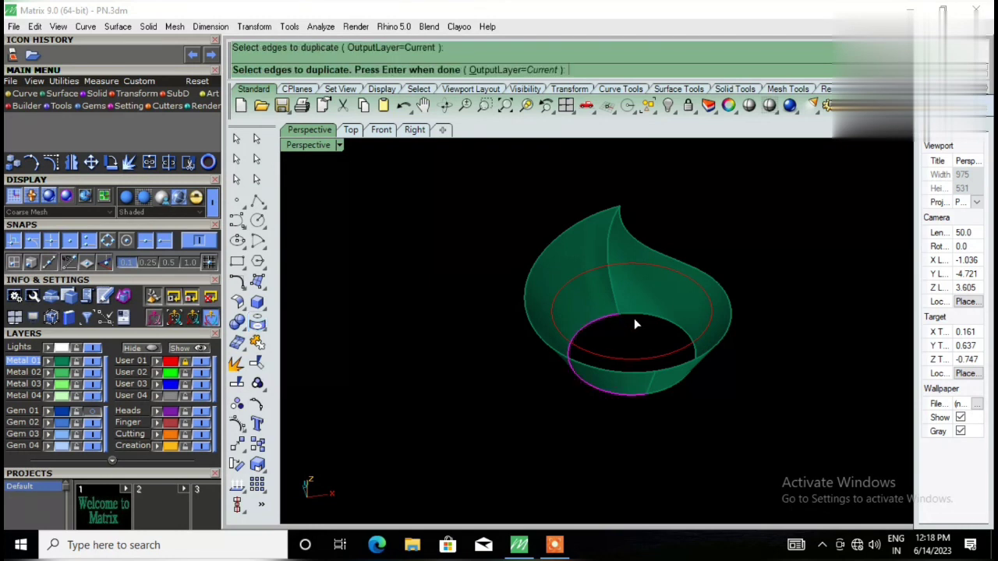
key("Return")
type("join")
key("Return")
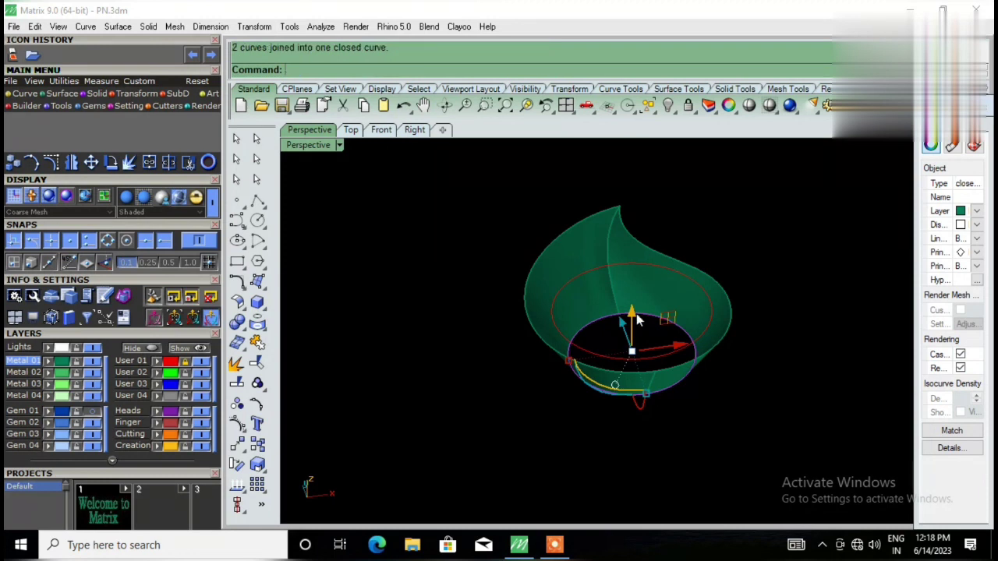
Step: Fill the closed bottom curve with a flat Patch surface
left_click(610, 325)
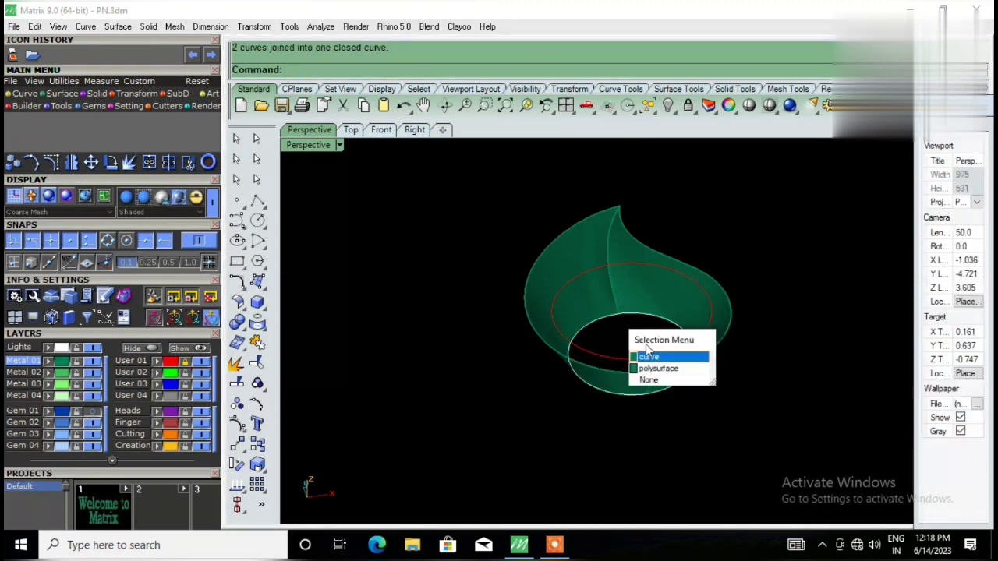
left_click(645, 354)
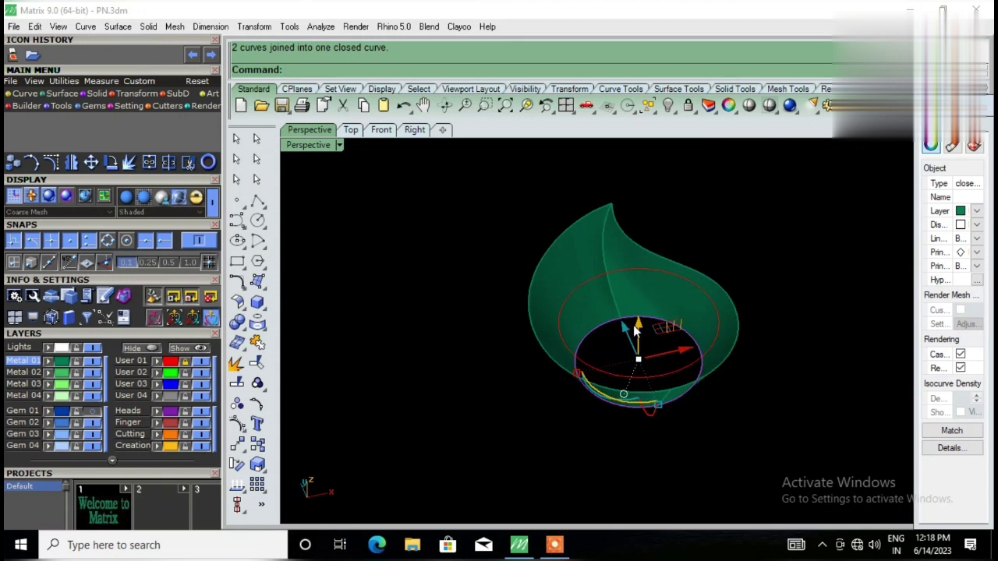
type("Patch")
key("Return")
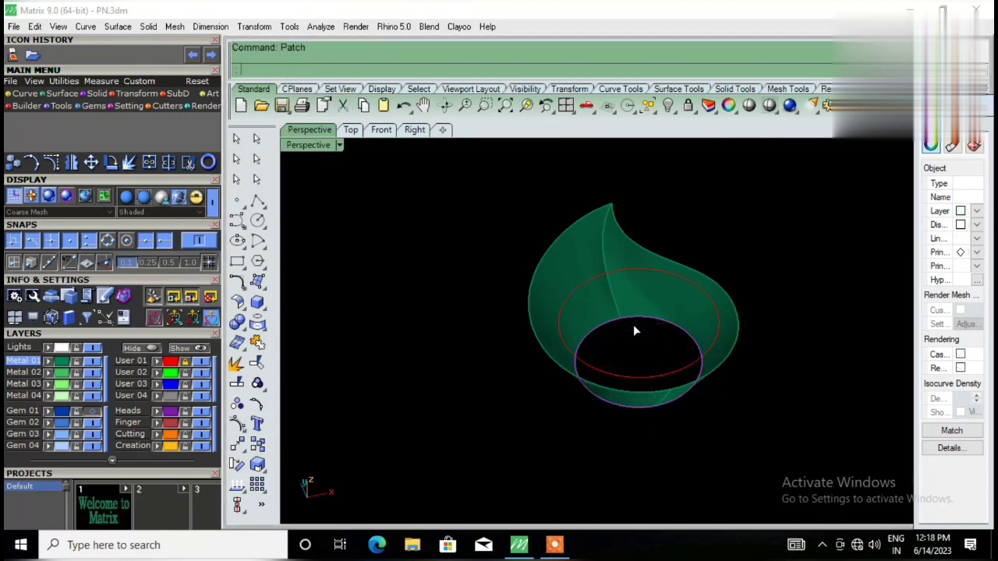
mouse_move(461, 396)
right_mouse_down()
mouse_move(561, 405)
mouse_move(583, 309)
mouse_move(535, 337)
right_mouse_up()
scroll(651, 316, "up", 3)
Step: Join the flat base and the teardrop wall into one polysurface
left_click(639, 341)
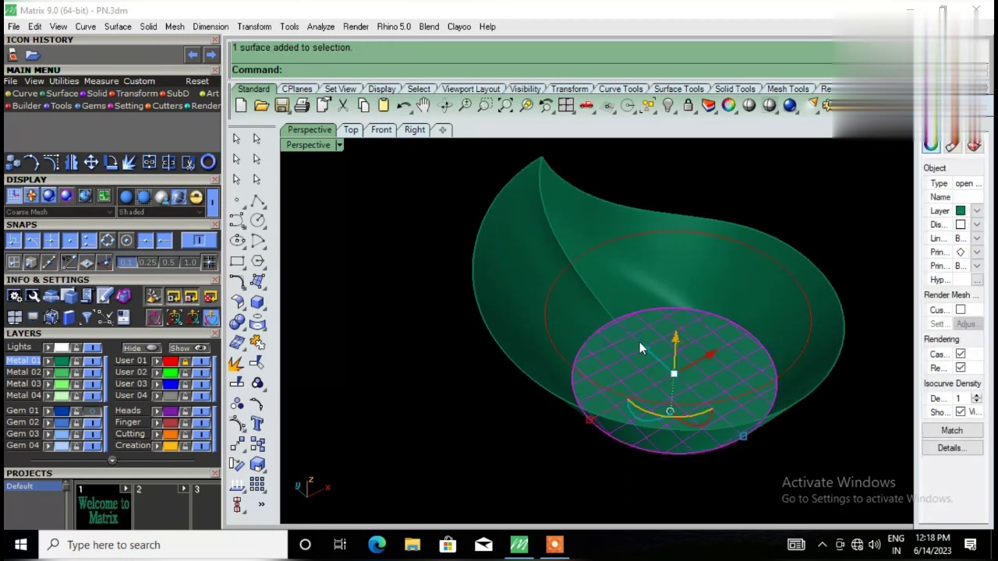
left_click(526, 252, "shift")
type("j")
key("Return")
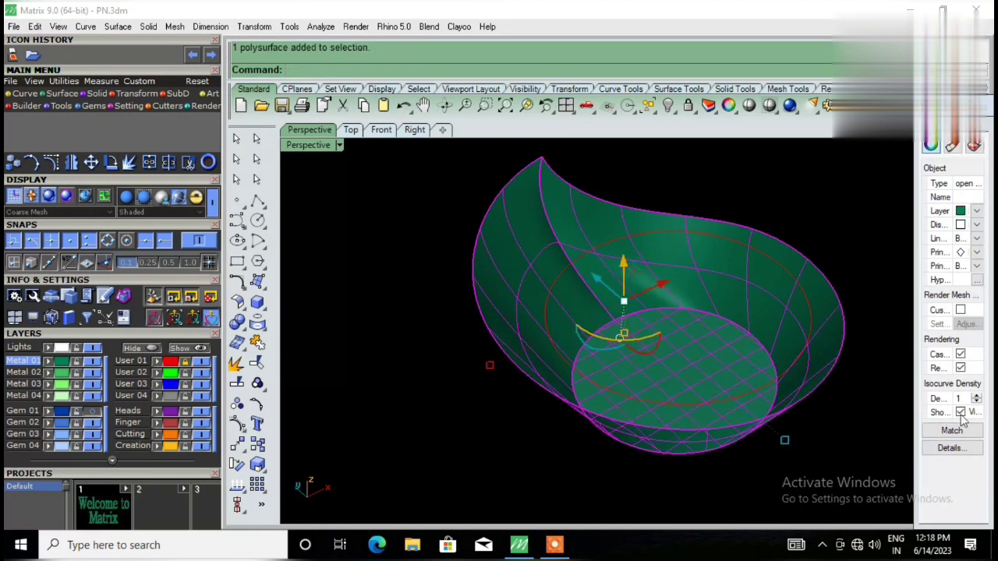
left_click(852, 247)
mouse_move(637, 269)
right_mouse_down()
mouse_move(512, 312)
mouse_move(563, 290)
right_mouse_up()
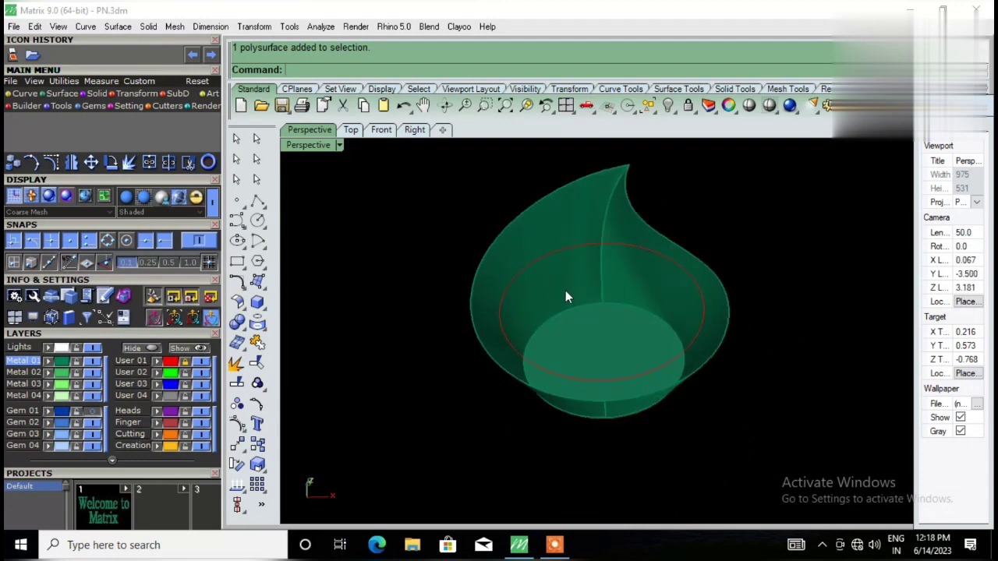
Step: Move the red ellipse down -43 along Z so it sits below the bowl
right_click_drag(535, 279, 566, 245)
left_click(539, 248)
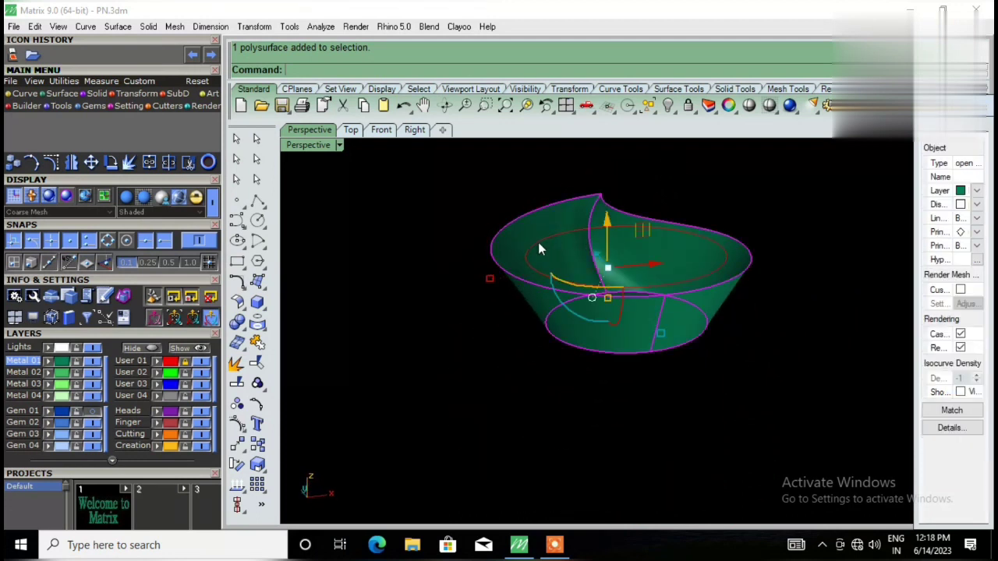
left_click(445, 208)
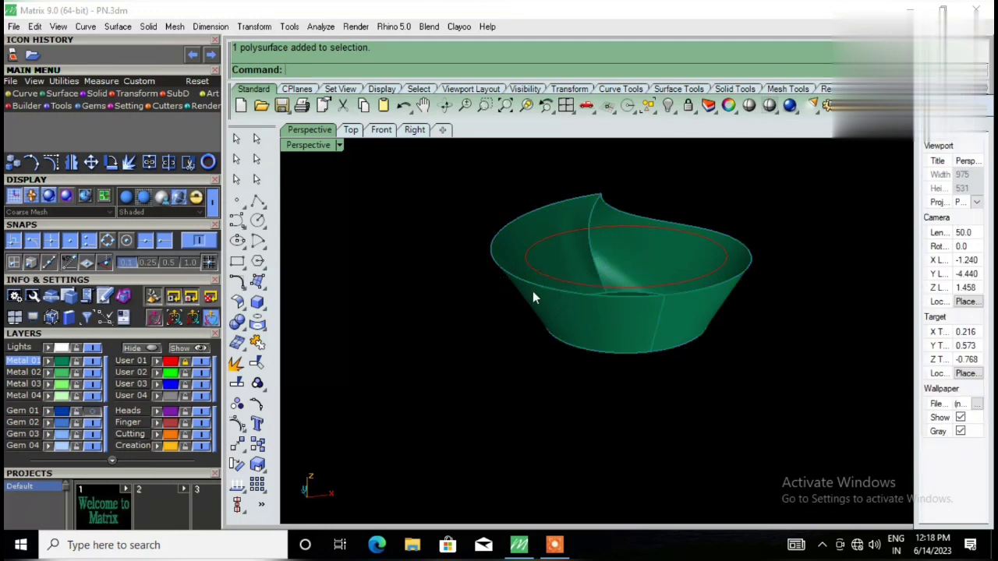
left_click(535, 256)
left_click(382, 238)
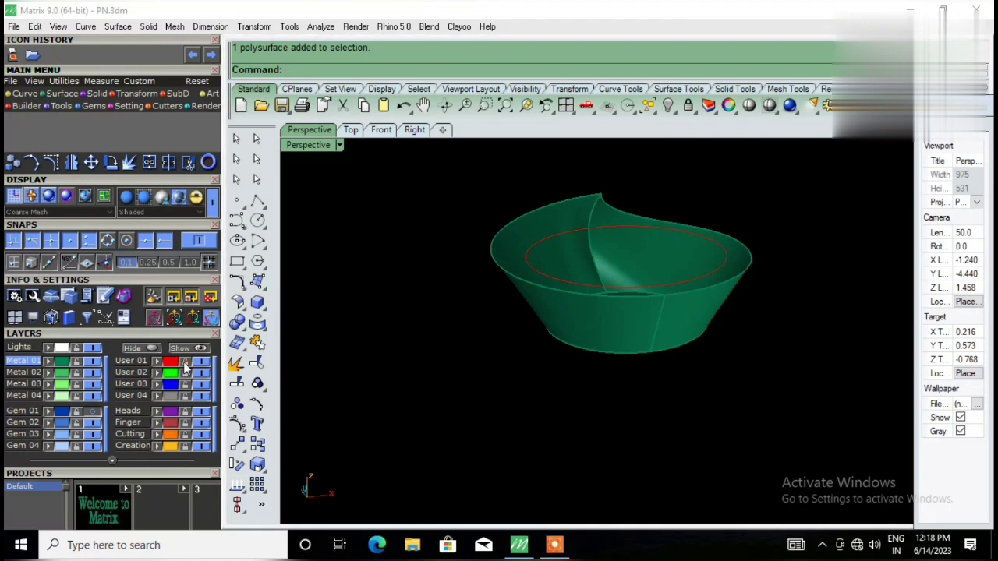
left_click(543, 243)
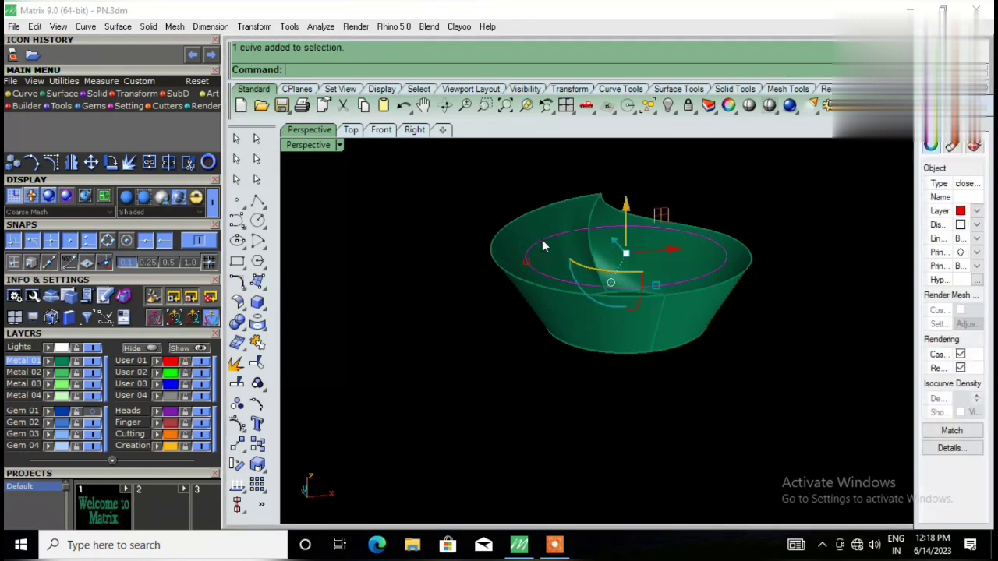
left_click(626, 204)
type("-43")
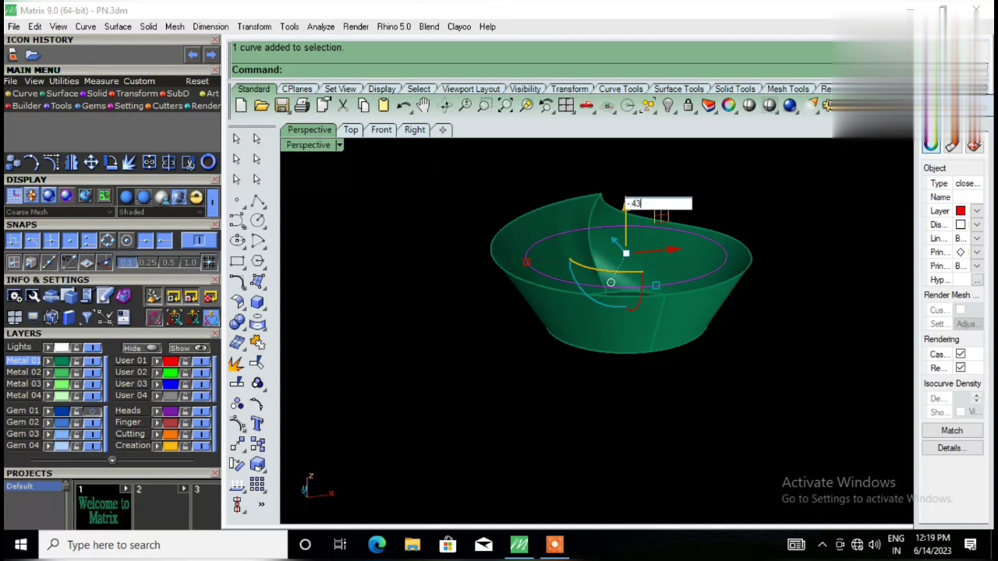
key("Return")
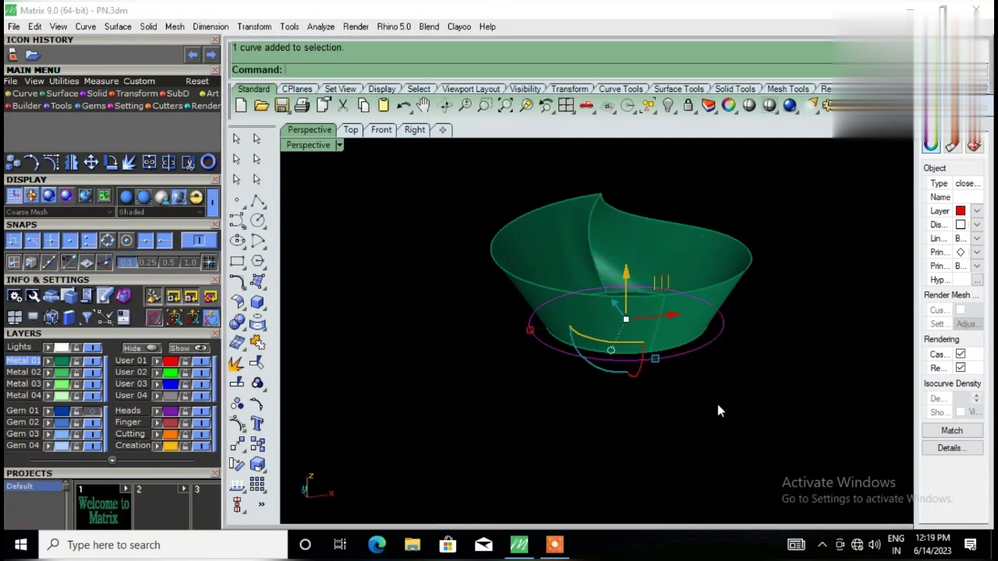
left_click(667, 412)
mouse_move(668, 411)
right_mouse_down()
mouse_move(573, 327)
mouse_move(570, 348)
right_mouse_up()
Step: Delete the stray curve at the bowl's rim
left_click(656, 371)
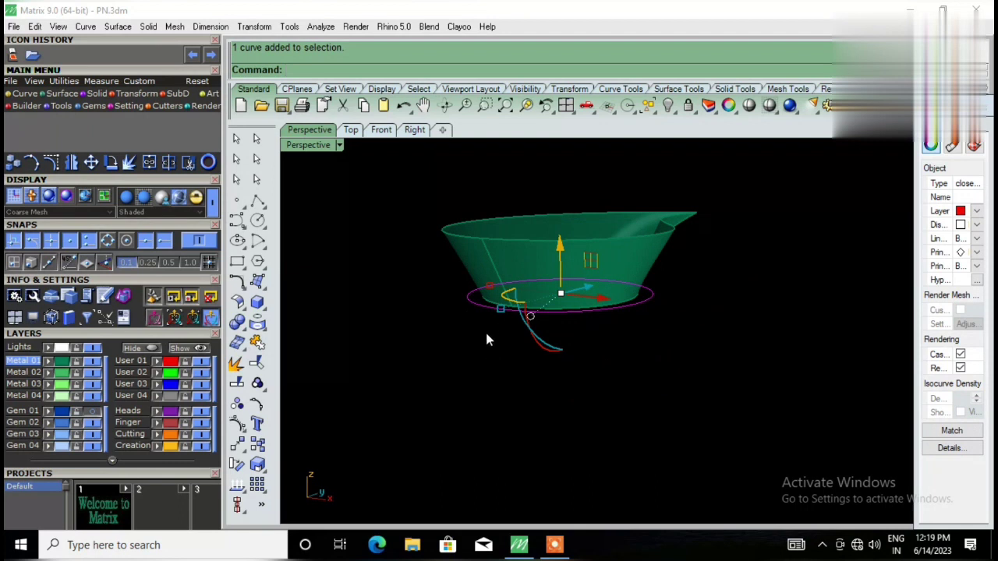
mouse_move(490, 308)
right_mouse_down()
mouse_move(490, 216)
mouse_move(457, 357)
right_mouse_up()
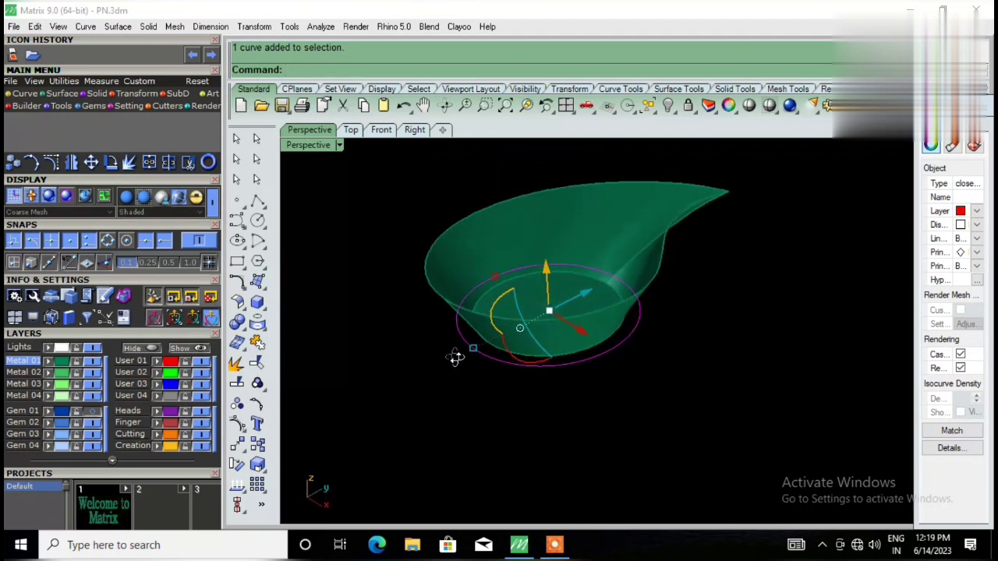
left_click(461, 400)
mouse_move(461, 400)
right_mouse_down()
mouse_move(513, 428)
mouse_move(591, 408)
mouse_move(623, 339)
right_mouse_up()
left_click(624, 340)
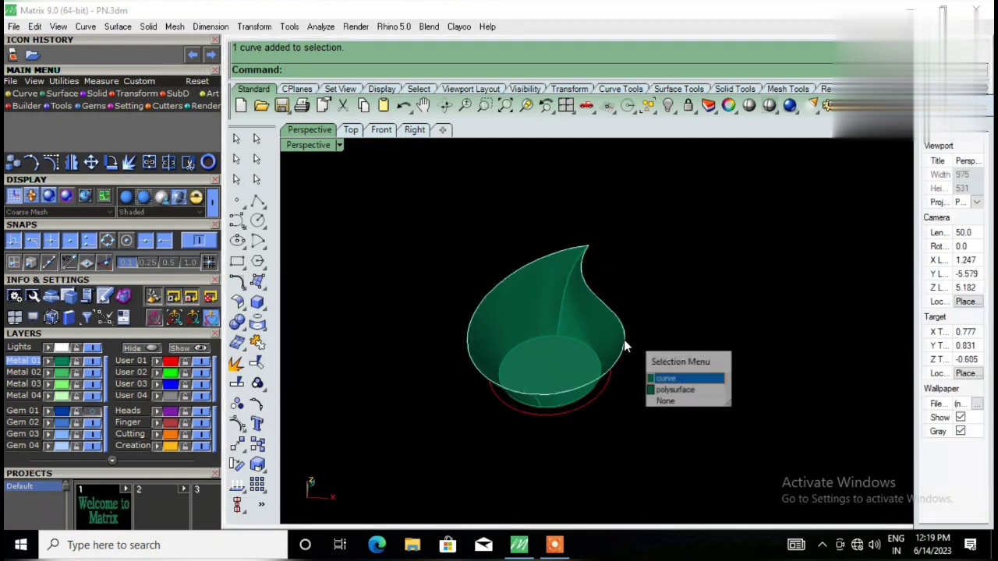
left_click(668, 388)
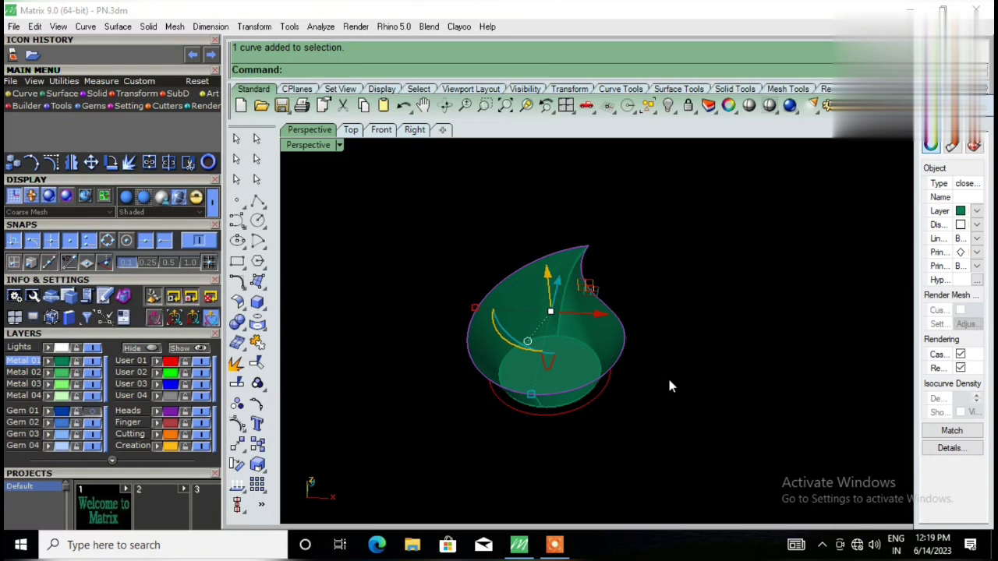
key("Delete")
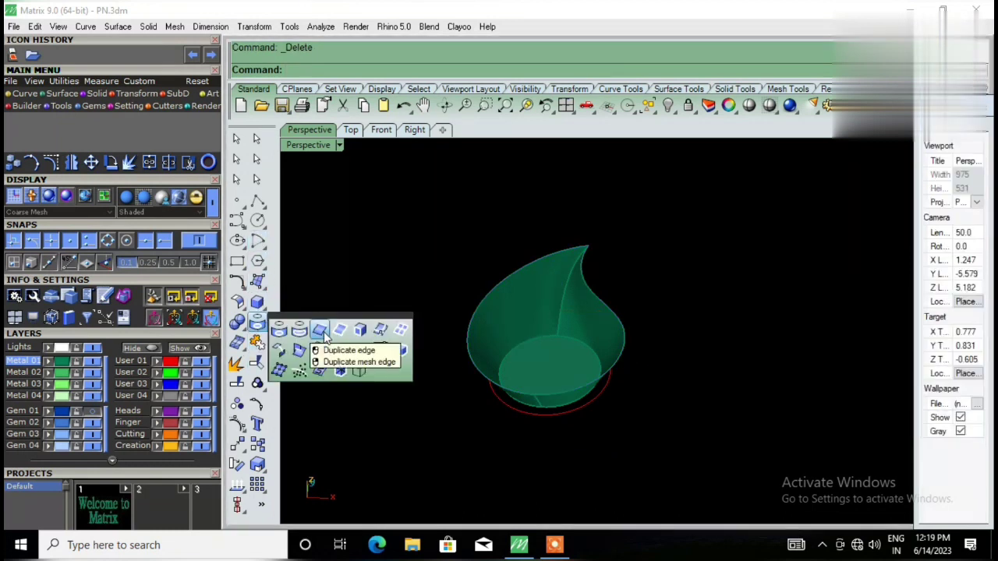
left_click(311, 329)
left_click(483, 306)
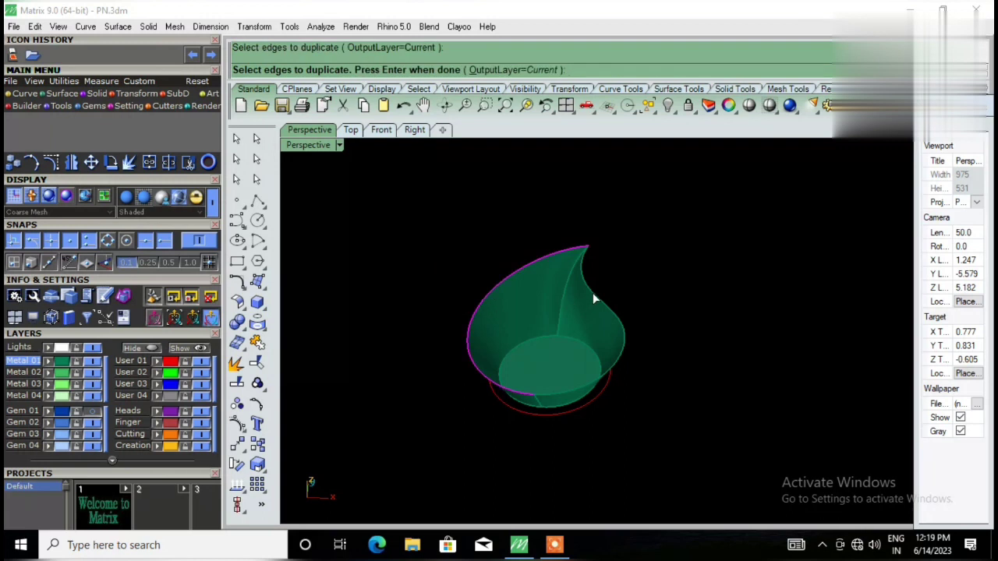
left_click(593, 296)
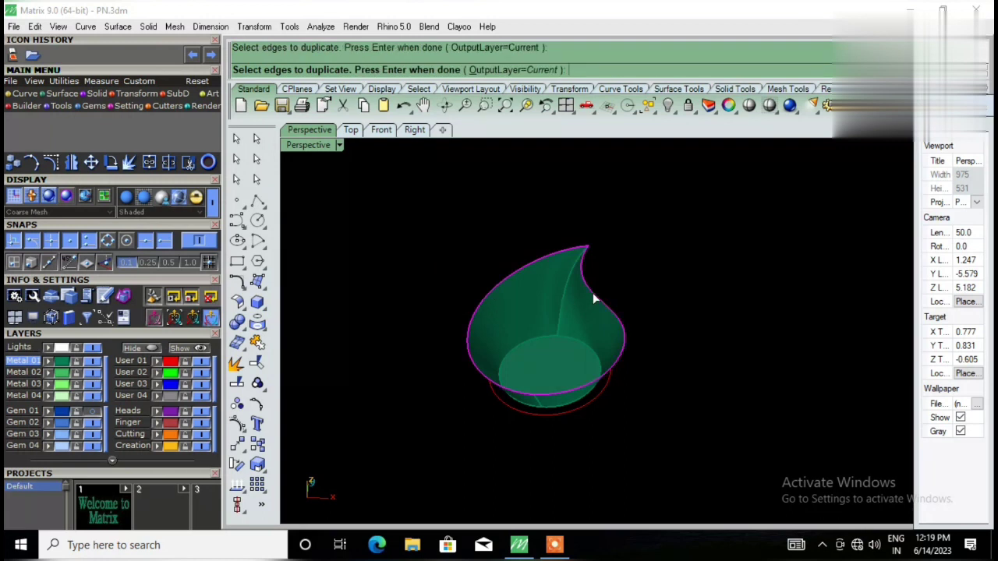
key("Return")
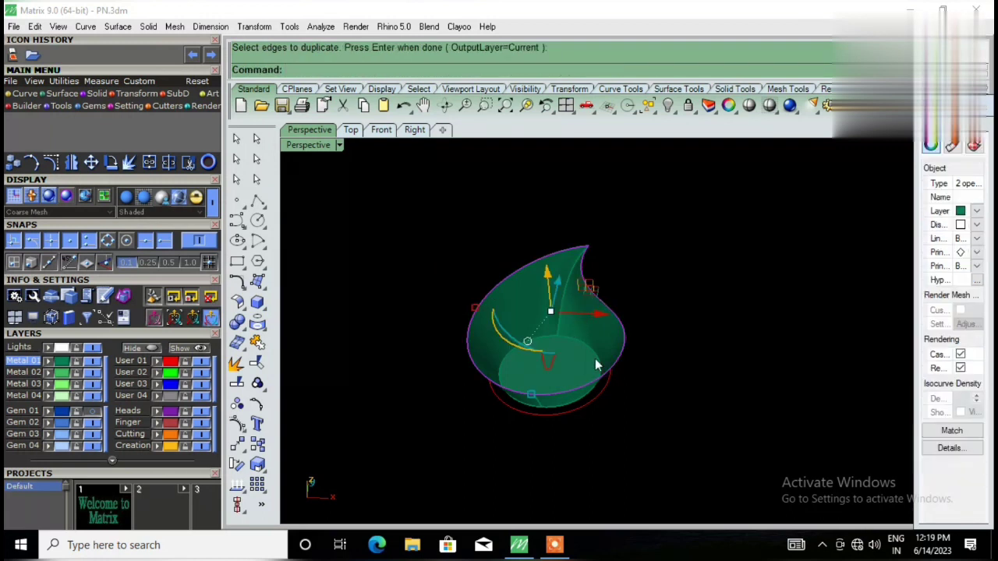
right_click_drag(595, 359, 531, 301)
scroll(543, 293, "up", 2)
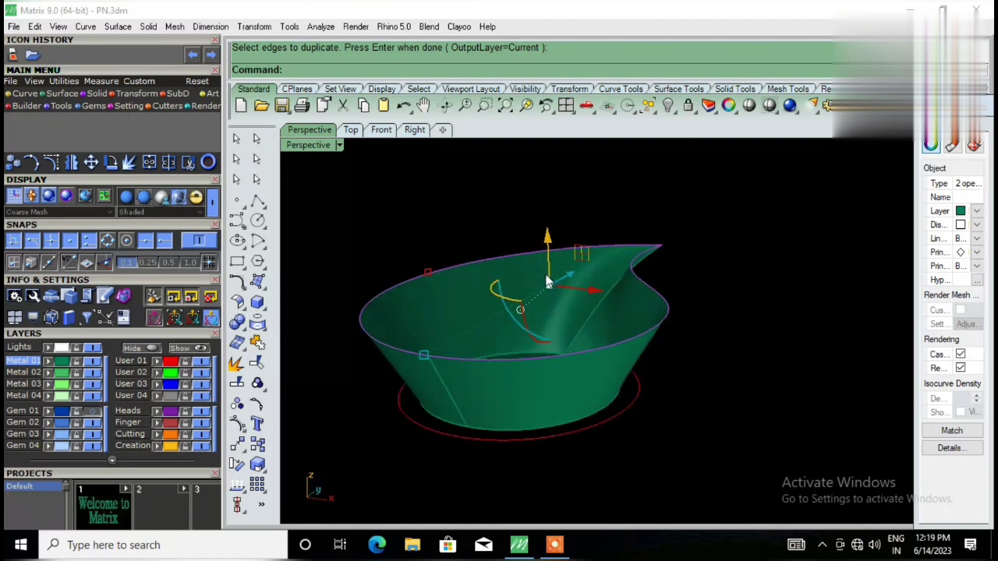
scroll(530, 287, "up", 1)
scroll(519, 312, "up", 1)
right_click_drag(518, 312, 517, 320)
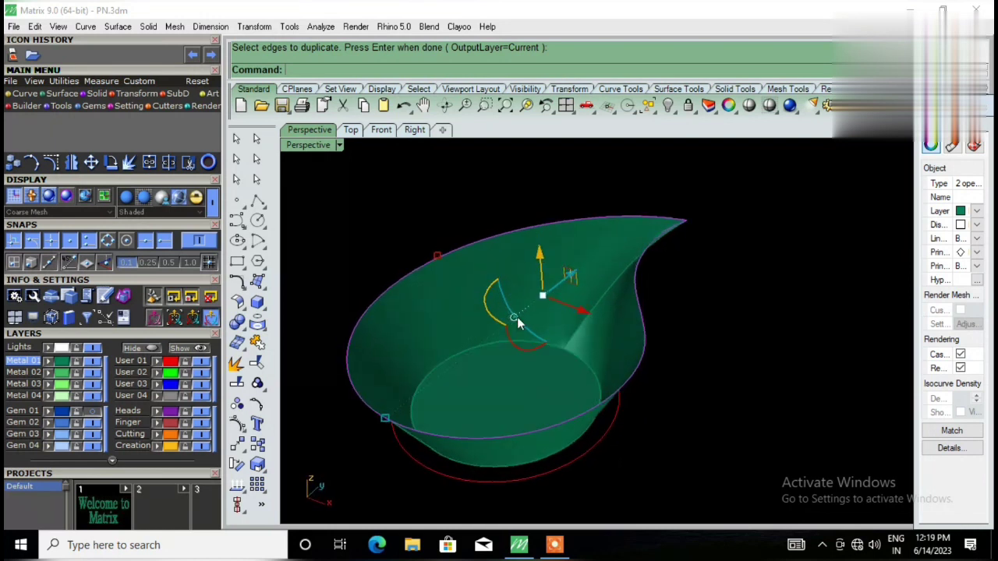
right_click_drag(578, 364, 570, 361)
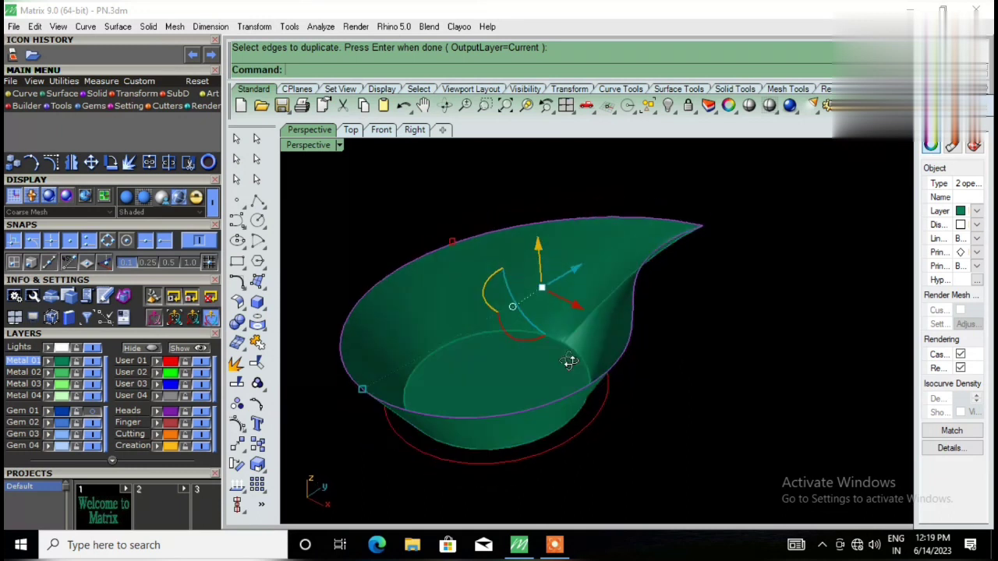
key("Return")
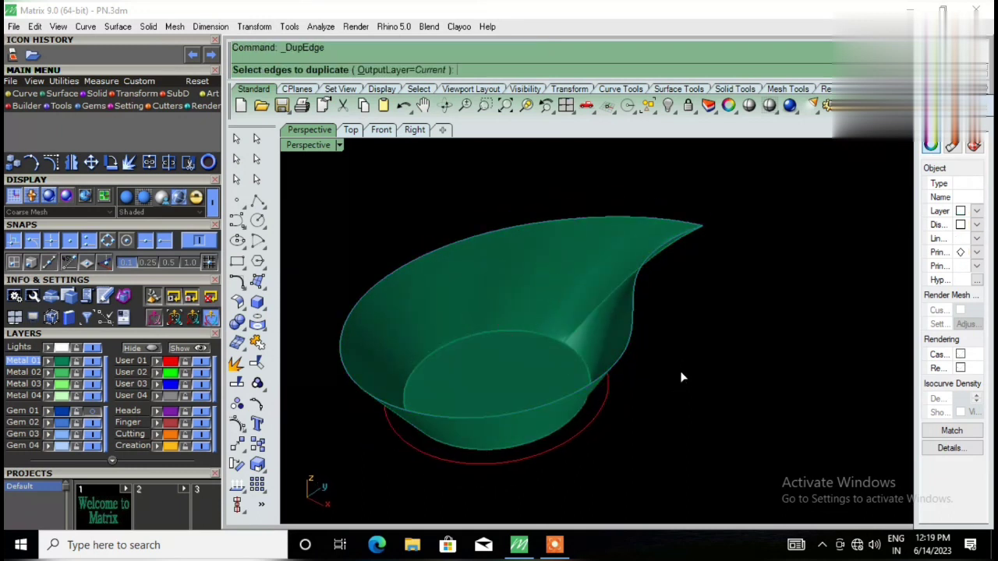
left_click(628, 349)
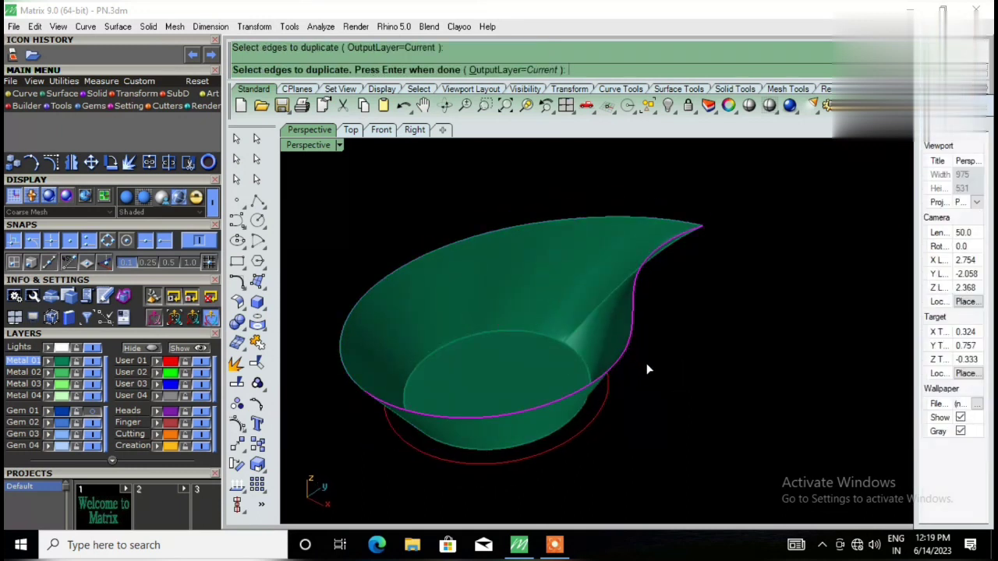
key("Return")
left_click(621, 361)
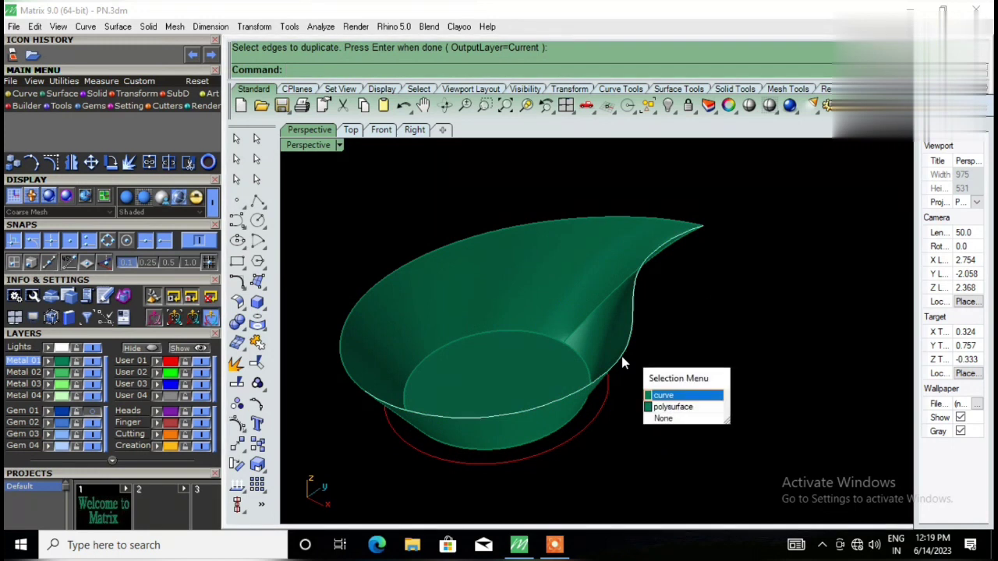
key("Delete")
left_click(344, 372)
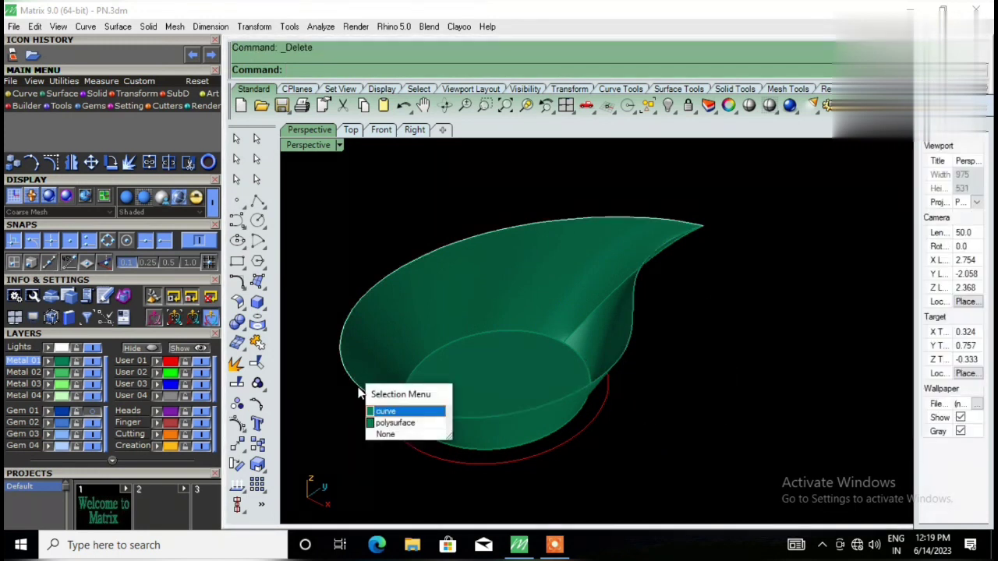
left_click(382, 411)
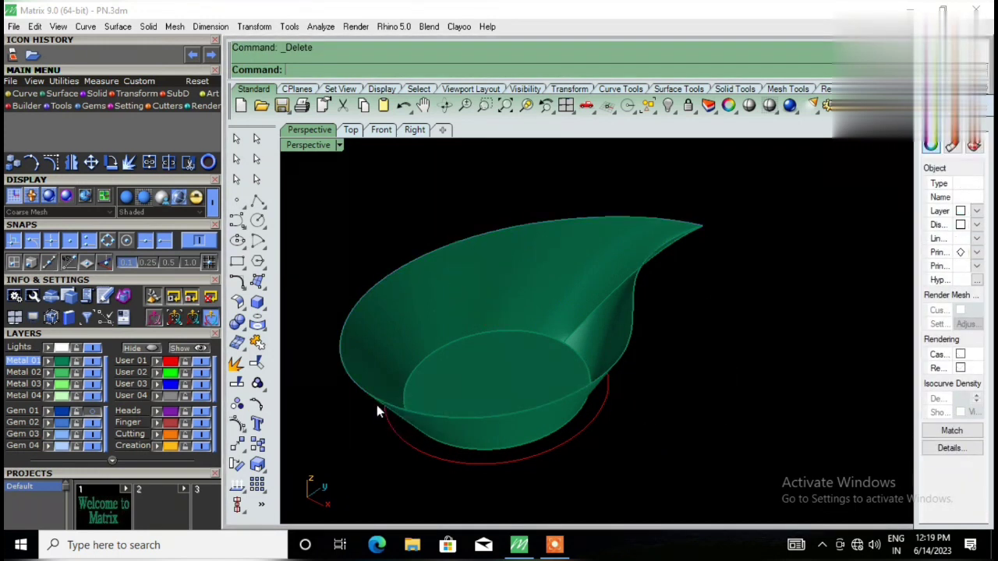
Step: Duplicate both top rim edges and join them into one closed rim curve
left_click(258, 324)
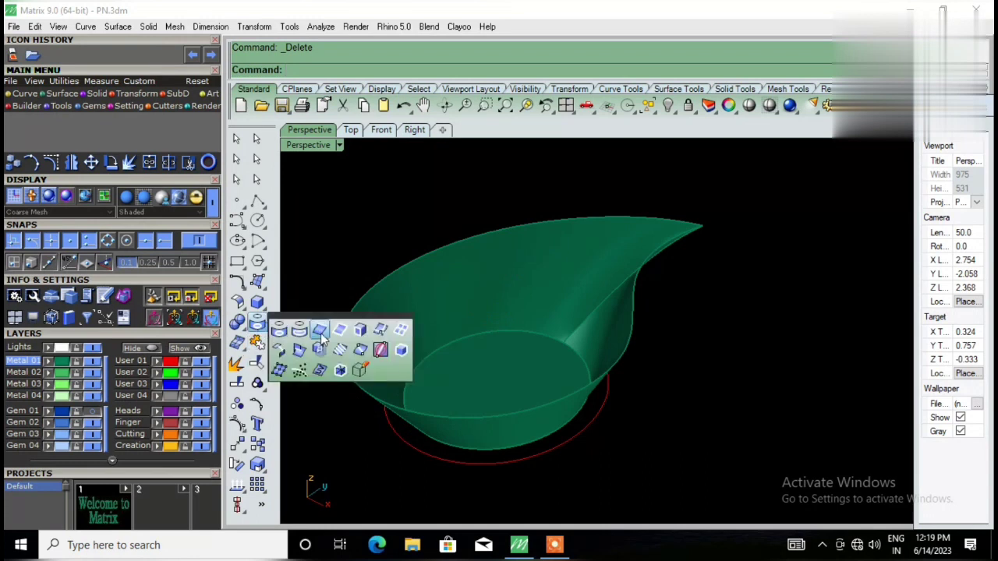
left_click(319, 331)
left_click(352, 311)
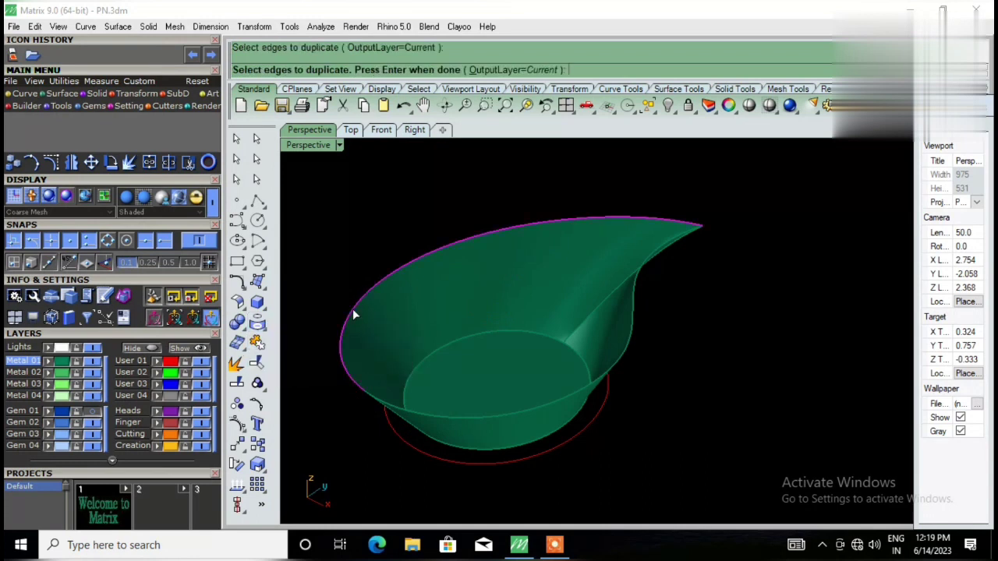
left_click(407, 415)
key("Return")
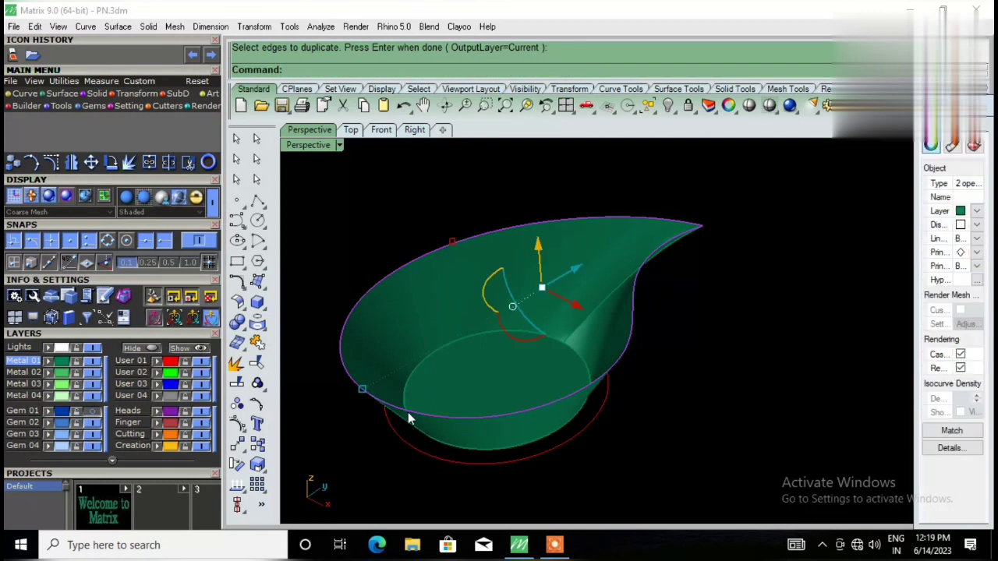
key("ctrl+j")
key("Escape")
Step: Copy the closed rim curve to the clipboard
right_click_drag(598, 456, 594, 390)
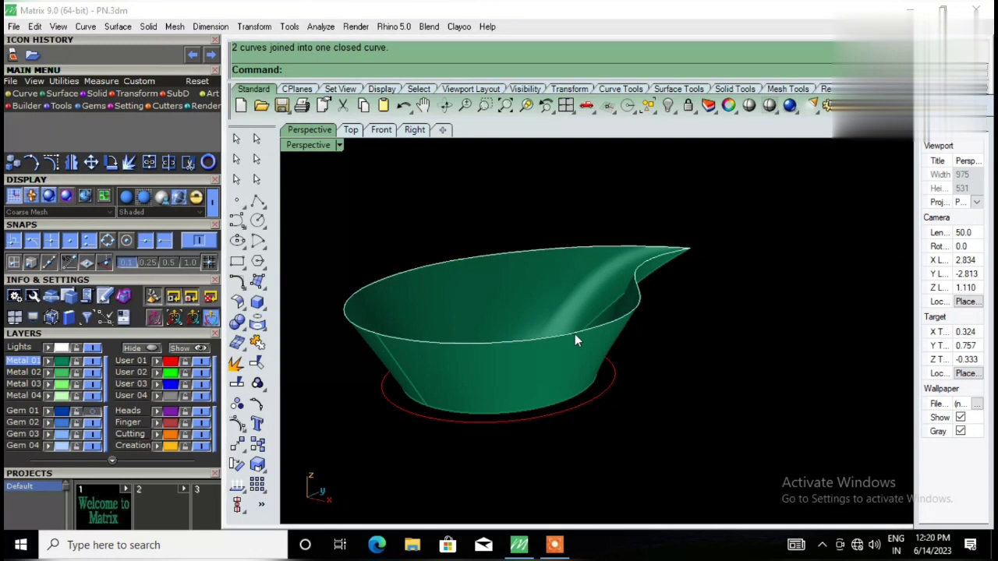
left_click(591, 347)
left_click(612, 380)
key("ctrl+c")
Step: Paste the rim curve and move it down 1.2 along Z, replacing an initial 1.4 move
key("ctrl+v")
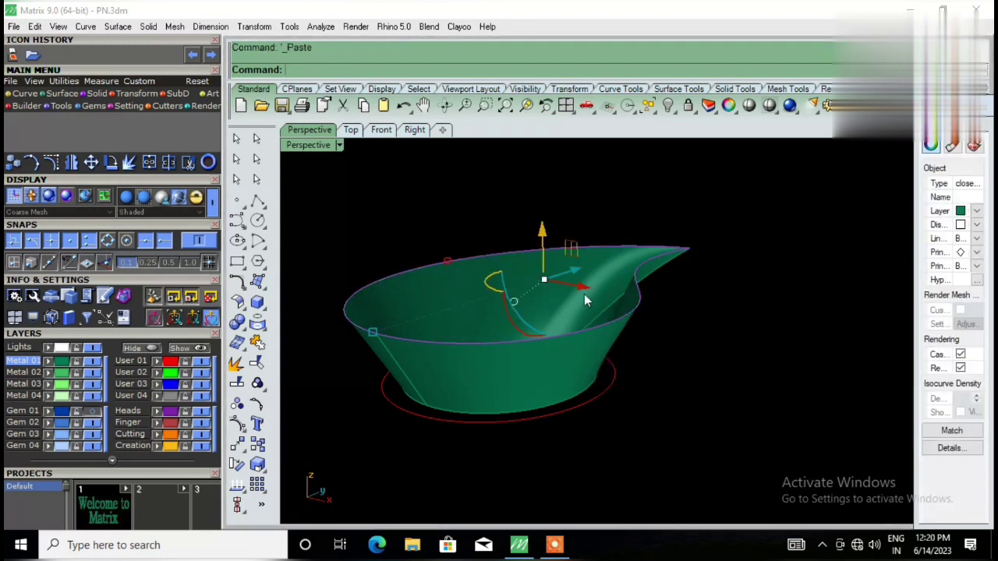
left_click(542, 227)
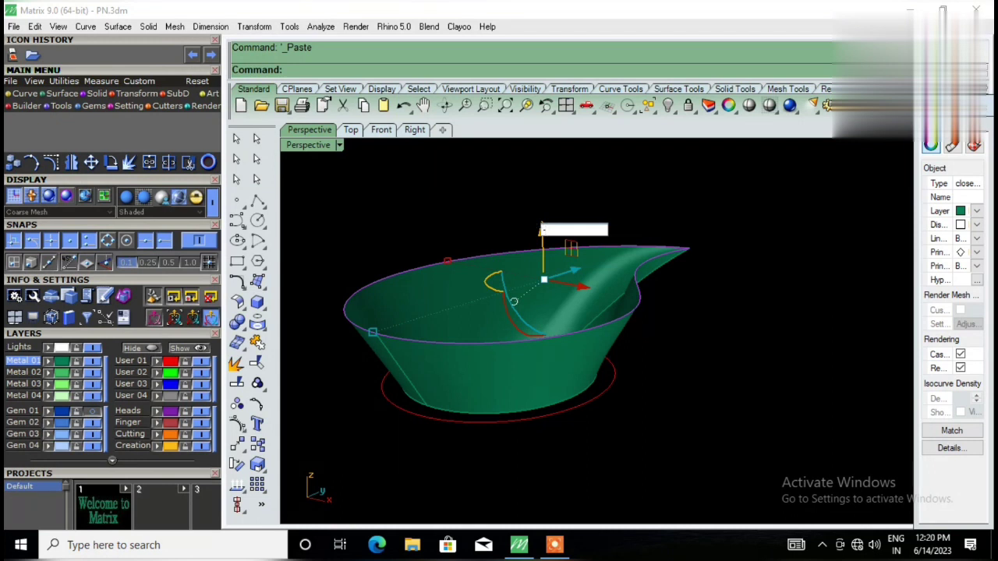
type("-1.4")
key("Return")
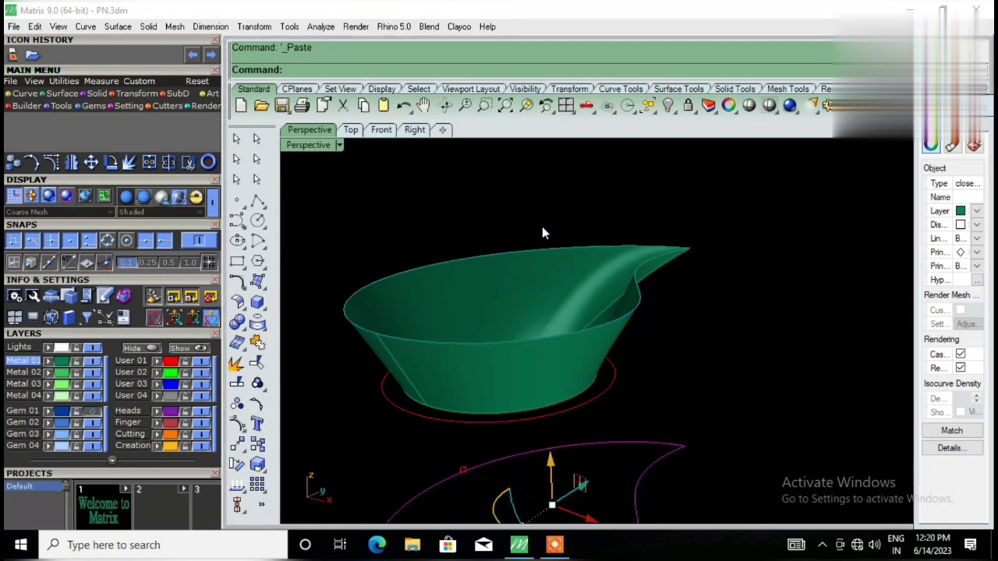
scroll(657, 297, "down", 3)
left_click(705, 314)
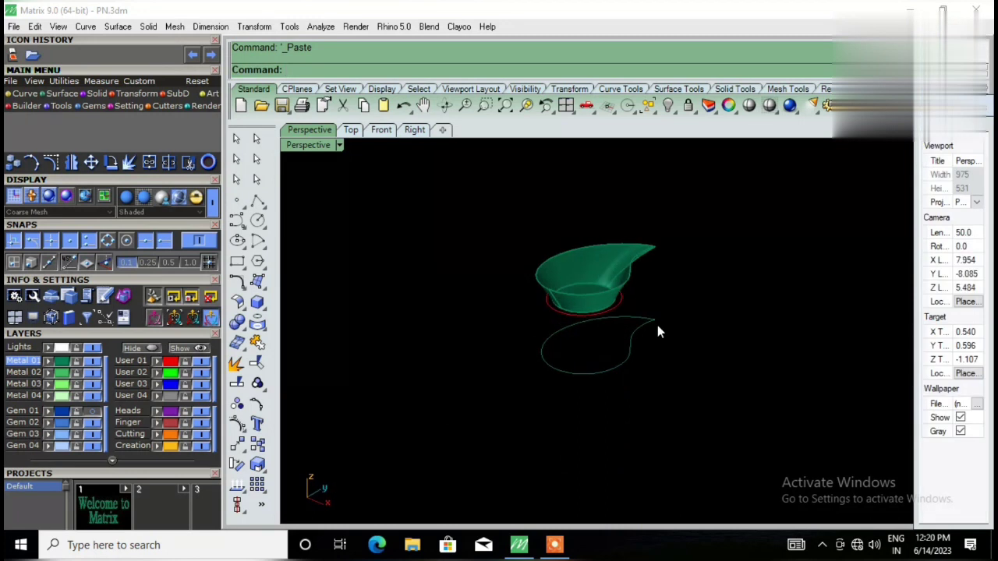
key("ctrl+z")
left_click(597, 221)
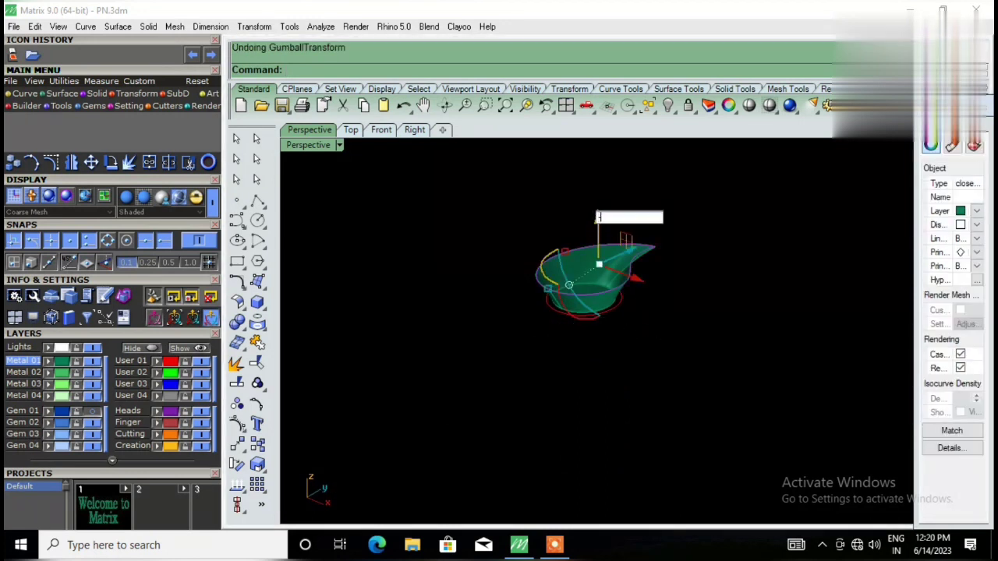
type("-1.2")
key("Return")
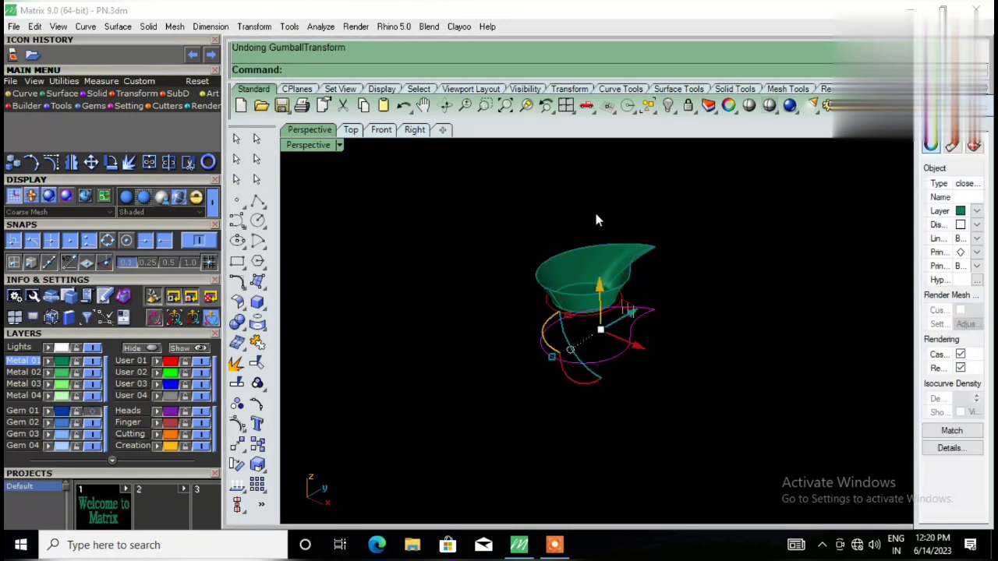
left_click(594, 210)
Step: Select the bowl's teardrop rim curve rather than the surface
mouse_move(606, 376)
right_mouse_down()
mouse_move(601, 286)
mouse_move(593, 363)
mouse_move(576, 308)
right_mouse_up()
scroll(553, 297, "up", 3)
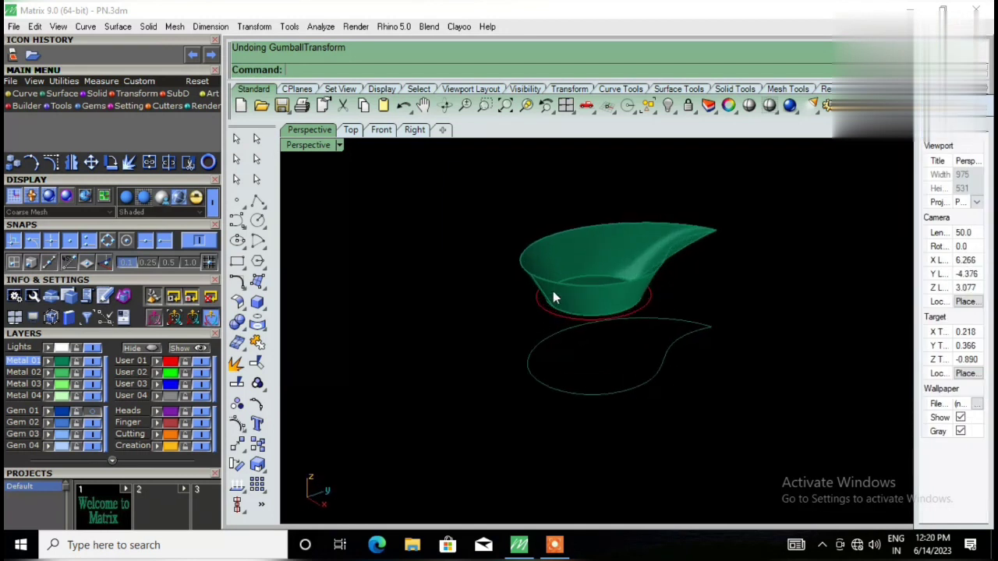
left_click(720, 226)
mouse_move(733, 229)
right_mouse_down()
mouse_move(678, 231)
mouse_move(653, 281)
right_mouse_up()
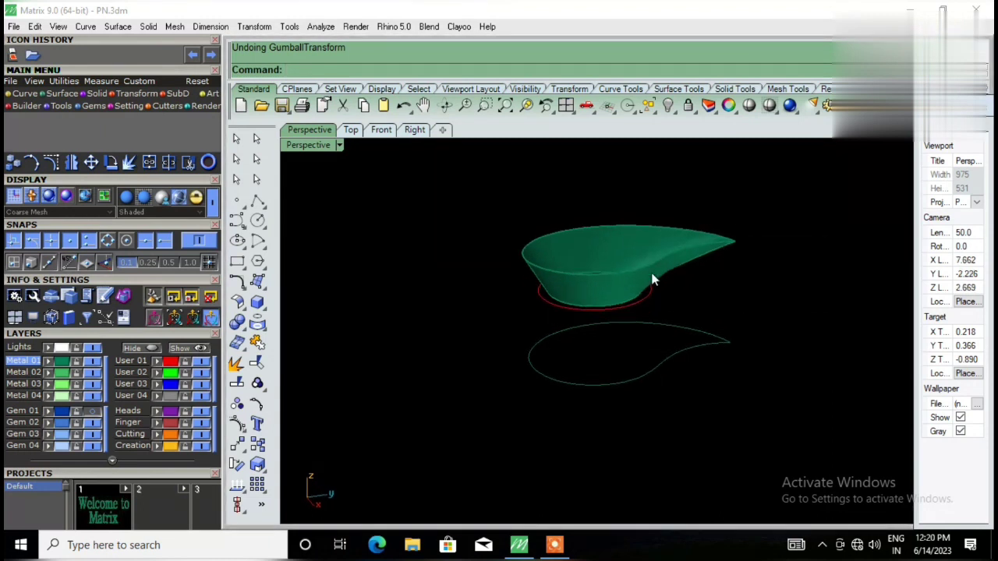
left_click(632, 274)
left_click(680, 311)
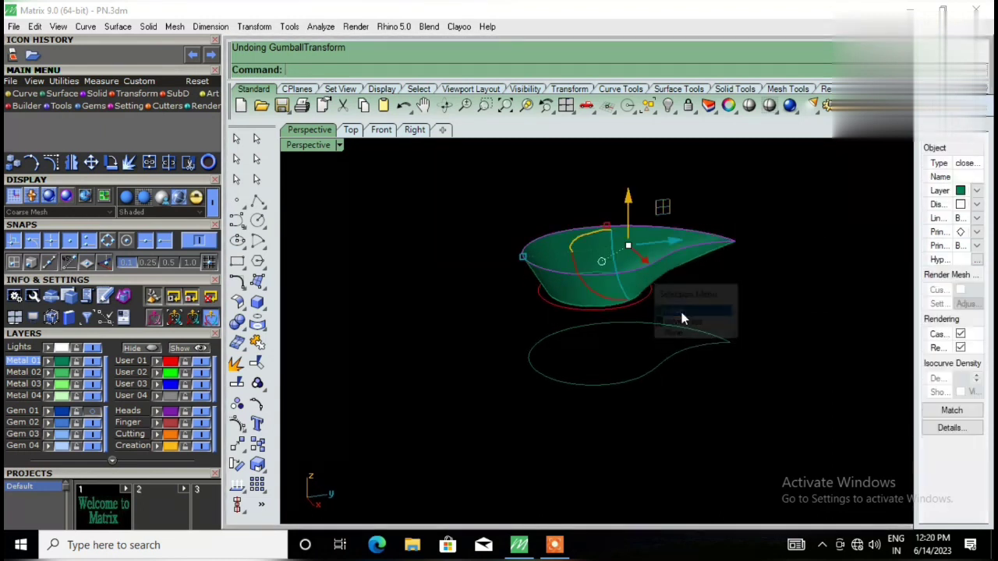
Step: Draw two vertical lines from the rim's tip and rounded end to the lower teardrop curve
type("l")
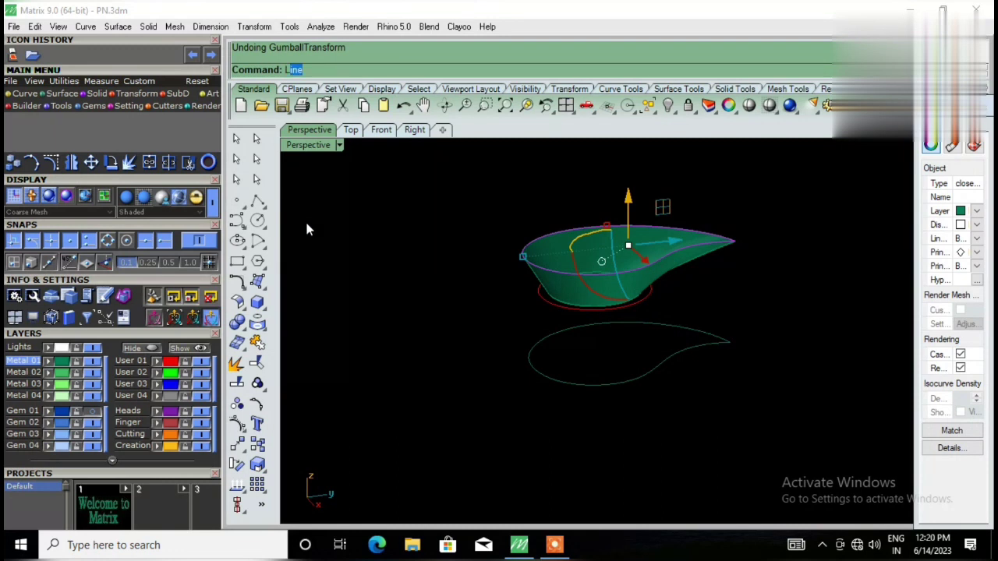
key("Return")
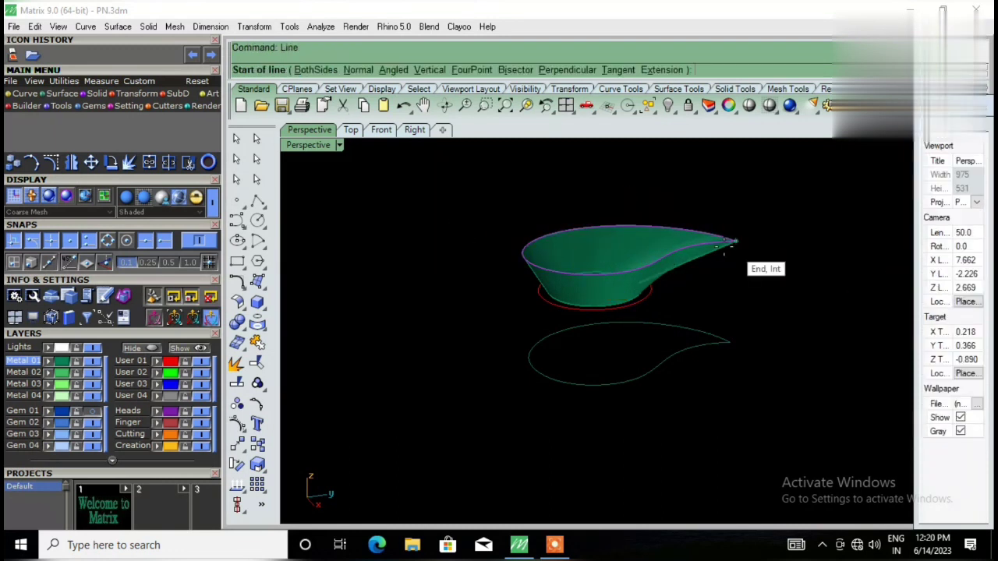
left_click(733, 242)
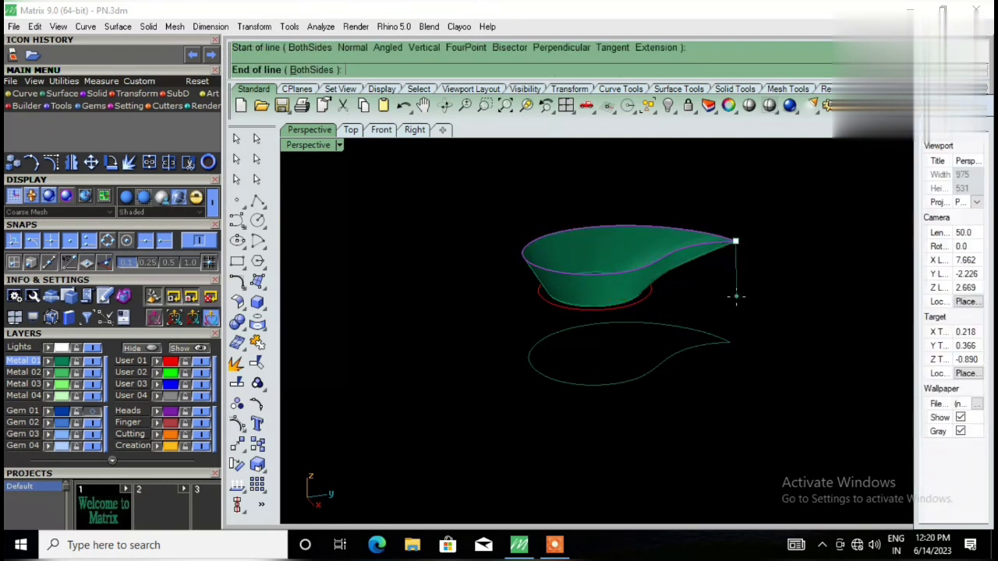
left_click(730, 342)
right_click_drag(677, 310, 737, 350)
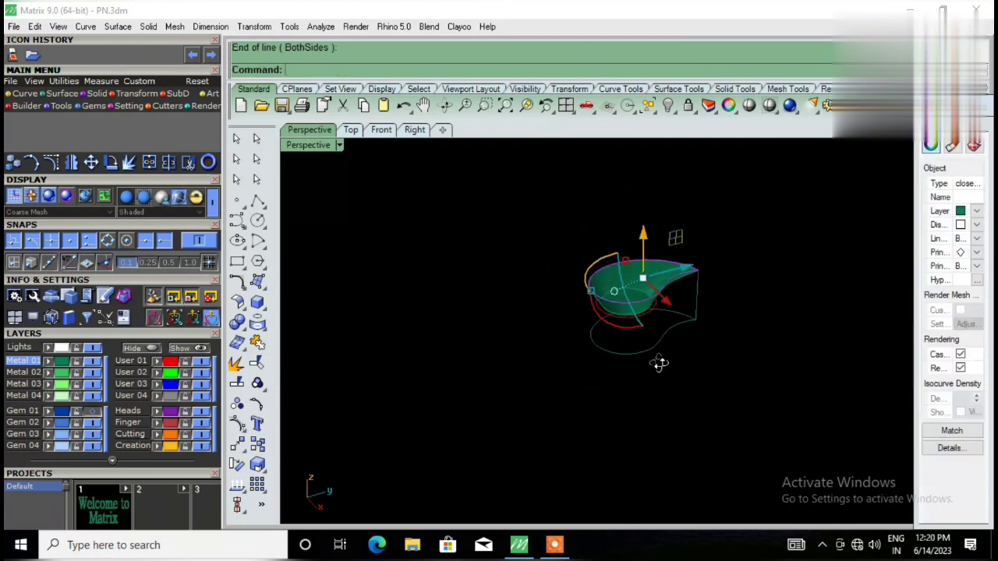
key("Return")
scroll(624, 327, "up", 3)
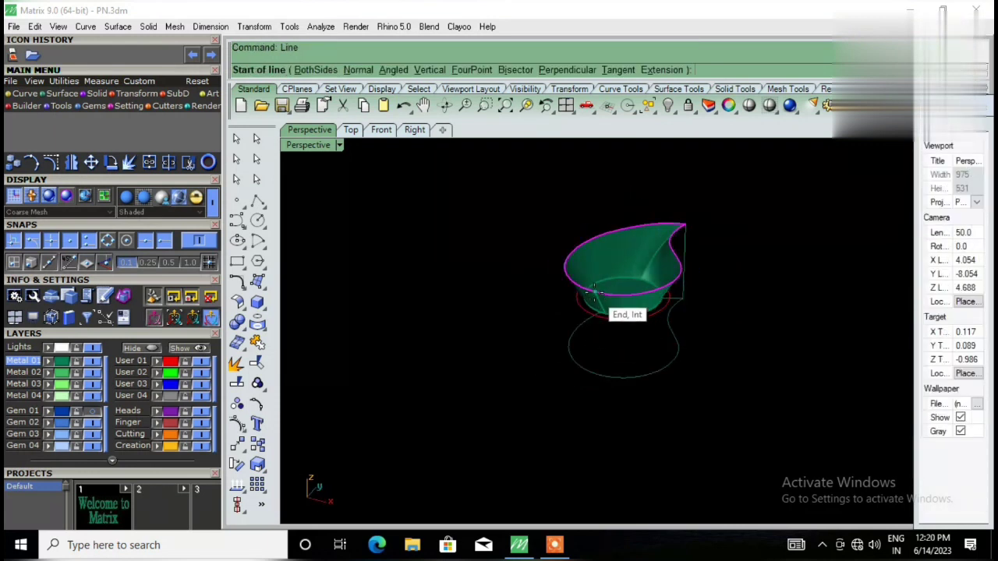
left_click(595, 292)
left_click(600, 382)
mouse_move(600, 381)
right_mouse_down()
mouse_move(594, 354)
mouse_move(570, 339)
right_mouse_up()
key("Escape")
Step: Select the rim curve and the lower teardrop curve as sweep rails
mouse_move(580, 294)
right_mouse_down()
mouse_move(672, 364)
mouse_move(670, 325)
right_mouse_up()
scroll(633, 290, "up", 5)
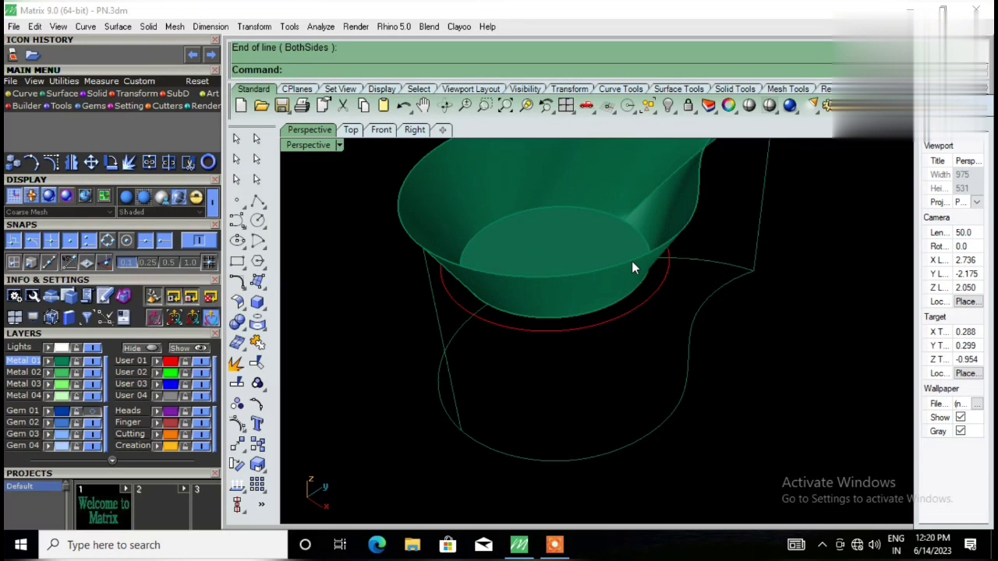
left_click(628, 261)
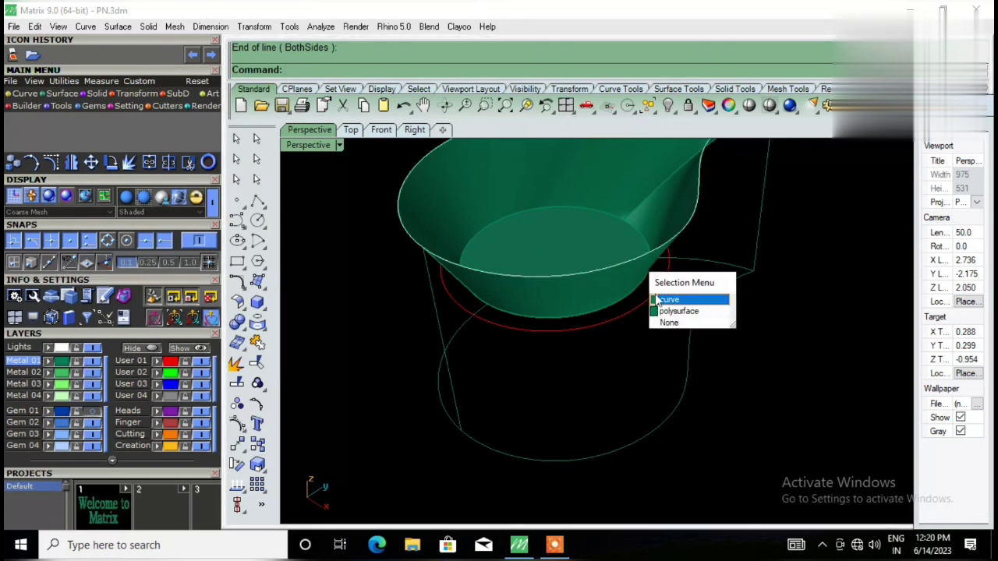
left_click(668, 299)
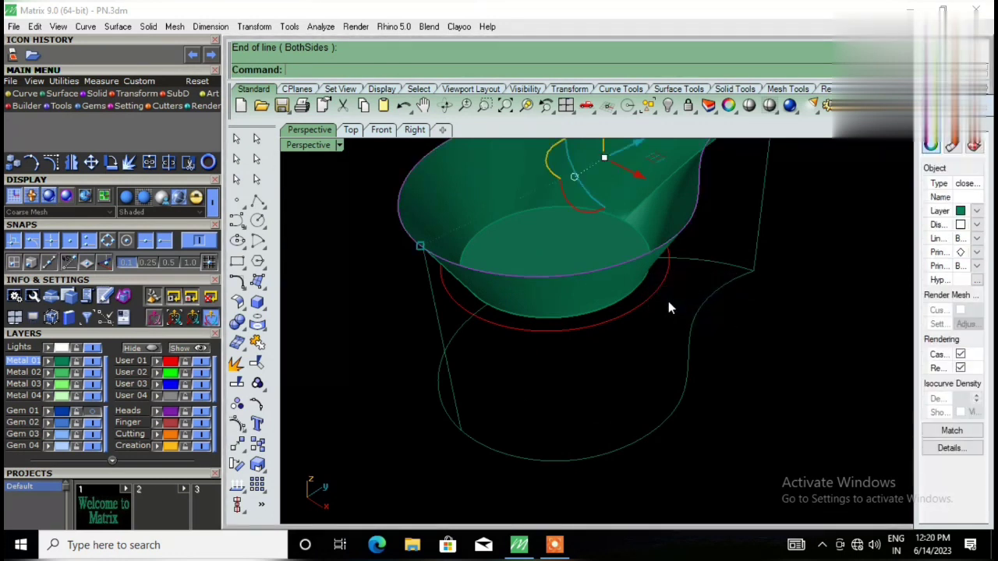
left_click(687, 374)
scroll(690, 362, "down", 5)
right_click_drag(623, 377, 586, 353)
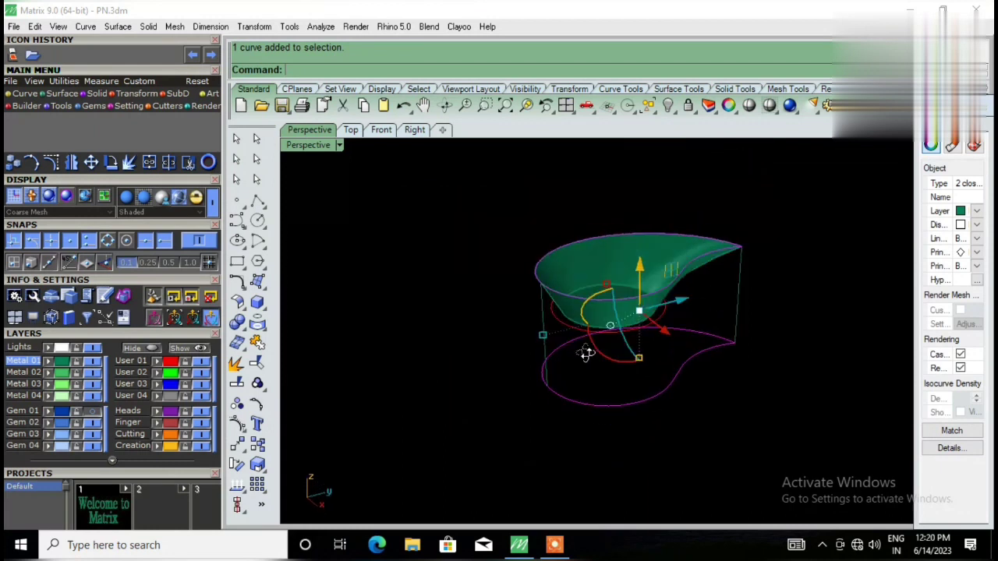
Step: Sweep2 along the rim and lower curves with the vertical line as cross section
type("sweep2")
key("Return")
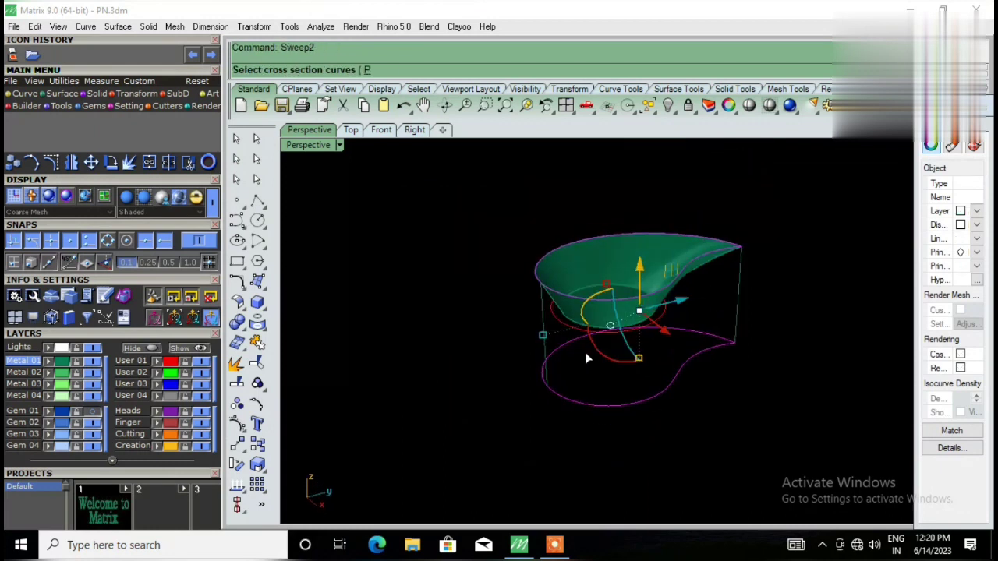
left_click(544, 333)
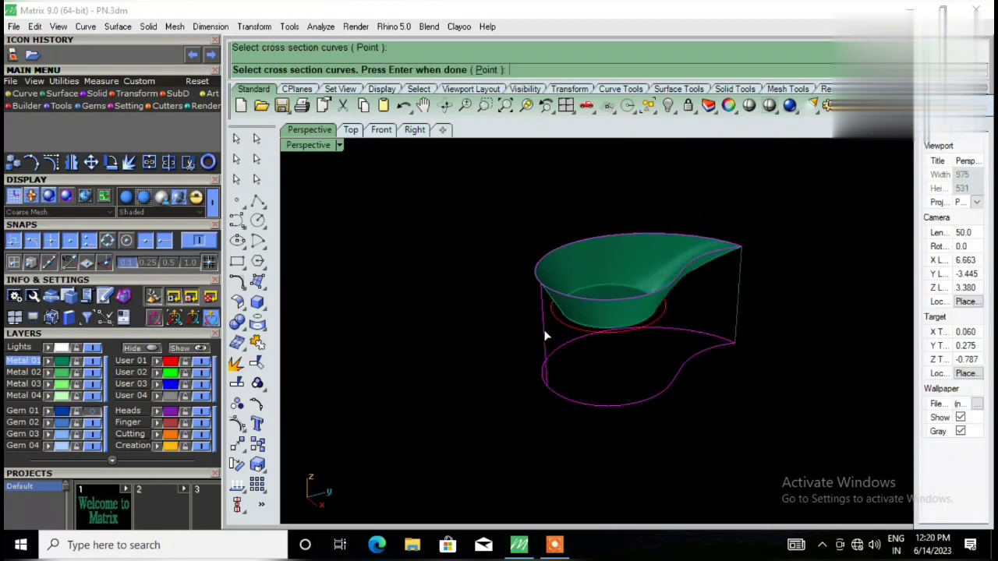
key("Return")
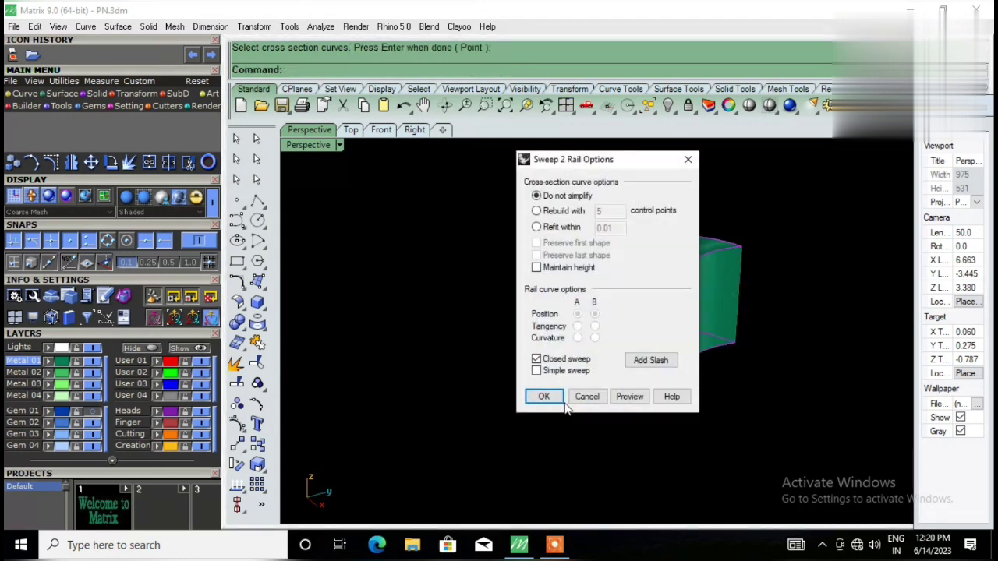
left_click(544, 397)
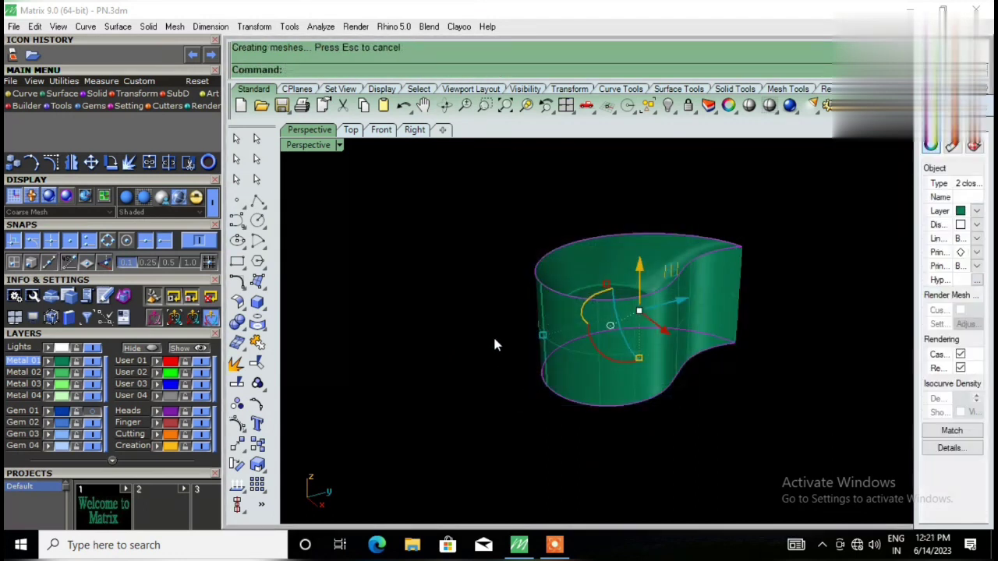
right_click_drag(451, 288, 751, 225)
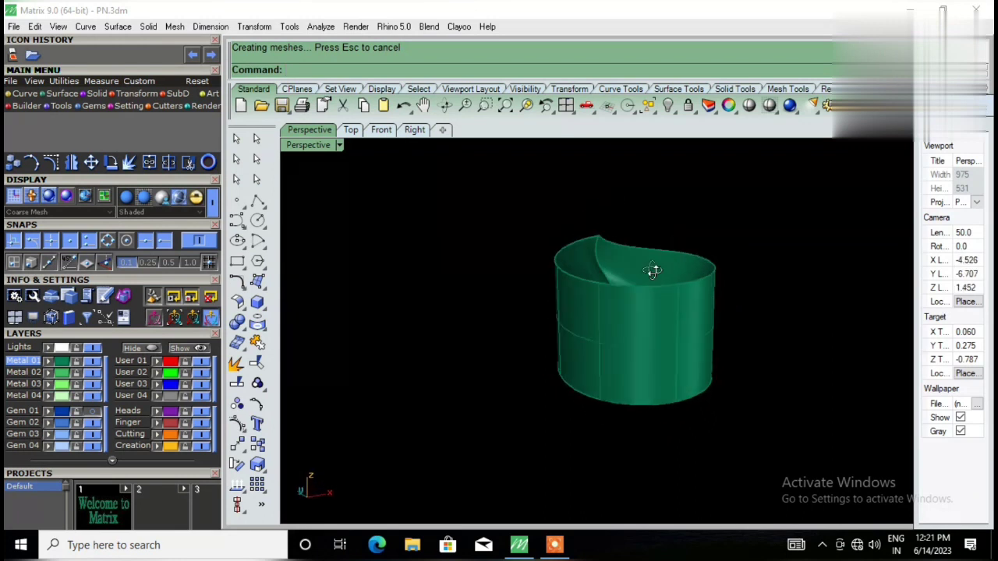
left_click_drag(751, 222, 492, 449)
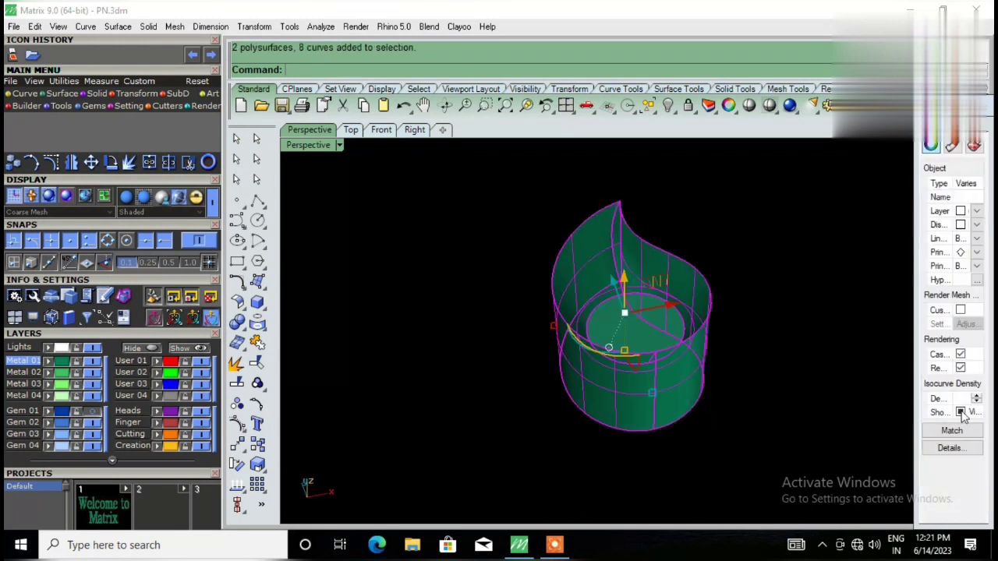
left_click(829, 373)
right_click_drag(628, 391, 661, 373)
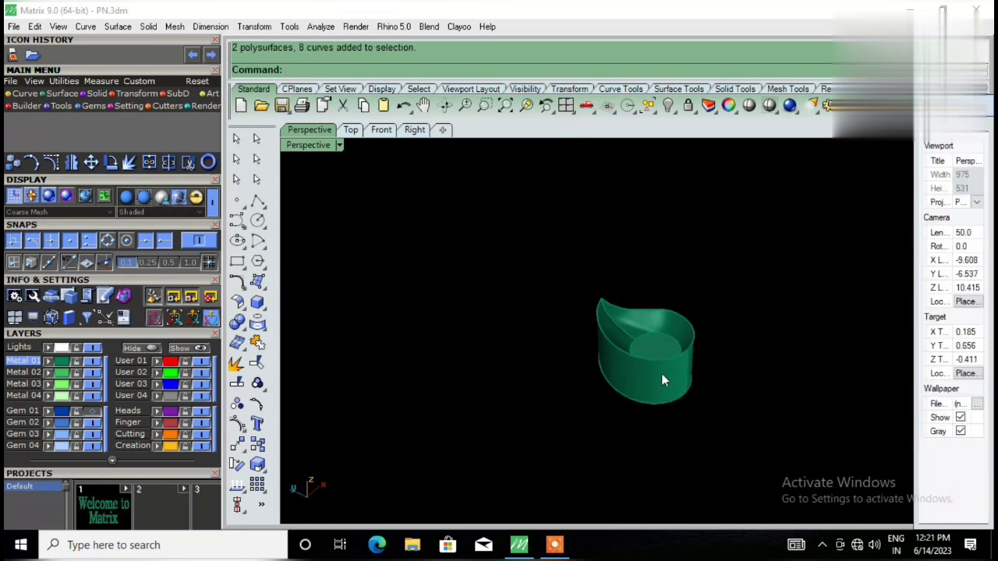
Step: Window-select the teardrop wall and bowl and join them into one polysurface
scroll(632, 296, "up", 2)
mouse_move(579, 311)
right_mouse_down()
mouse_move(463, 317)
mouse_move(492, 346)
mouse_move(506, 281)
mouse_move(467, 352)
right_mouse_up()
scroll(517, 341, "down", 2)
left_click_drag(672, 216, 482, 460)
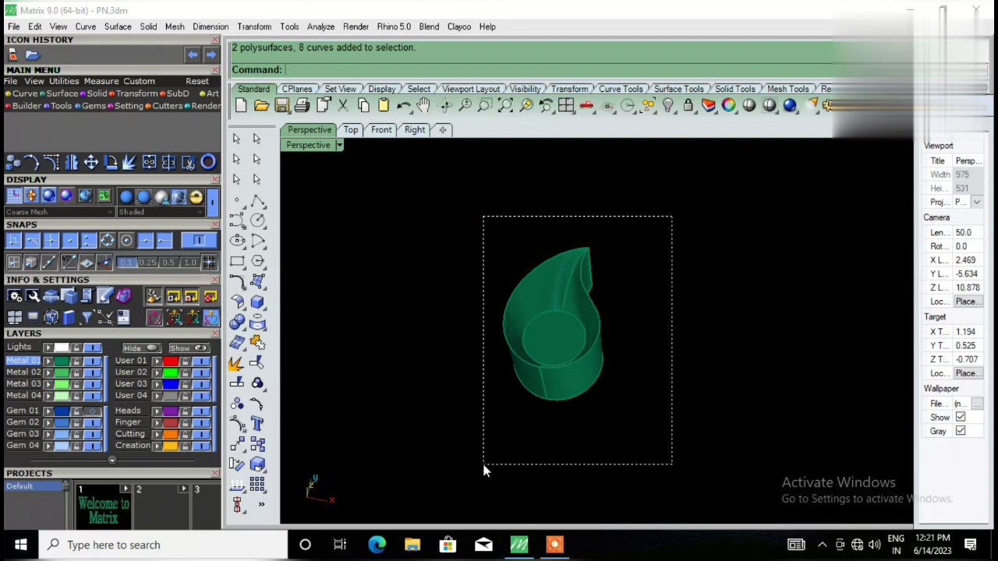
type("j")
key("Return")
Step: Delete the leftover closed teardrop curve overlapping the wall's rim
left_click(681, 396)
right_click_drag(687, 386, 636, 391)
mouse_move(692, 244)
right_mouse_down()
mouse_move(710, 143)
mouse_move(682, 147)
mouse_move(634, 328)
mouse_move(607, 363)
mouse_move(610, 169)
mouse_move(600, 403)
mouse_move(604, 330)
mouse_move(568, 283)
right_mouse_up()
left_click(526, 250)
left_click(650, 304)
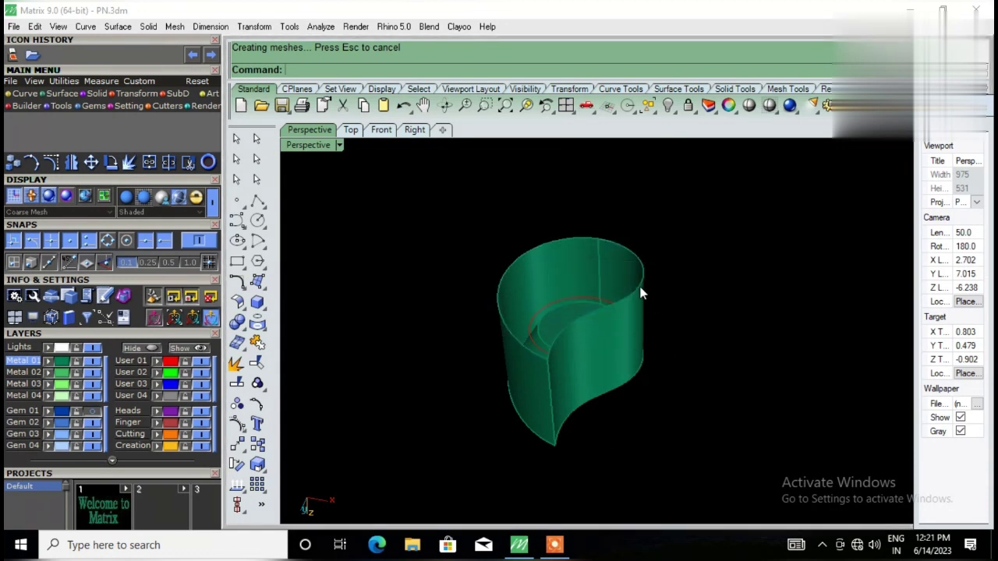
left_click(653, 309)
left_click(686, 337)
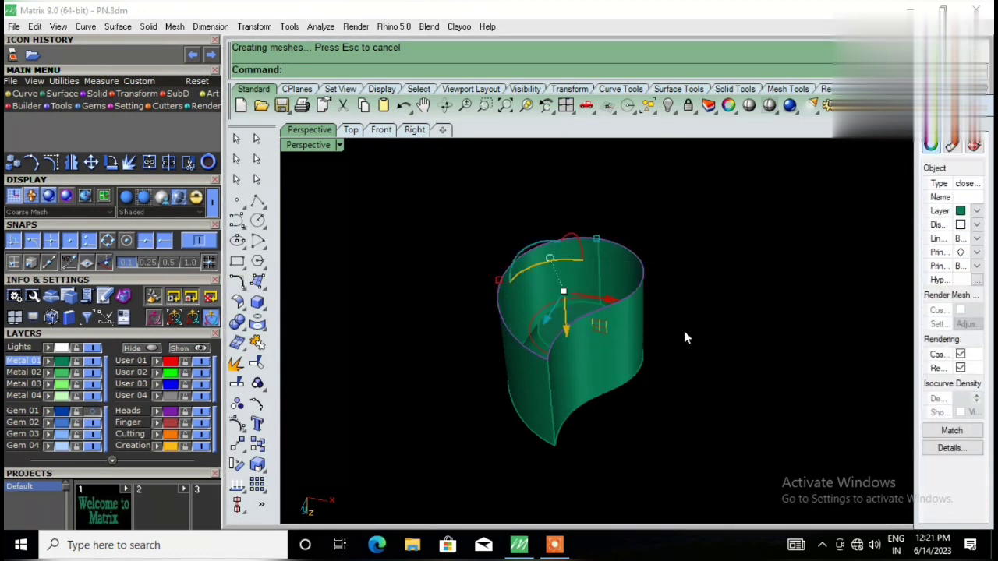
key("Escape")
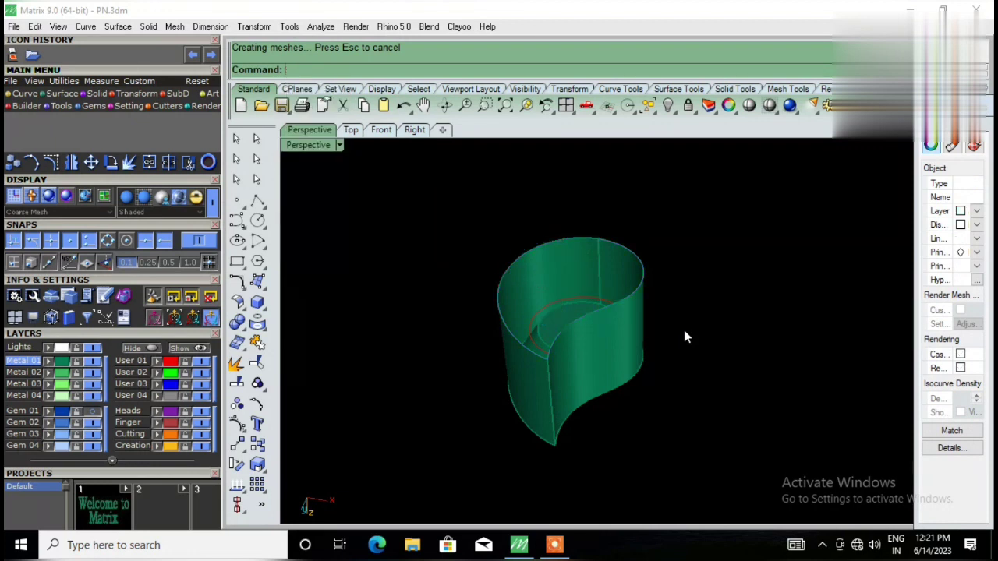
left_click(632, 294)
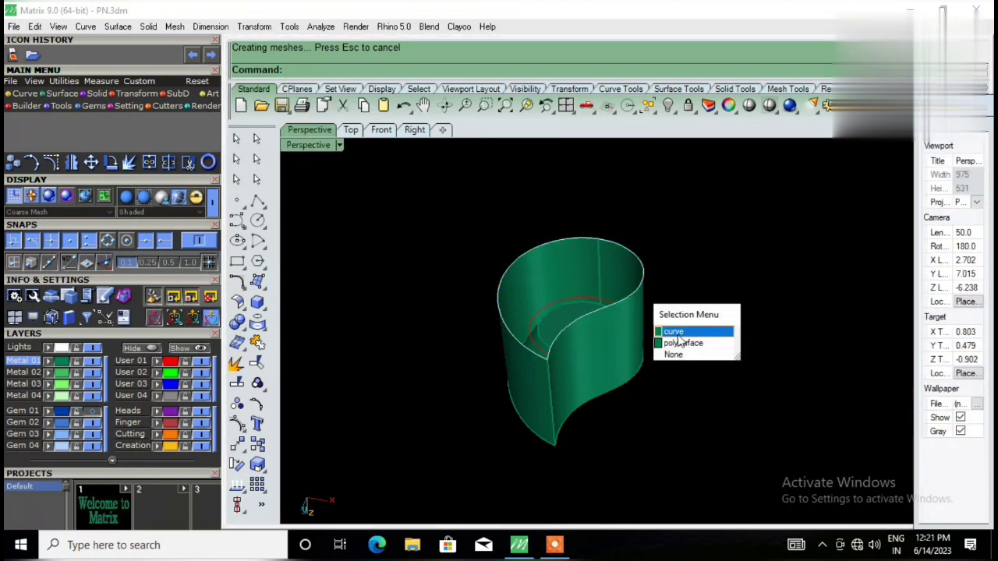
left_click(677, 336)
key("Delete")
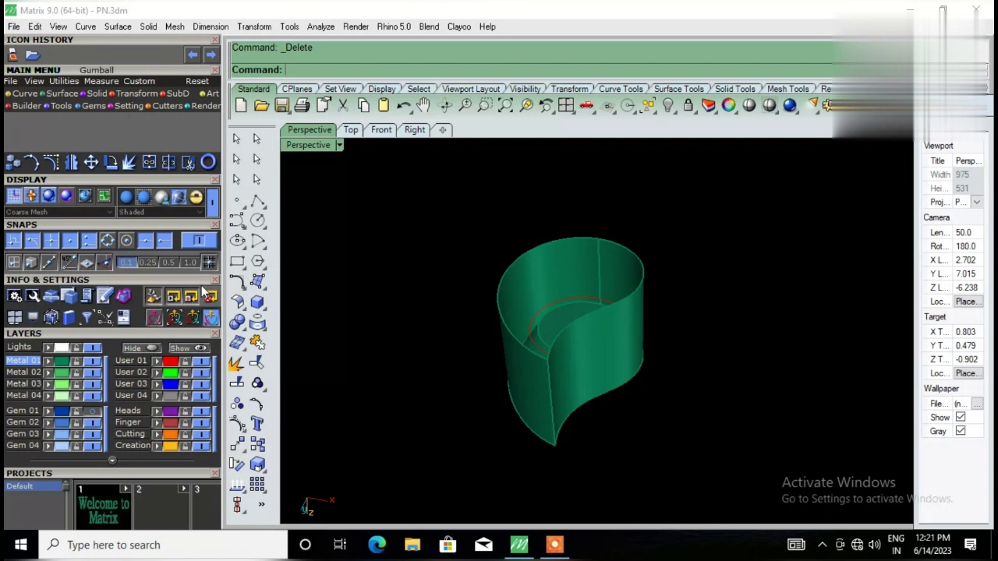
Step: Duplicate the two top edges as curves and join them into one closed curve
left_click(264, 331)
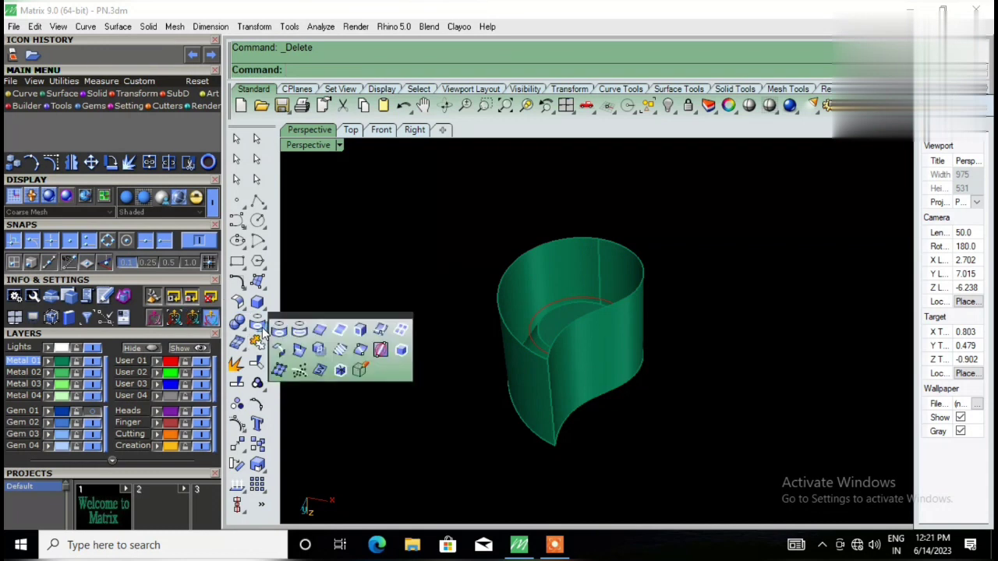
left_click(319, 331)
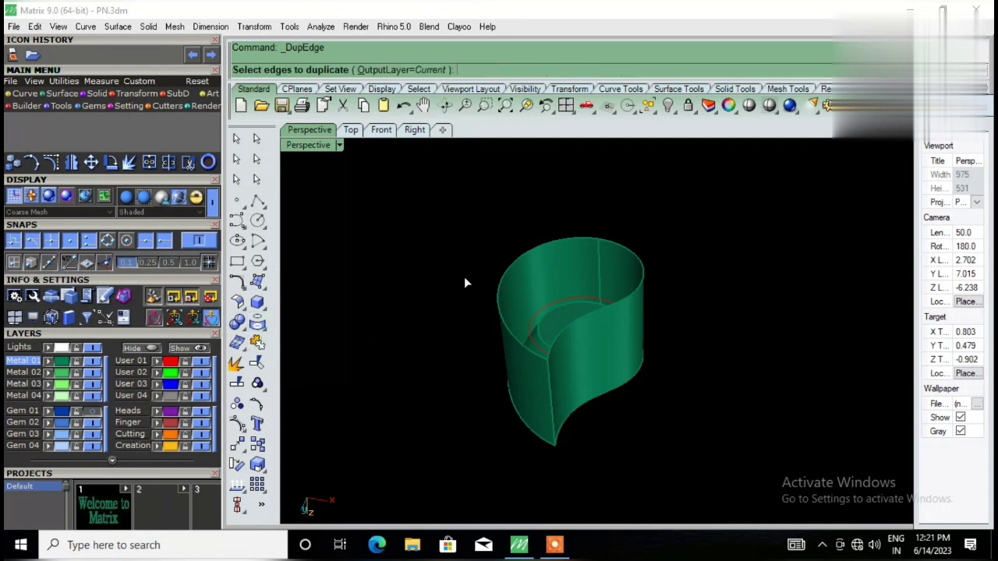
left_click(505, 278)
left_click(607, 301)
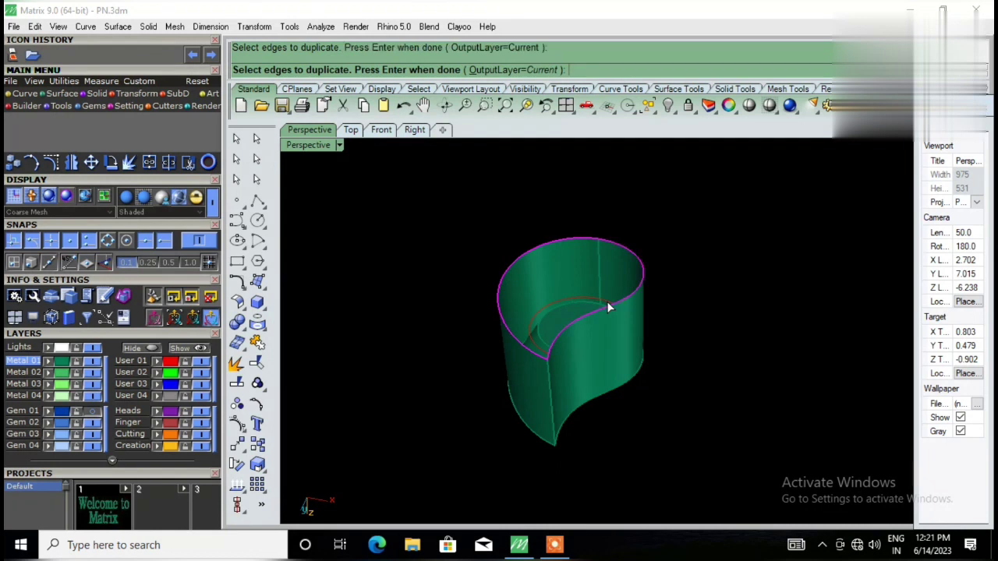
key("Return")
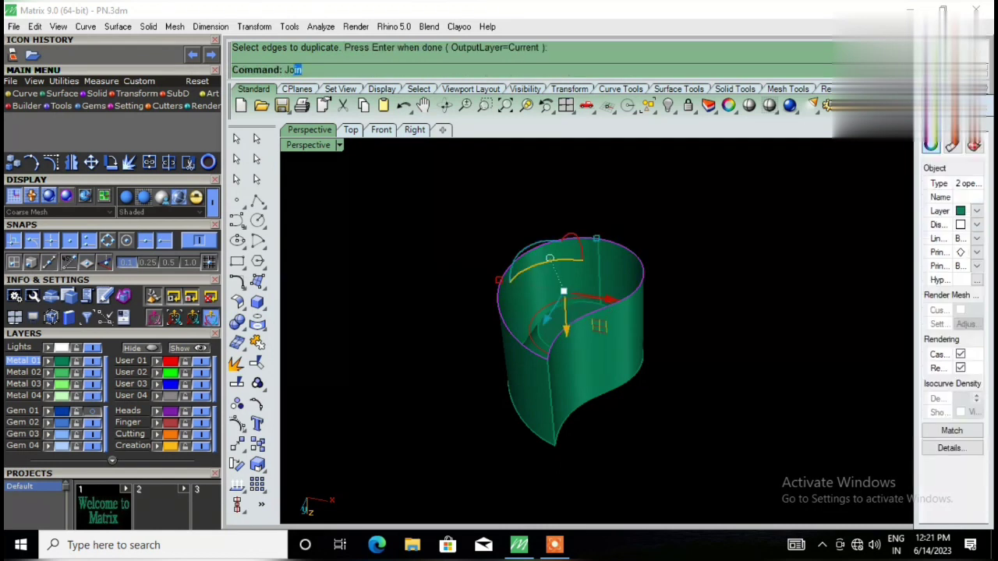
key("Return")
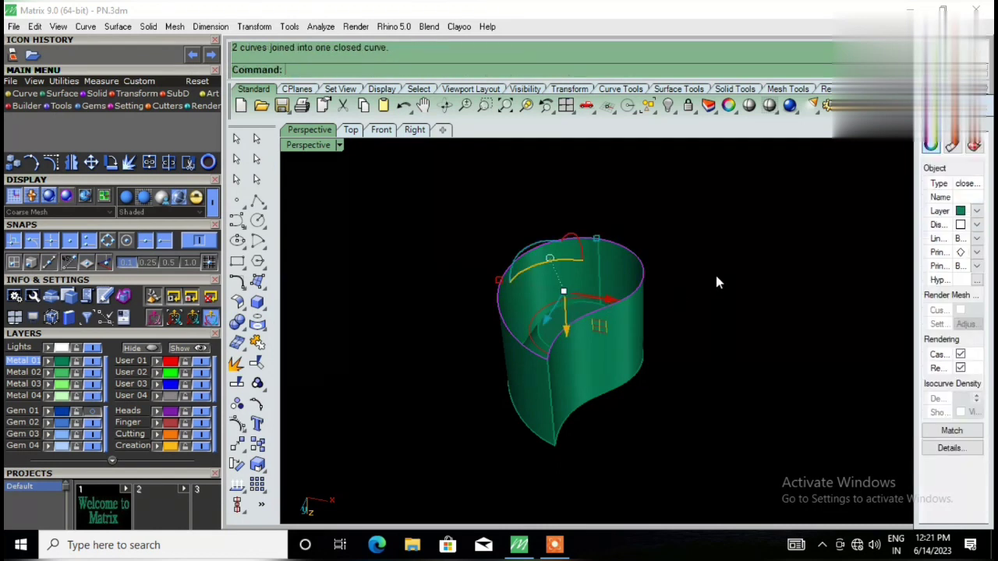
Step: Patch the closed top curve and join the cap to the walls as one solid
type("Patch")
key("Return")
key("Return")
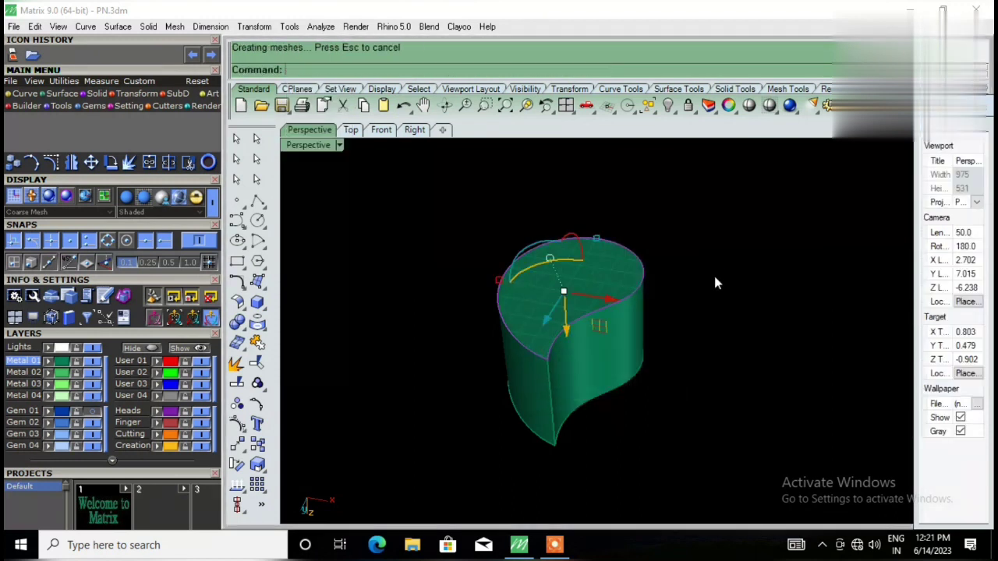
left_click(559, 287)
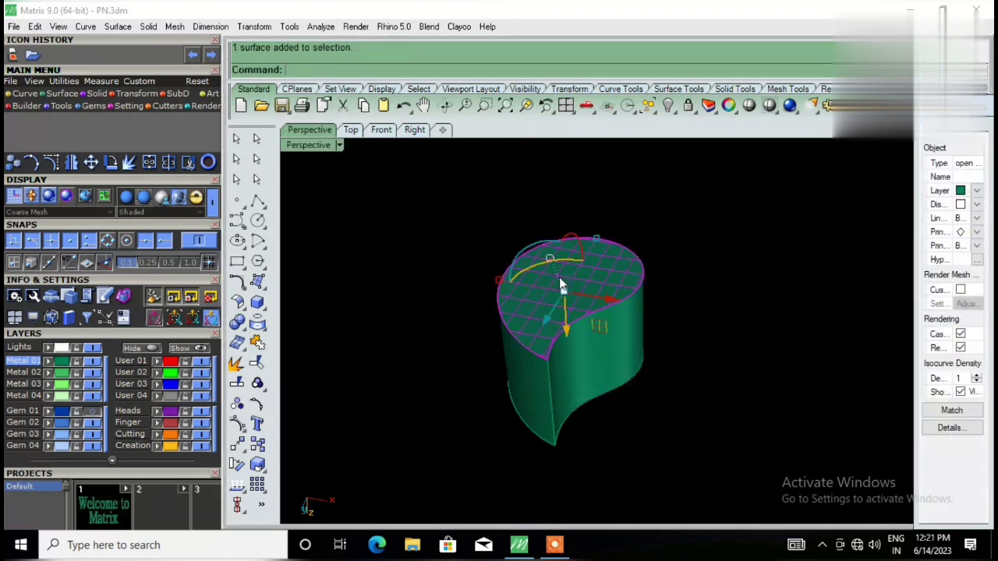
left_click(581, 366, "shift")
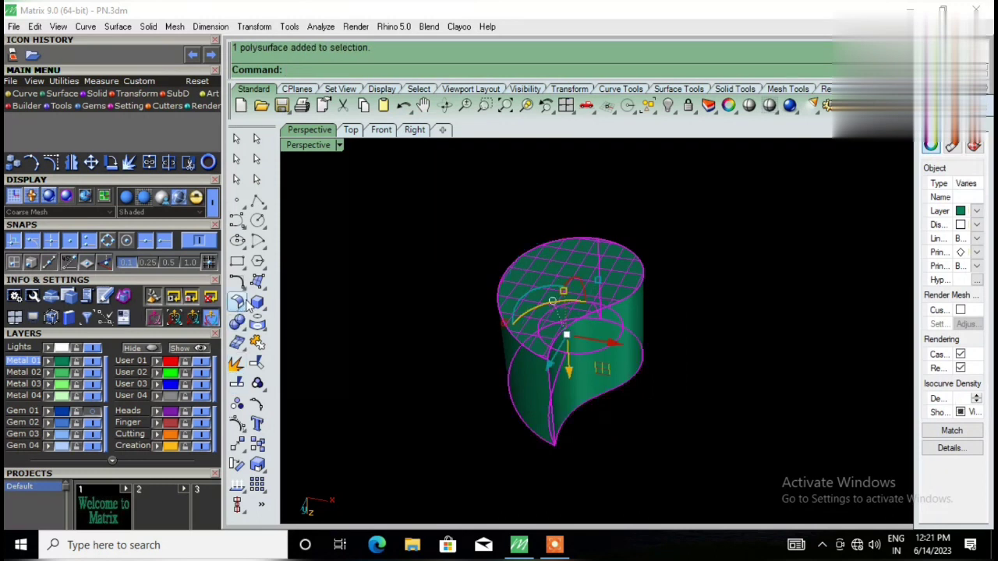
left_click(256, 343)
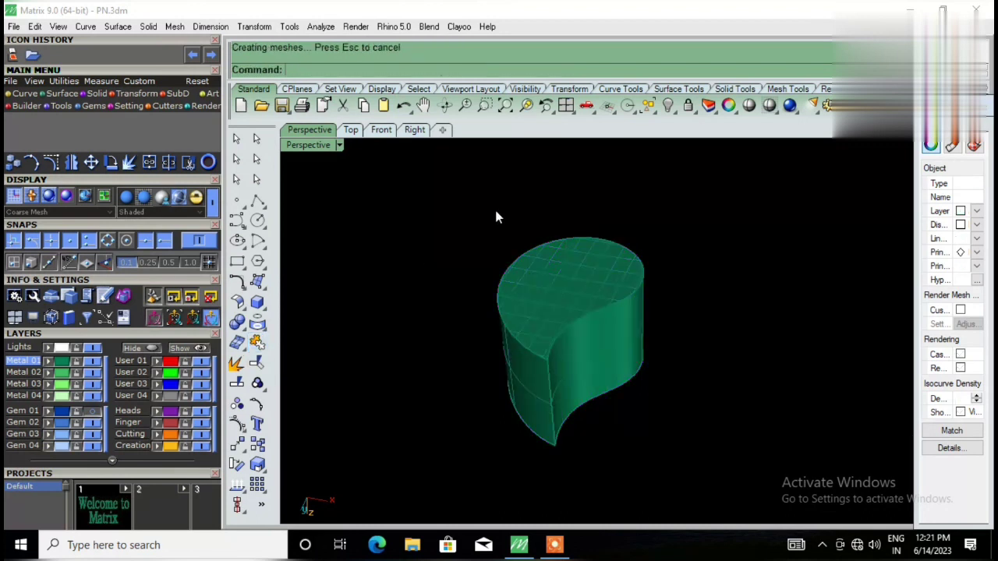
Step: Orbit and zoom around the joined teardrop solid to inspect its top face and sides
right_click_drag(494, 206, 512, 287)
left_click(511, 287)
right_click_drag(783, 333, 807, 307)
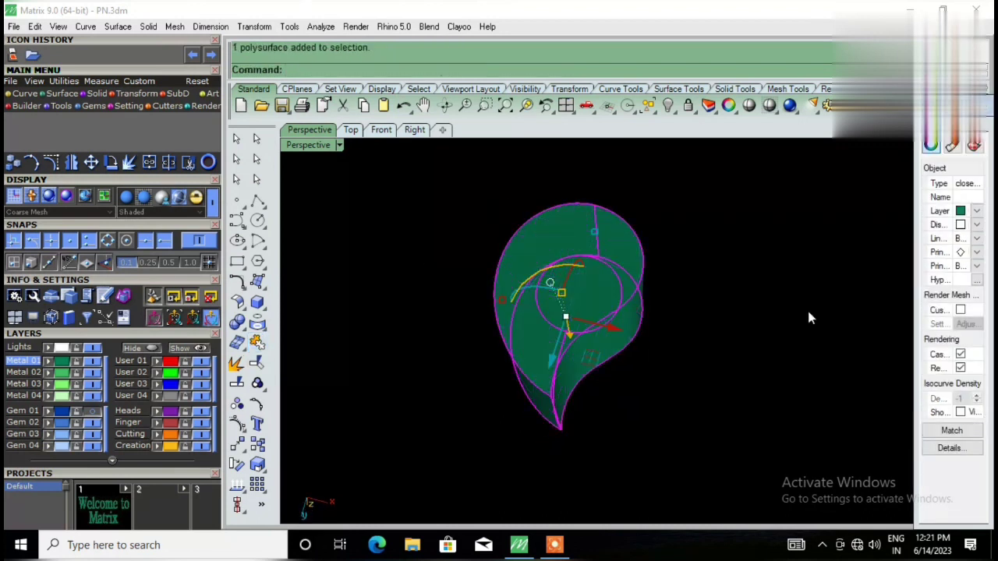
key("Escape")
right_click_drag(422, 238, 508, 421)
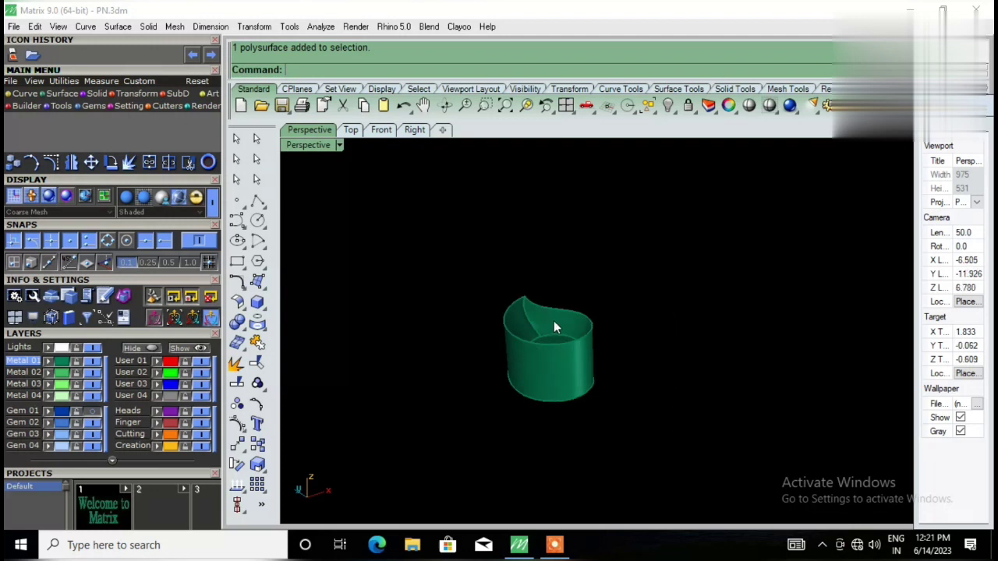
scroll(555, 377, "up", 3)
scroll(553, 380, "down", 3)
right_click_drag(553, 380, 583, 314)
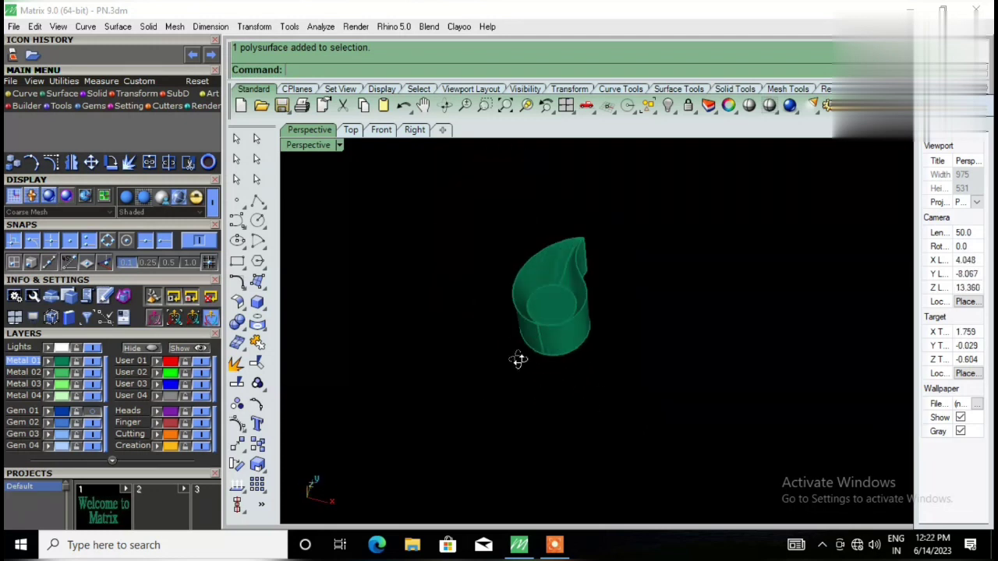
scroll(561, 335, "up", 2)
scroll(548, 350, "up", 2)
Step: Run Show Edges on the teardrop solid, confirming 10 edges with no naked or non-manifold edges
left_click(563, 343)
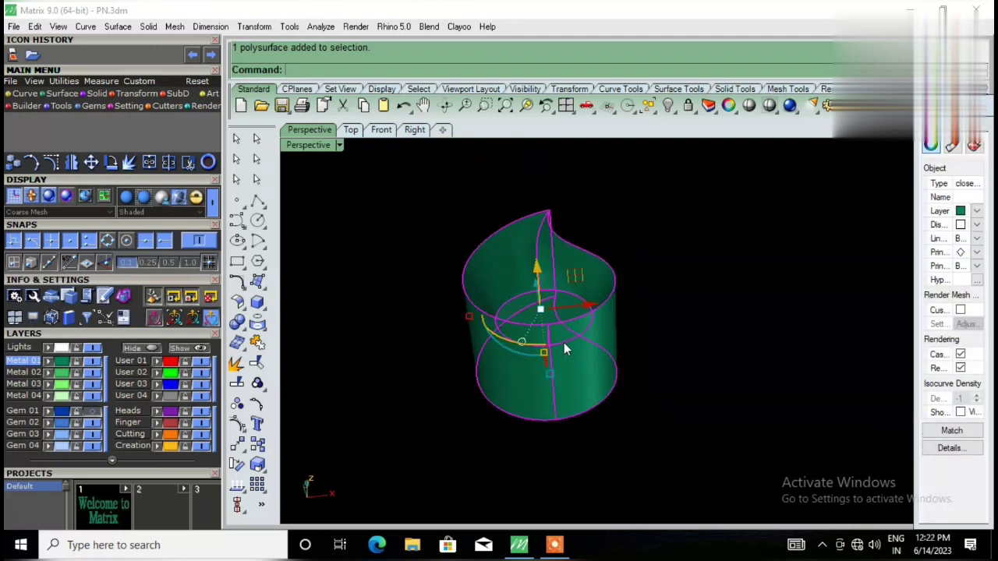
left_click(313, 27)
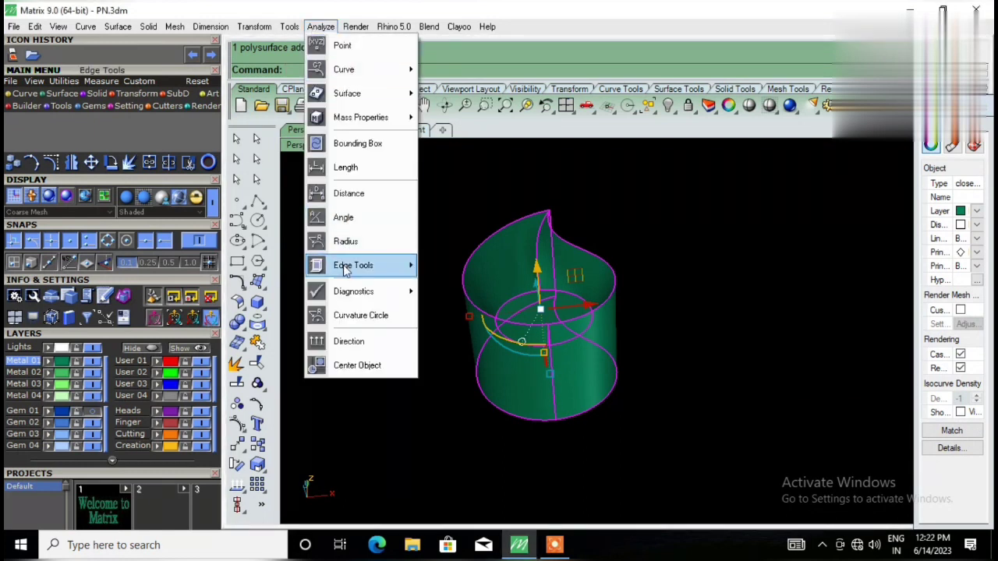
mouse_move(358, 265)
left_click(454, 265)
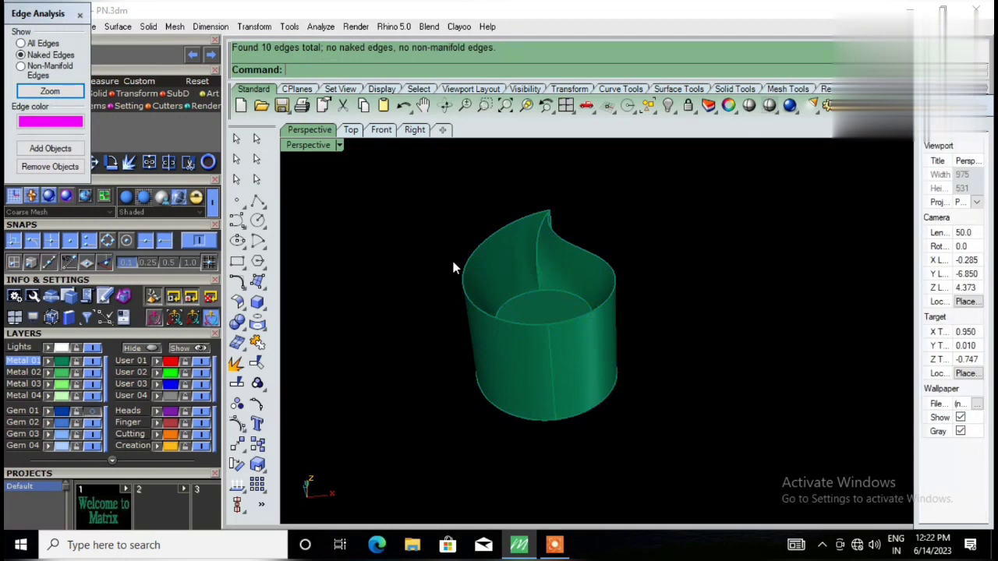
scroll(451, 259, "down", 3)
right_click_drag(451, 259, 520, 275)
scroll(520, 274, "up", 5)
mouse_move(471, 307)
right_mouse_down()
mouse_move(474, 278)
mouse_move(432, 374)
mouse_move(479, 323)
right_mouse_up()
scroll(479, 323, "down", 5)
mouse_move(451, 380)
right_mouse_down()
mouse_move(468, 258)
mouse_move(463, 318)
right_mouse_up()
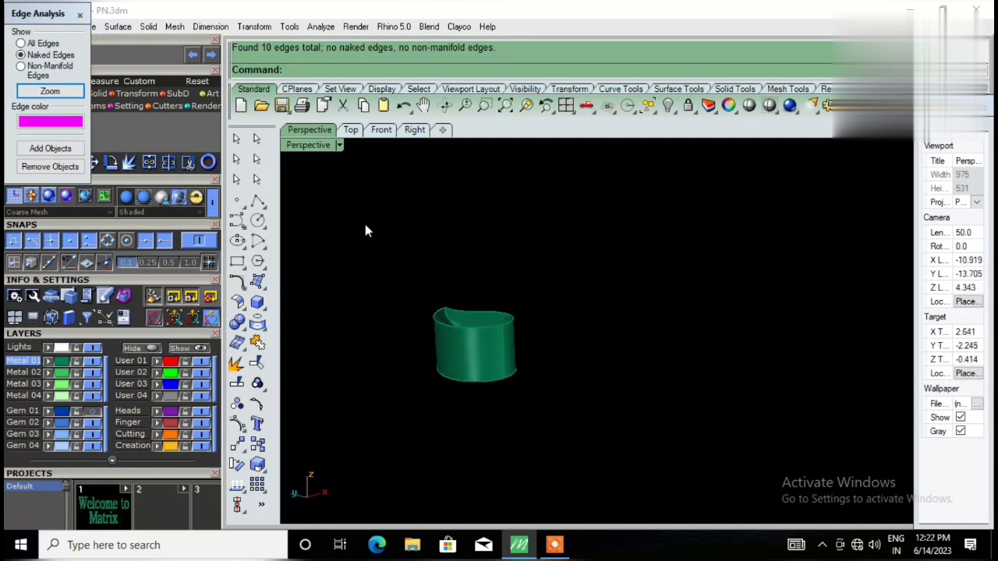
scroll(343, 205, "up", 2)
left_click(80, 14)
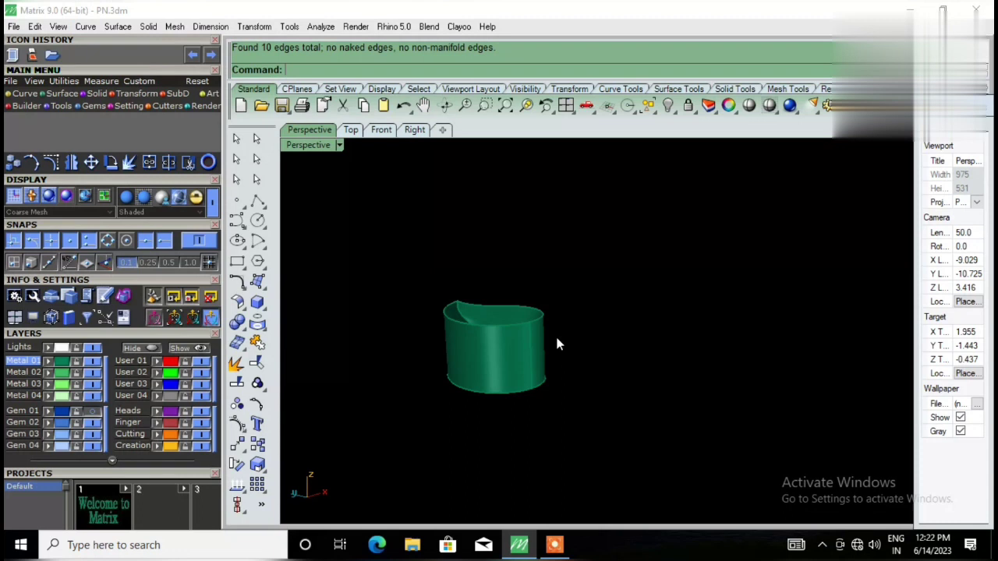
scroll(488, 356, "up", 2)
left_click(489, 350)
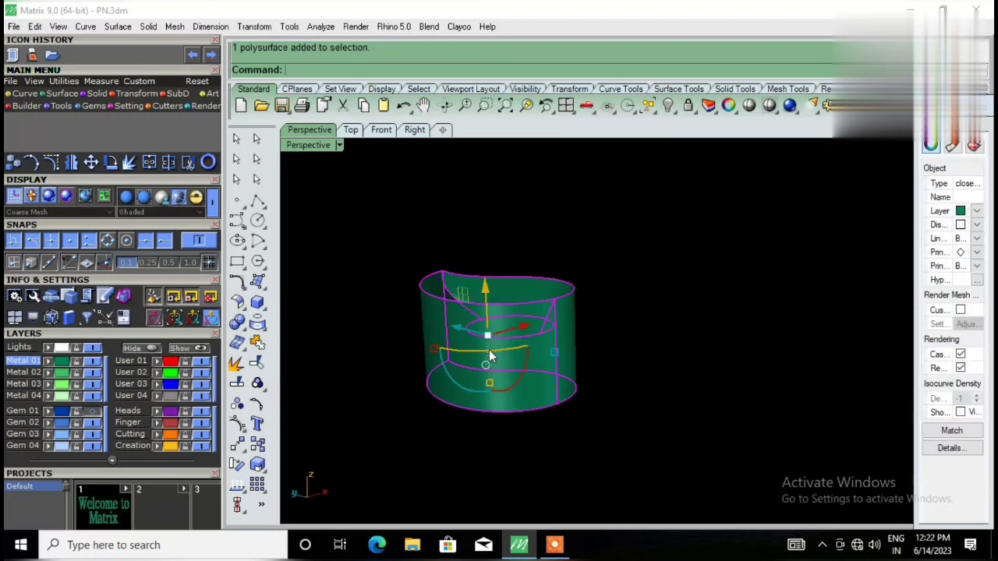
Step: Explode the teardrop solid into its separate surfaces and inspect them
left_click(235, 367)
left_click(428, 220)
left_click(541, 335)
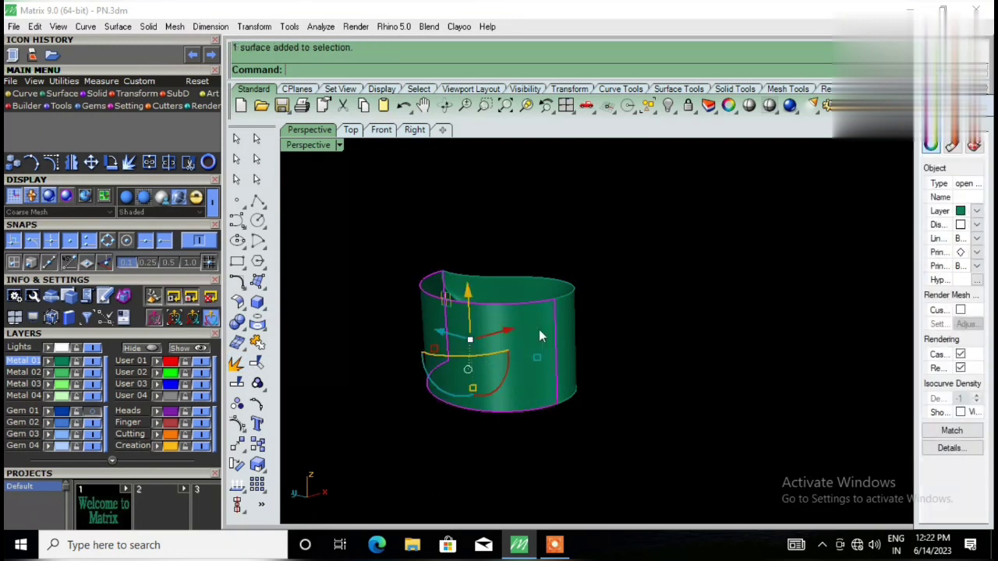
left_click(583, 341)
left_click(571, 344)
left_click(638, 300)
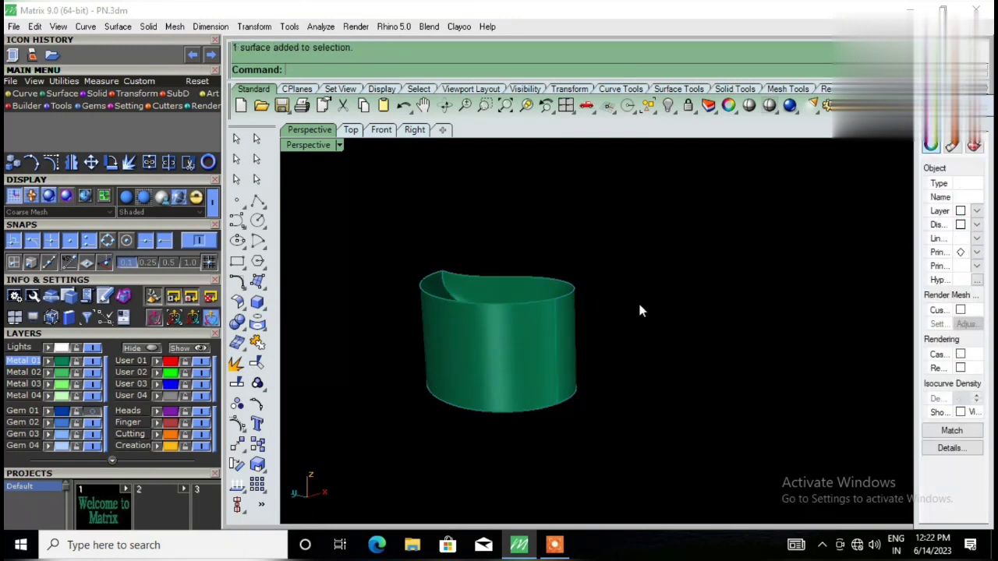
right_click_drag(638, 300, 627, 363)
scroll(610, 357, "down", 3)
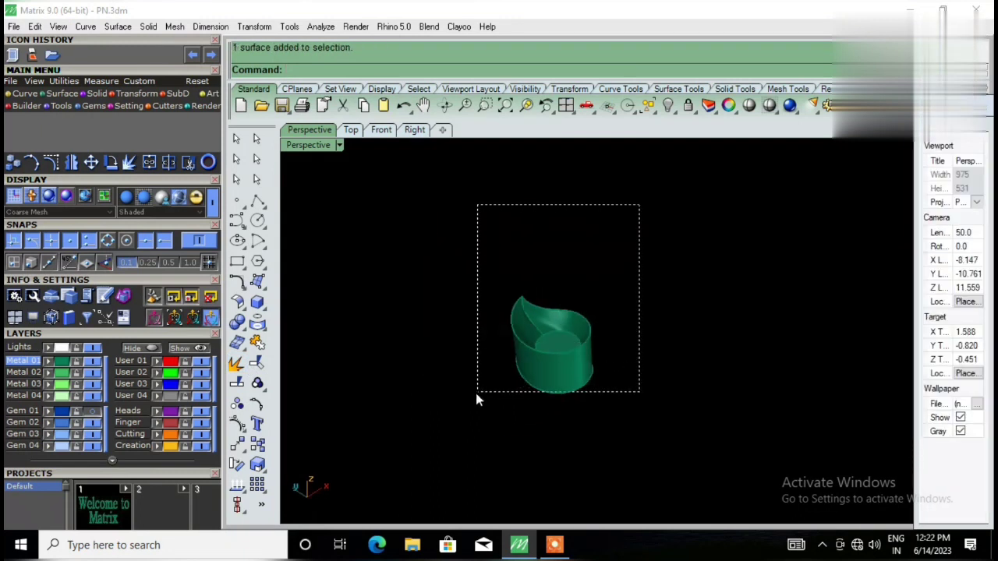
Step: Show the open edges of all the cup's separated surfaces and curves
left_click_drag(560, 310, 476, 397)
left_click(321, 27)
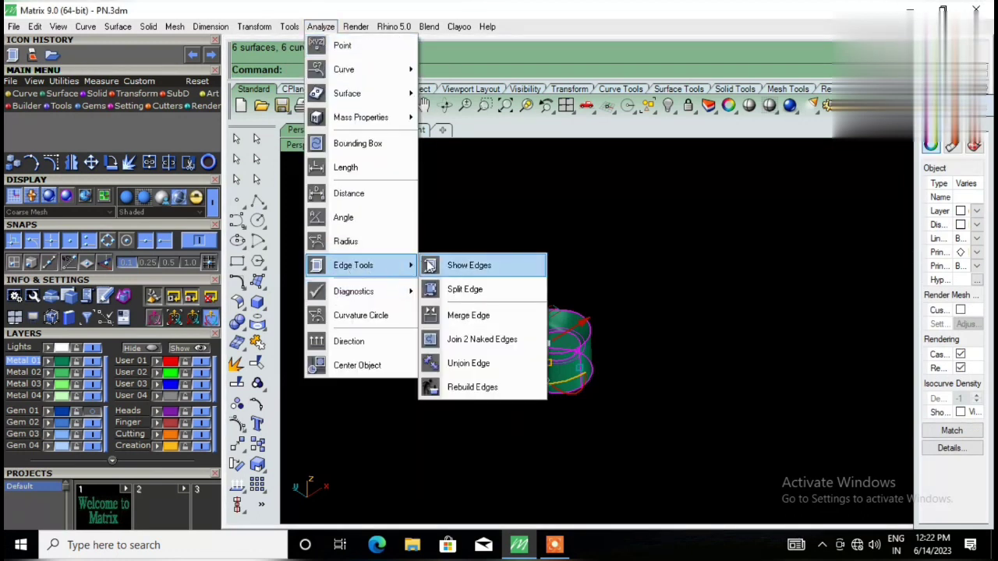
left_click(429, 266)
scroll(540, 386, "up", 2)
right_click_drag(553, 228, 585, 202)
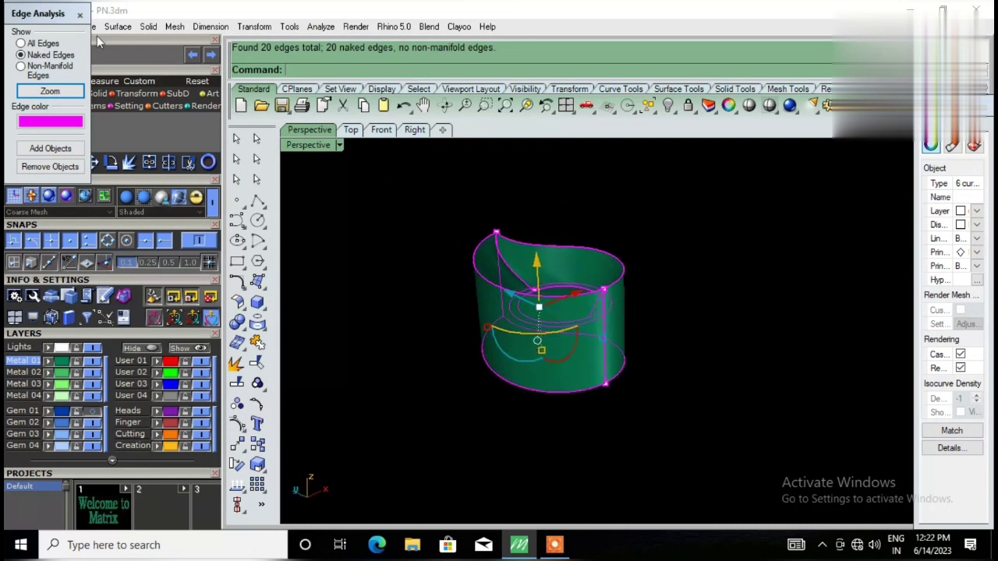
left_click(80, 15)
Step: Rejoin all the cup's surfaces into one solid
left_click(366, 218)
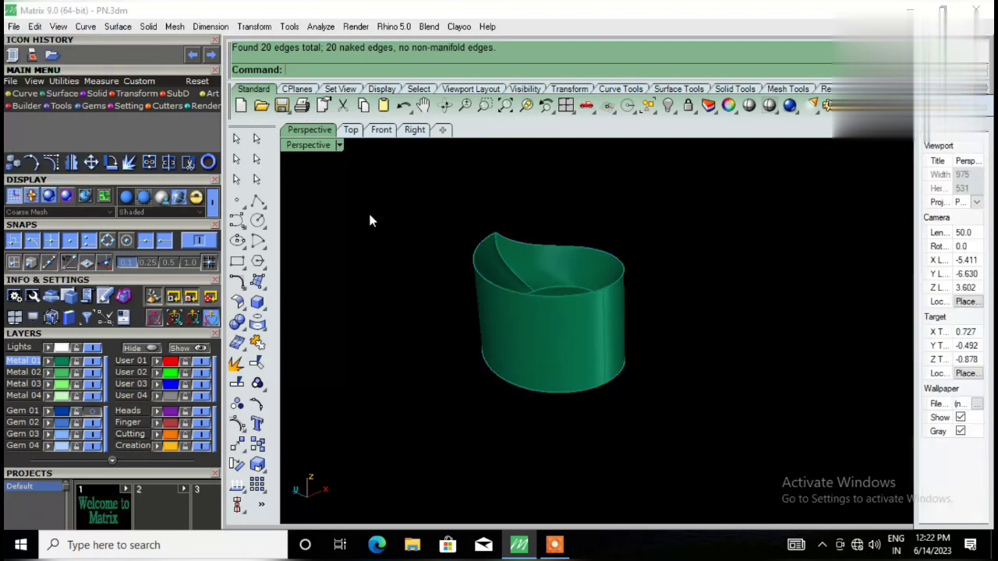
scroll(541, 206, "down", 2)
left_click_drag(559, 189, 324, 394)
type("Jo")
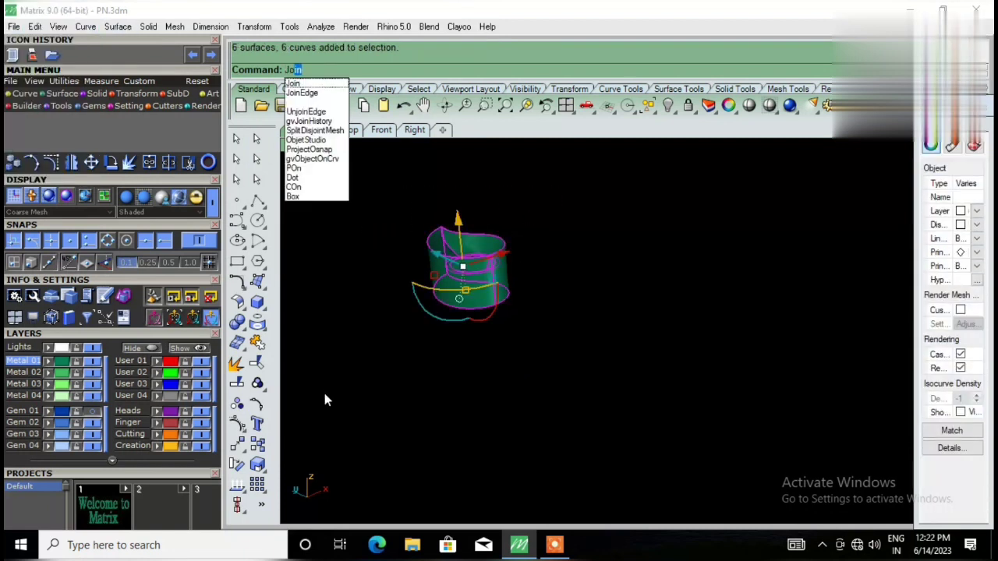
key("Return")
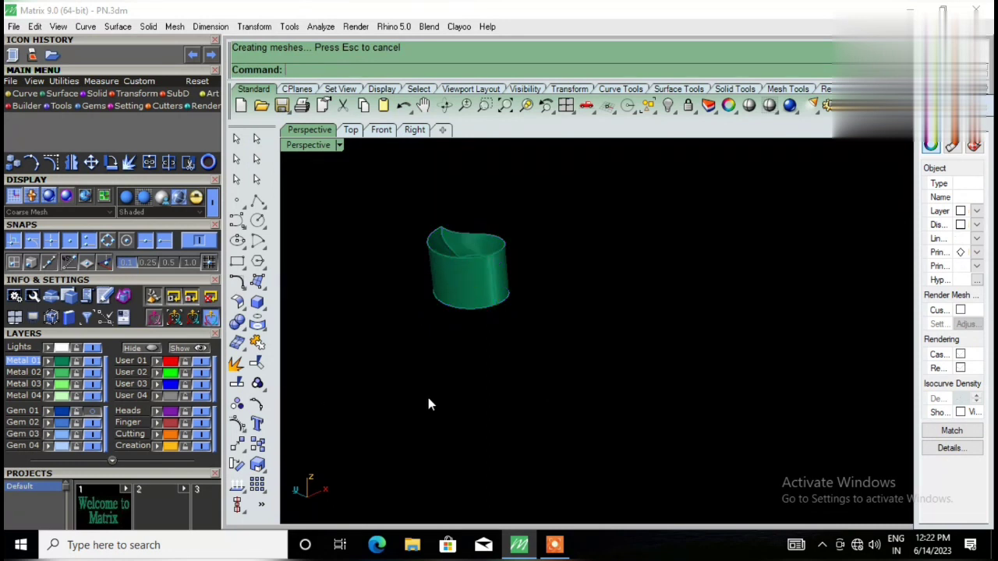
left_click(461, 293)
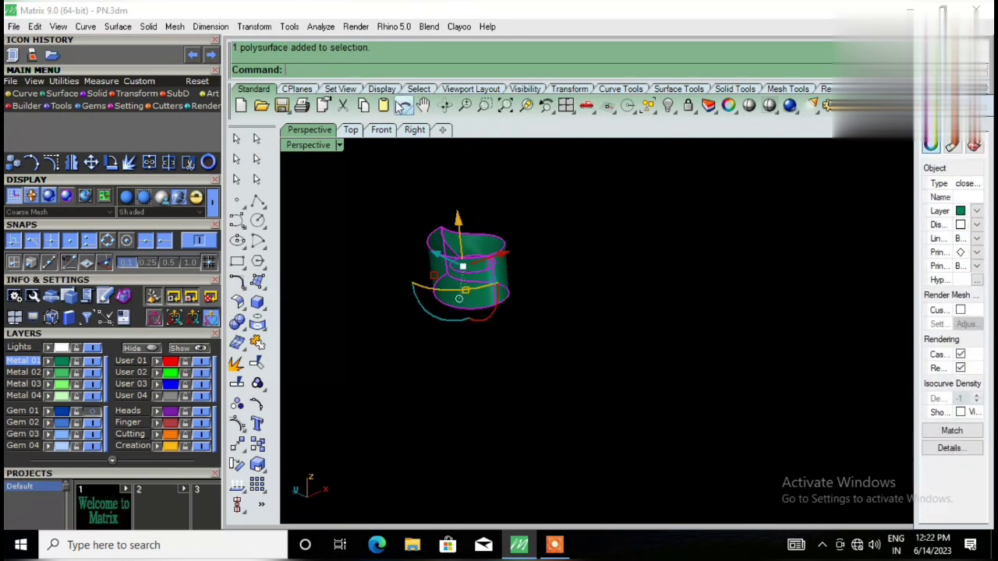
Step: Recheck the rejoined cup's edges, confirming 10 edges and no naked edges
left_click(321, 26)
mouse_move(354, 265)
left_click(470, 266)
mouse_move(471, 265)
right_mouse_down()
mouse_move(421, 245)
mouse_move(440, 238)
mouse_move(473, 334)
mouse_move(489, 207)
right_mouse_up()
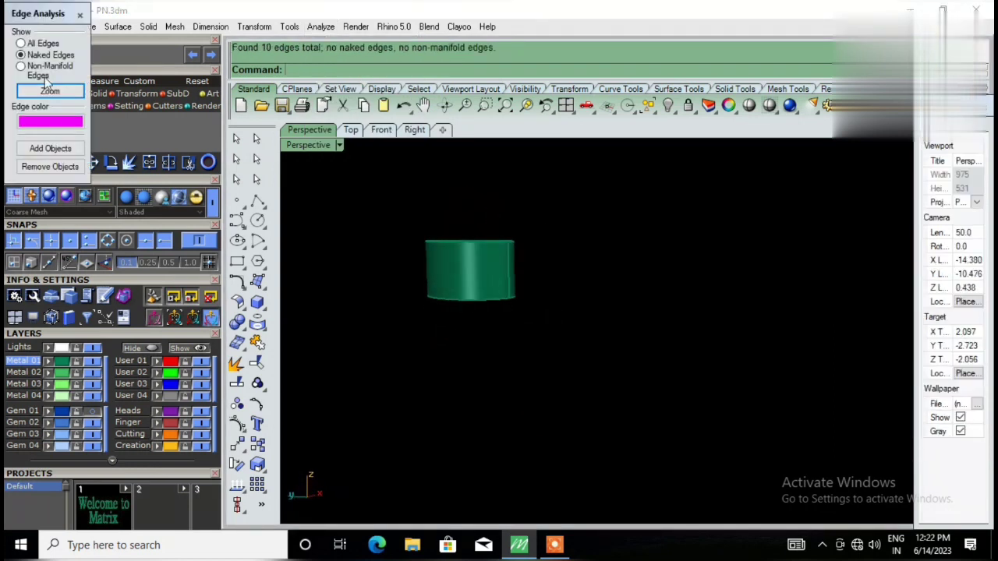
left_click(80, 15)
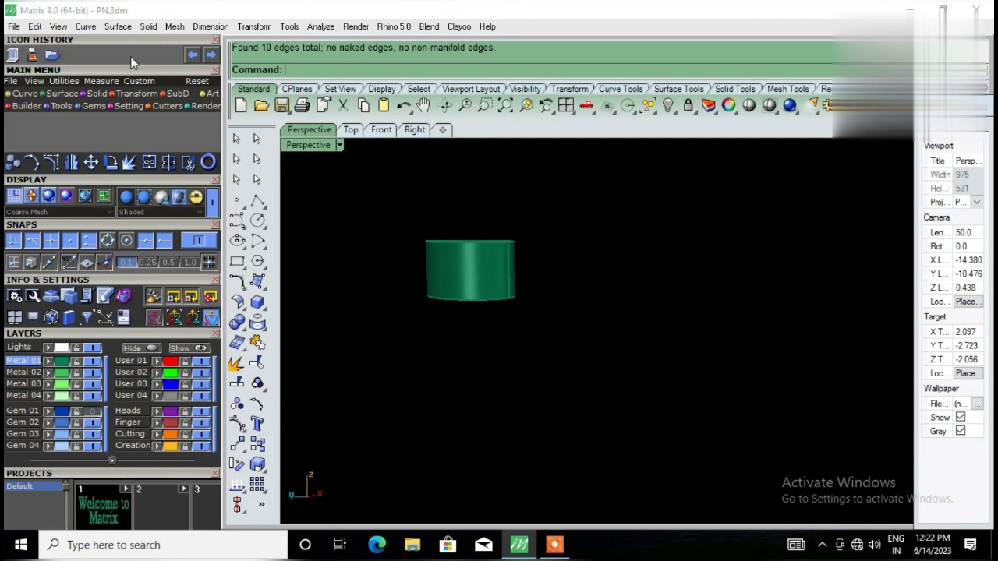
mouse_move(457, 227)
right_mouse_down()
mouse_move(446, 243)
mouse_move(449, 344)
mouse_move(503, 249)
mouse_move(456, 245)
mouse_move(553, 225)
mouse_move(554, 299)
mouse_move(556, 281)
right_mouse_up()
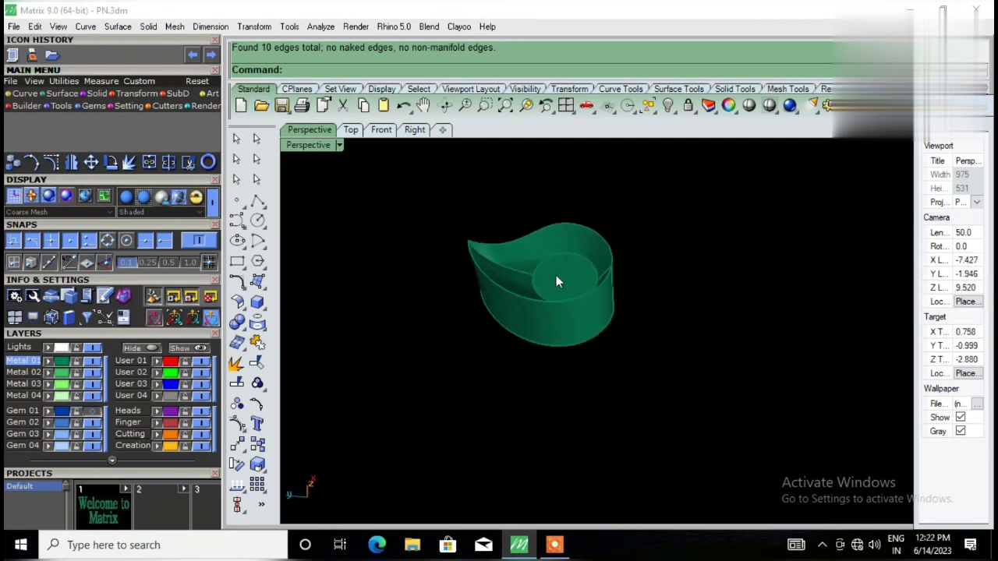
Step: Switch to four views and display the Perspective view as wireframe around the cup
left_click(566, 105)
left_click(694, 145)
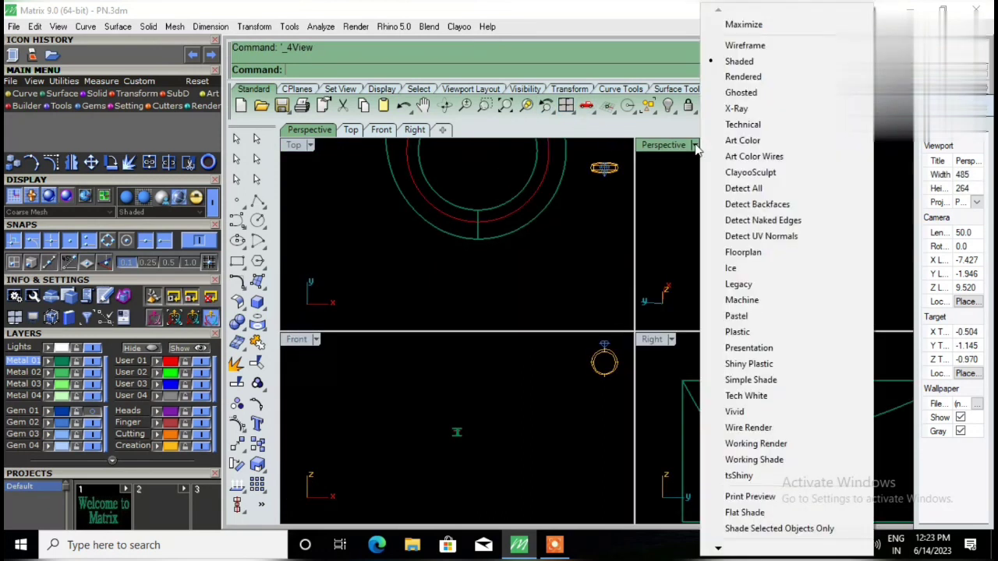
left_click(748, 47)
mouse_move(763, 223)
right_mouse_down()
mouse_move(753, 160)
mouse_move(733, 315)
mouse_move(671, 322)
right_mouse_up()
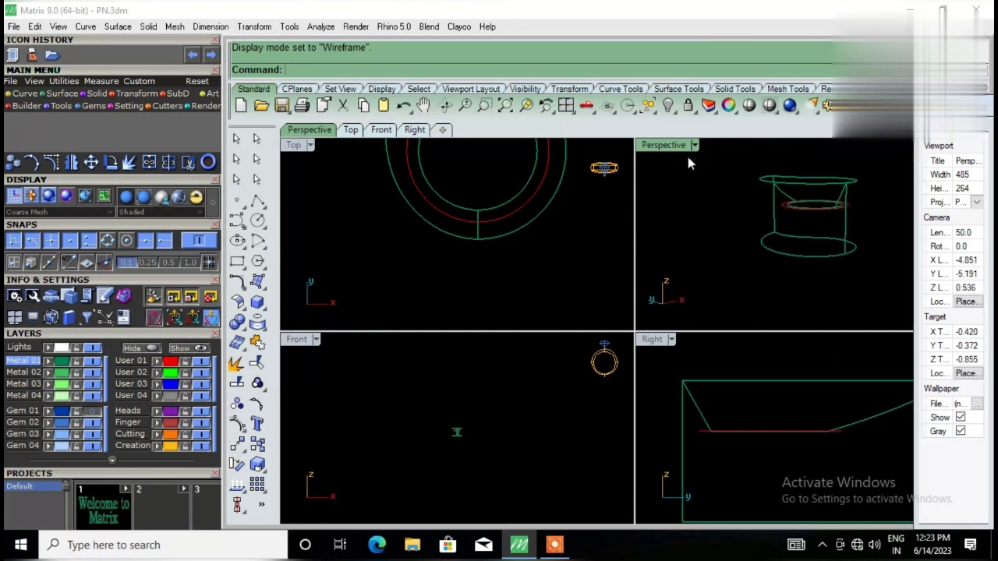
scroll(760, 183, "up", 2)
scroll(760, 183, "up", 1)
right_click_drag(751, 211, 705, 251)
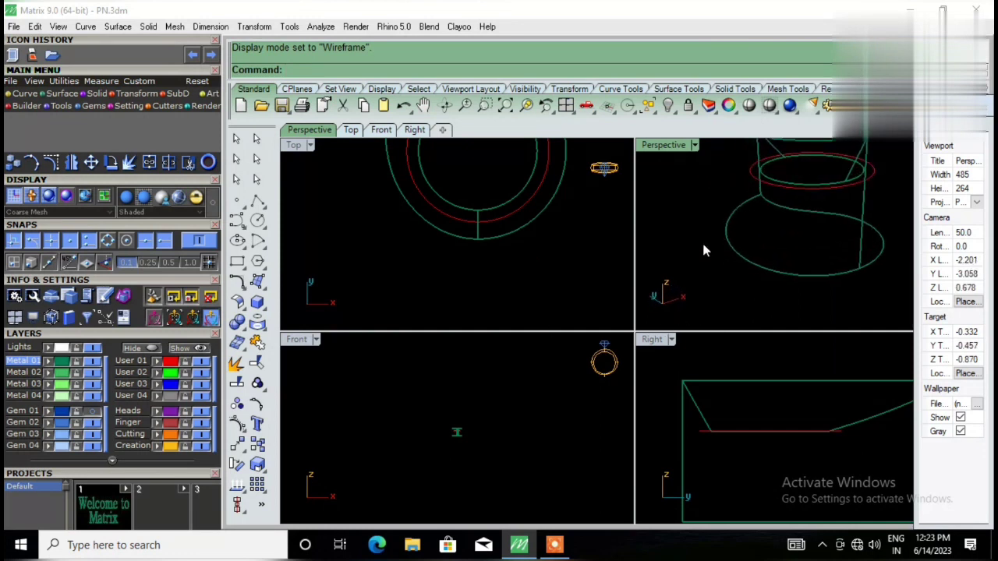
Step: Reset the views, maximize Perspective and display it Shaded
left_click(564, 107)
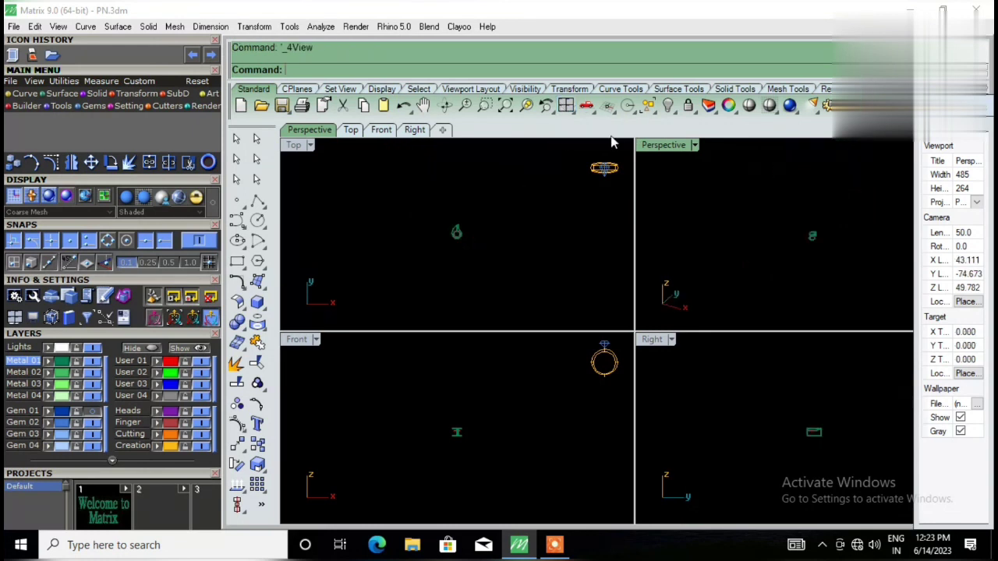
double_click(648, 148)
scroll(646, 348, "up", 4)
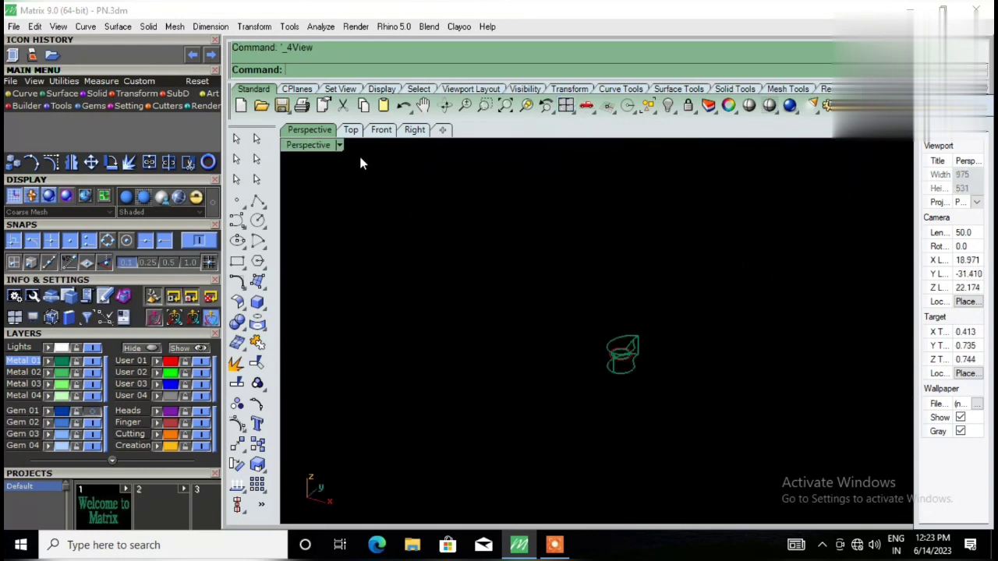
left_click(340, 147)
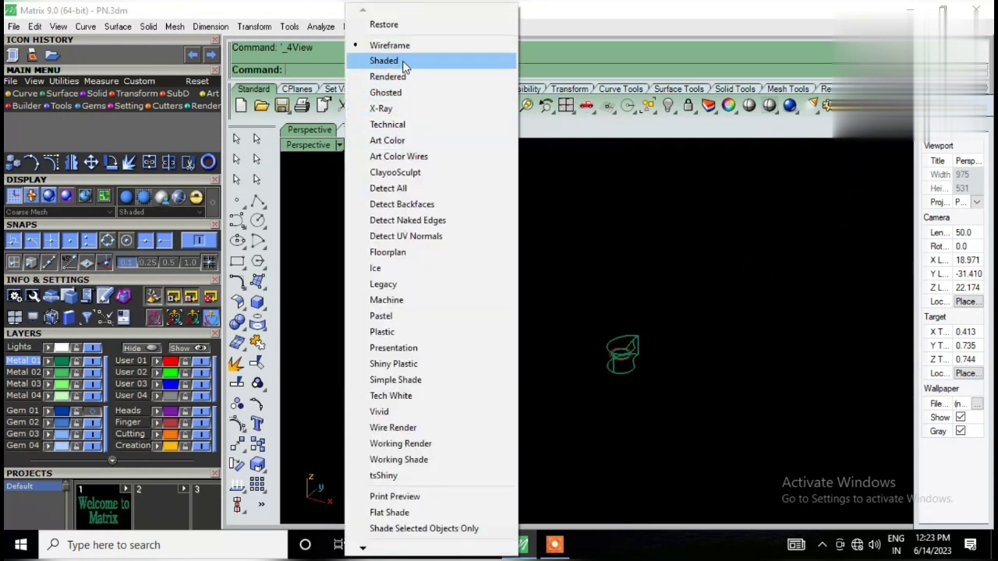
left_click(390, 63)
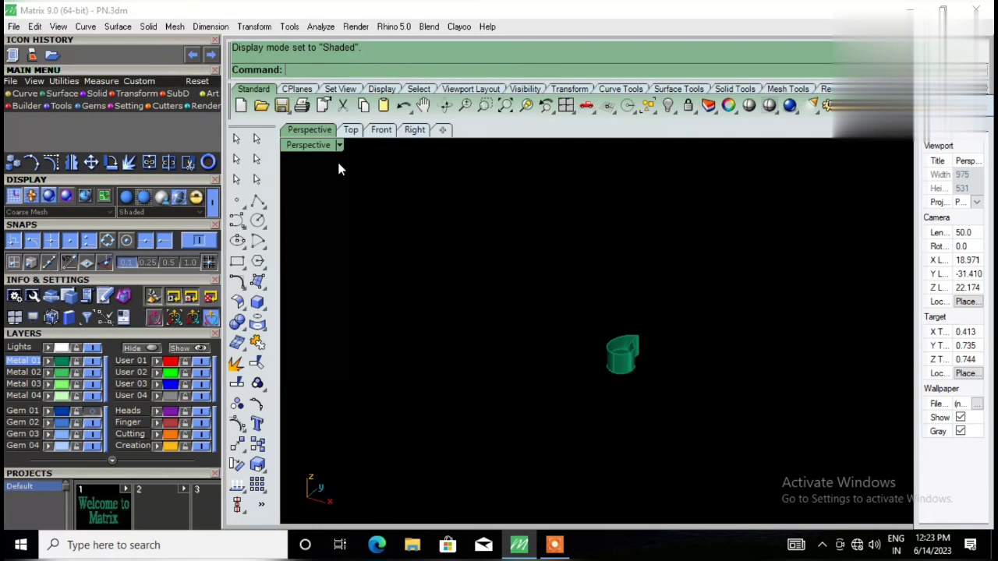
Step: Return to four views and set the Top view to Art Color, then back to Shaded
left_click(567, 107)
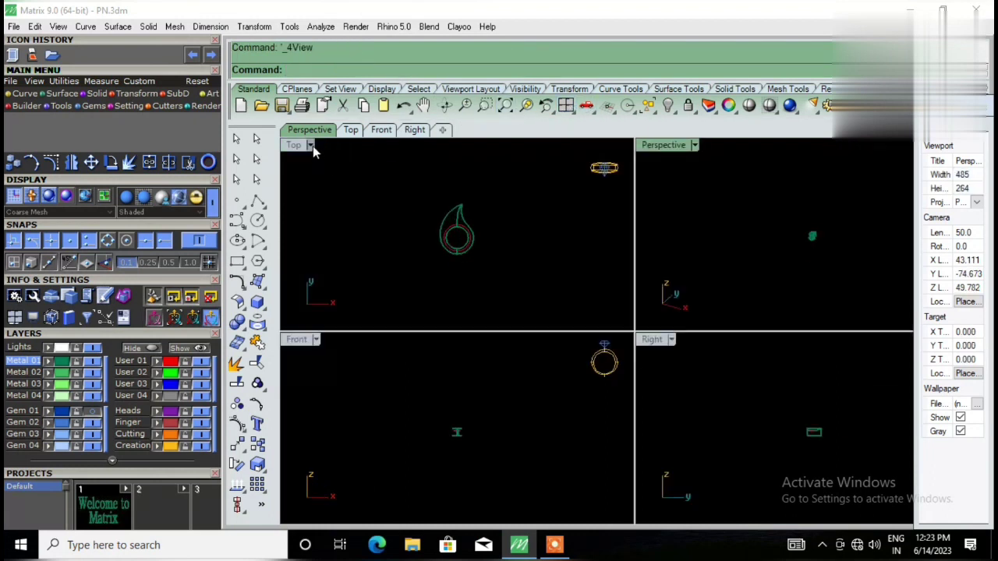
left_click(313, 146)
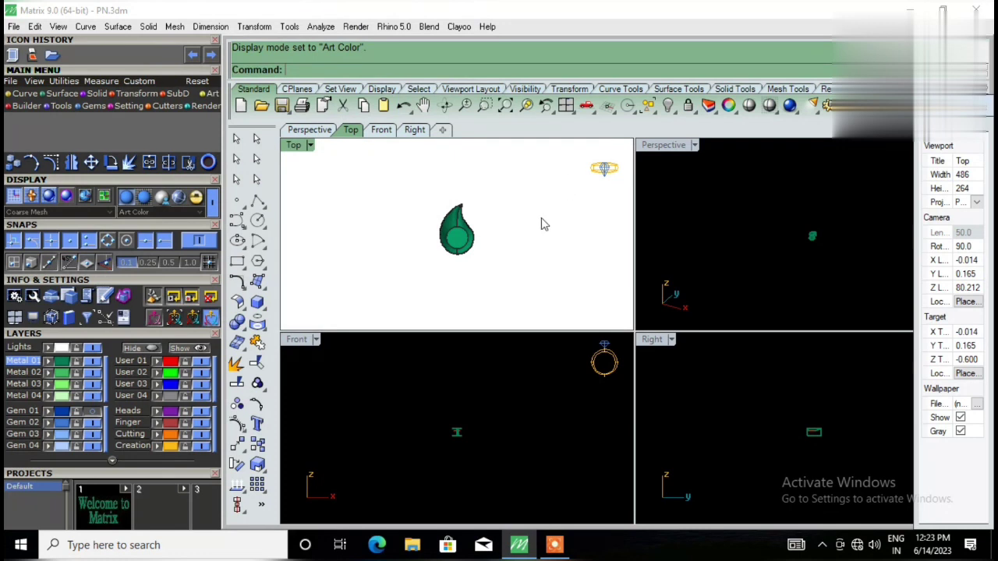
scroll(517, 237, "down", 3)
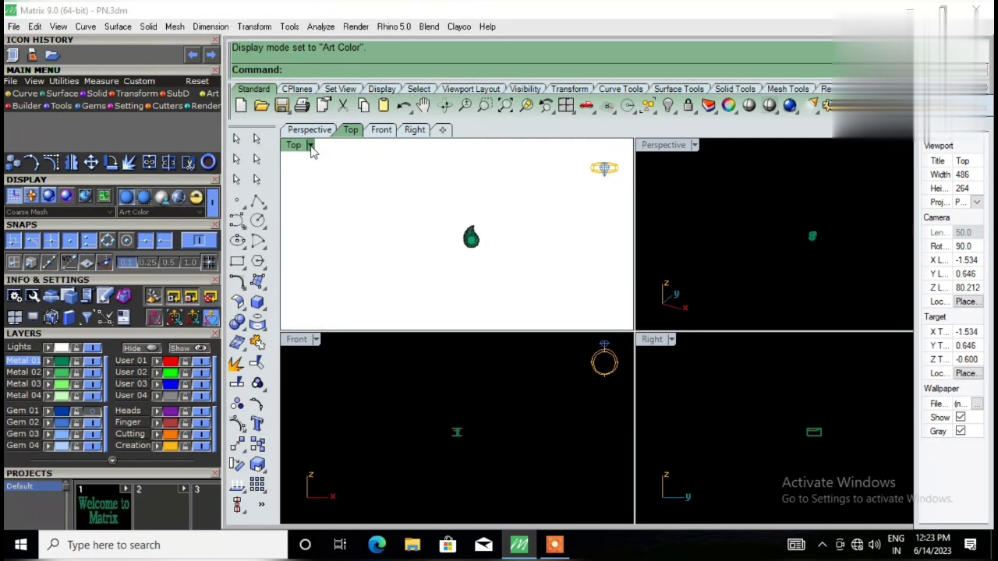
left_click(310, 147)
left_click(355, 61)
scroll(486, 249, "up", 2)
scroll(458, 176, "up", 2)
scroll(452, 197, "up", 2)
Step: Place a 1.2 mm, 0.0065 ct round gem at the centre of the cup's round face
left_click(449, 222)
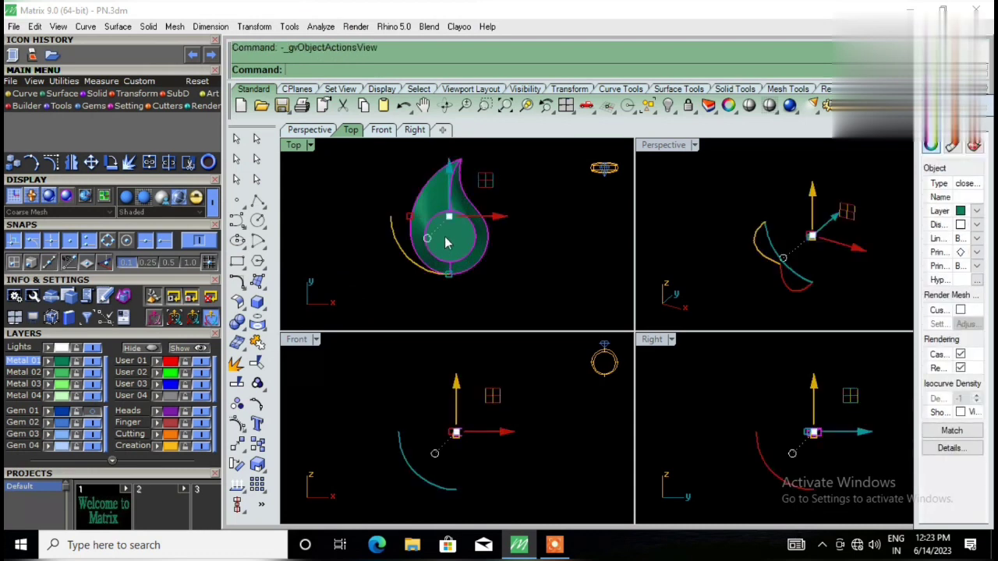
key("F6")
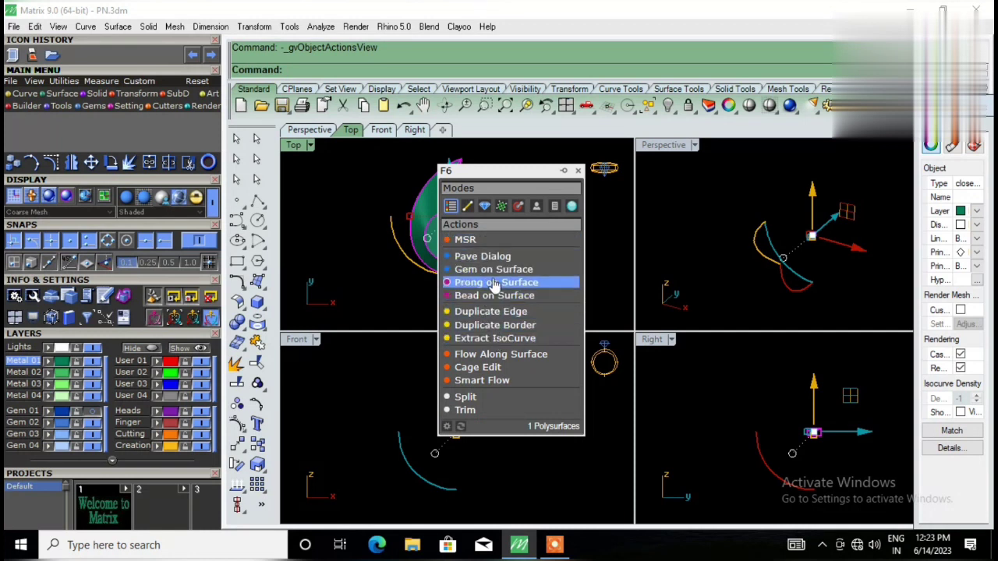
left_click(494, 272)
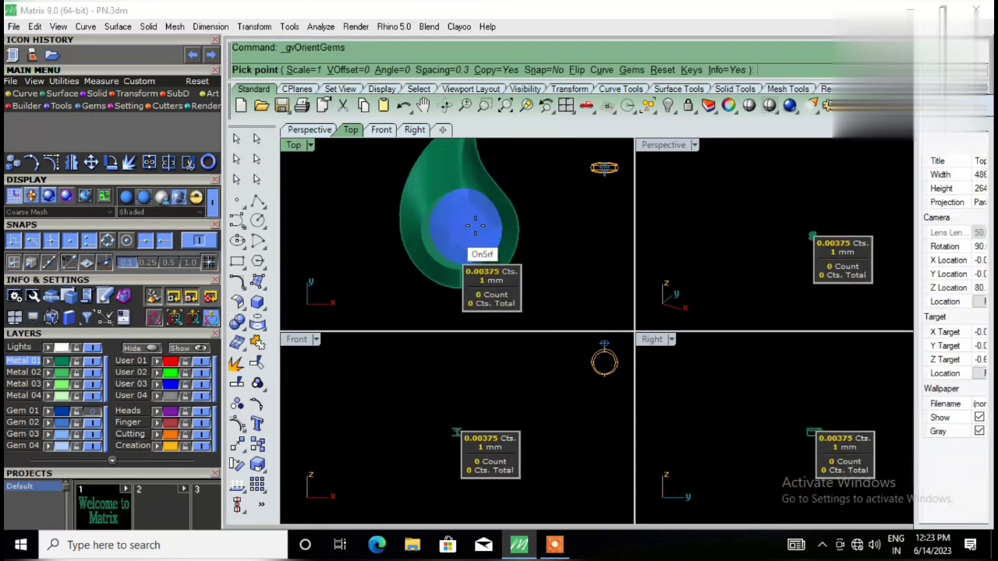
left_click(306, 70)
type("1.2")
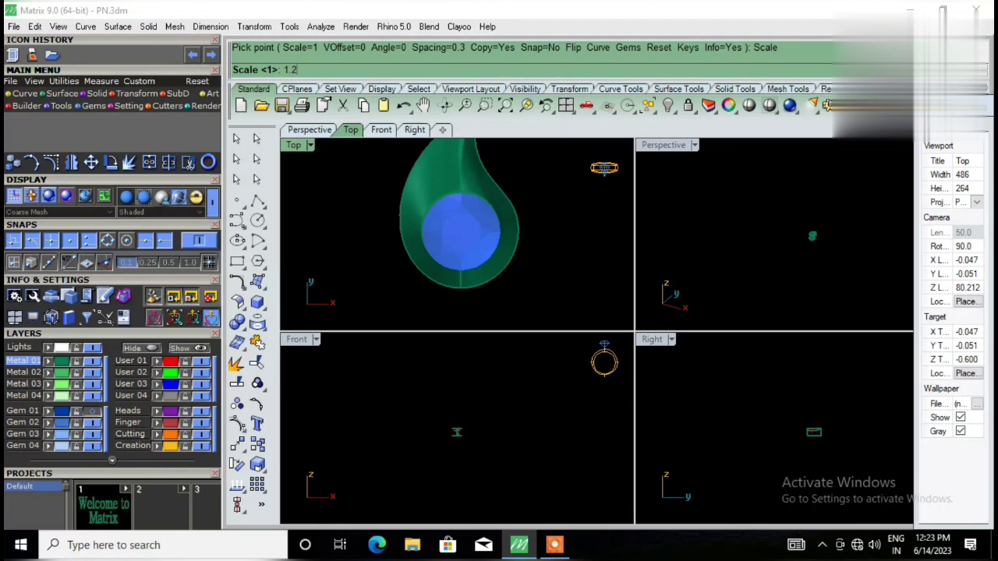
key("Return")
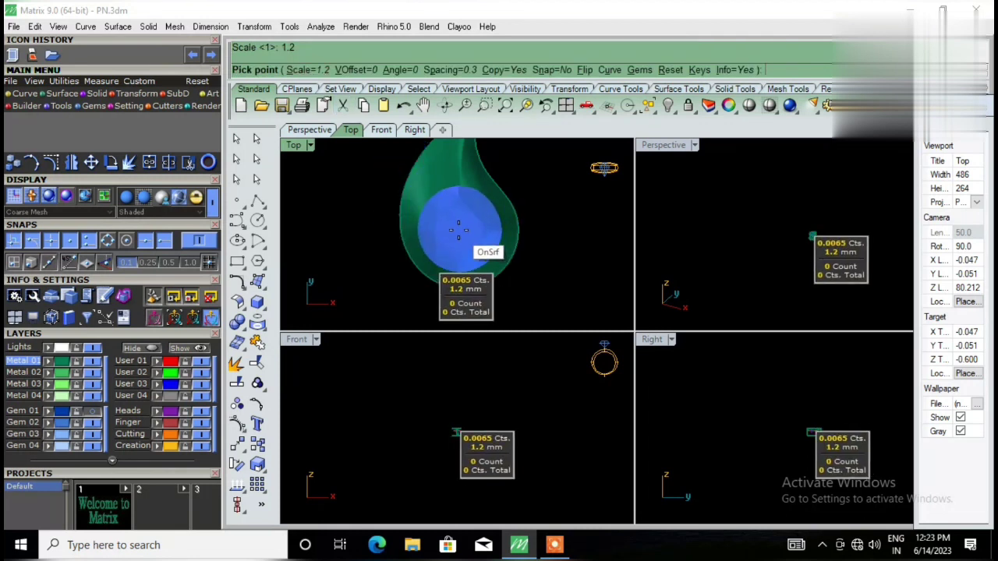
scroll(459, 228, "up", 2)
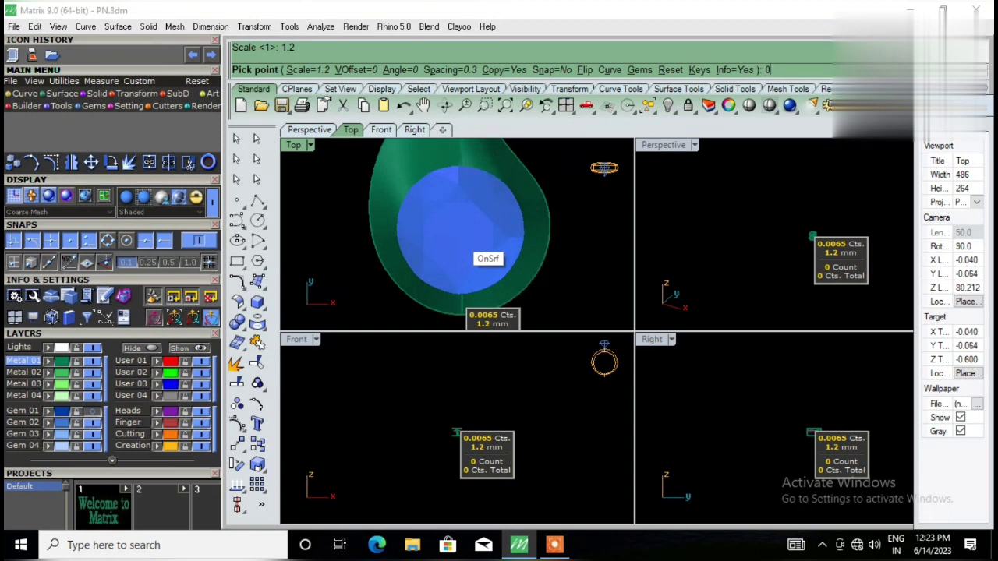
left_click(459, 234)
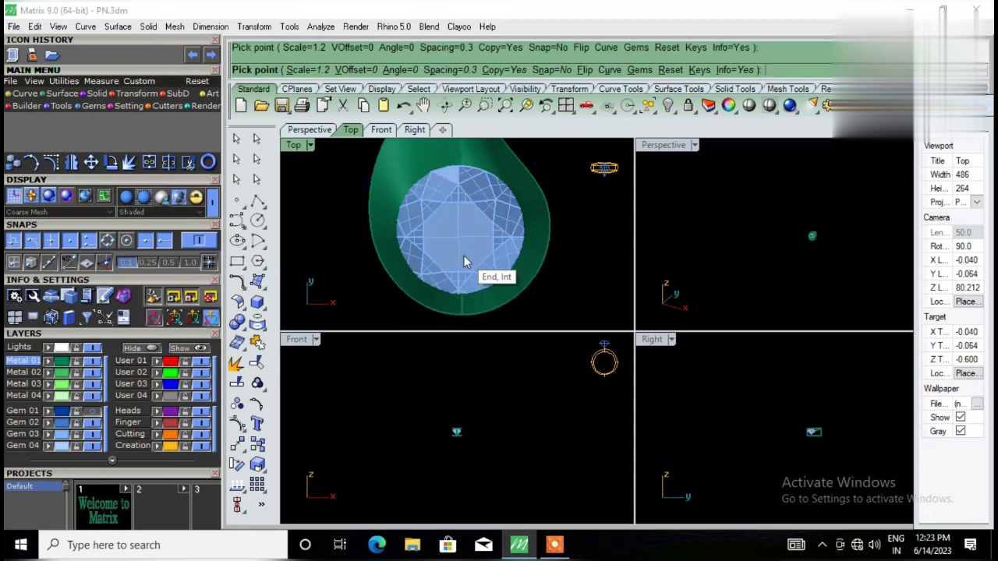
key("Return")
double_click(664, 145)
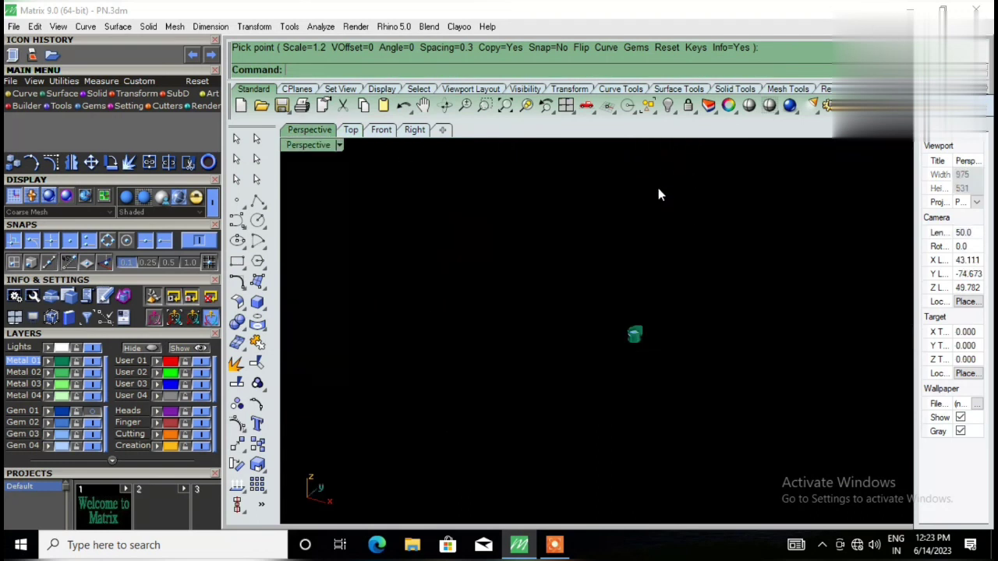
scroll(624, 351, "up", 3)
scroll(624, 374, "up", 3)
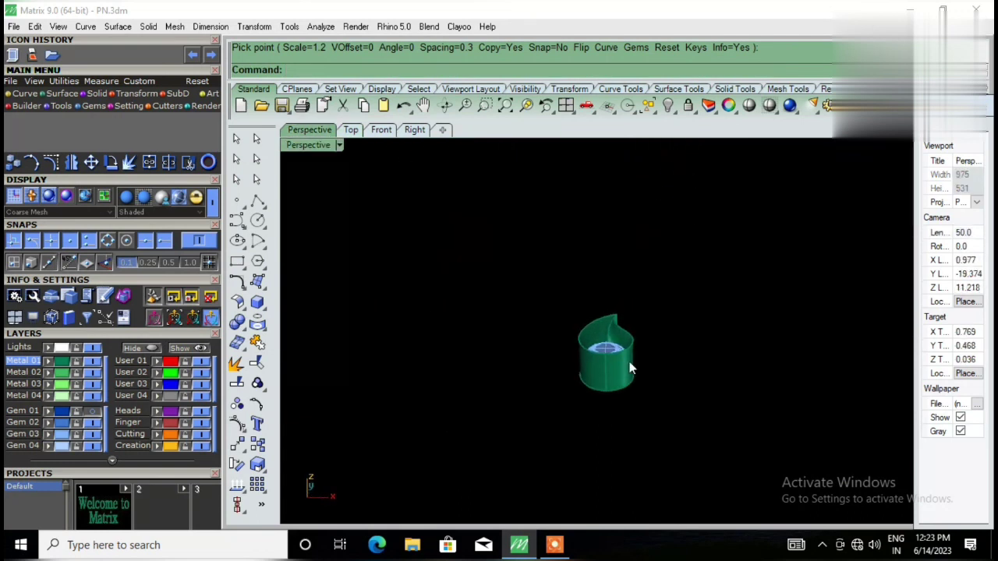
scroll(601, 358, "up", 5)
mouse_move(593, 361)
right_mouse_down()
mouse_move(601, 452)
mouse_move(603, 186)
mouse_move(570, 359)
mouse_move(595, 364)
mouse_move(575, 416)
mouse_move(379, 374)
mouse_move(552, 350)
mouse_move(584, 143)
mouse_move(604, 203)
mouse_move(605, 262)
mouse_move(575, 405)
mouse_move(517, 308)
mouse_move(577, 328)
mouse_move(653, 278)
mouse_move(642, 251)
right_mouse_up()
scroll(570, 359, "up", 5)
scroll(564, 329, "down", 1)
left_click(536, 326)
left_click(642, 251)
key("ctrl+F5")
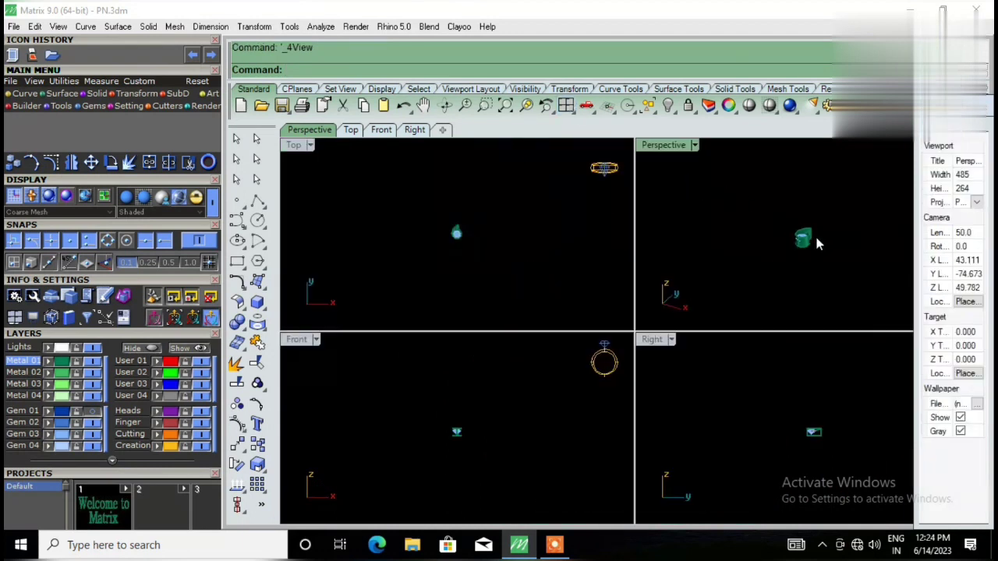
mouse_move(787, 248)
right_mouse_down()
mouse_move(782, 258)
mouse_move(809, 248)
right_mouse_up()
scroll(809, 248, "up", 3)
scroll(796, 241, "up", 2)
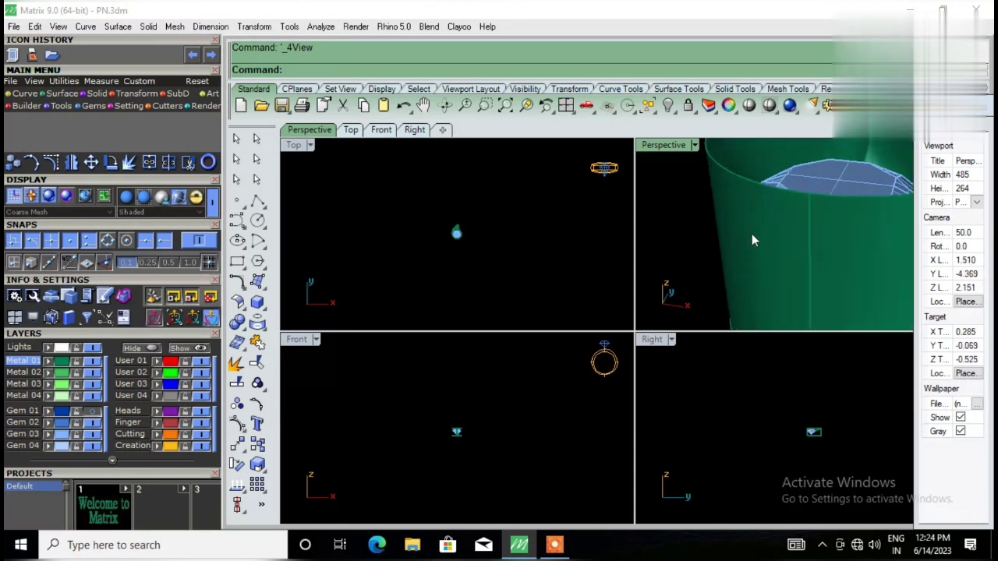
scroll(752, 234, "down", 2)
scroll(680, 216, "down", 1)
scroll(748, 212, "up", 2)
scroll(736, 233, "up", 2)
scroll(731, 234, "down", 2)
scroll(715, 239, "up", 2)
right_click_drag(734, 276, 721, 242)
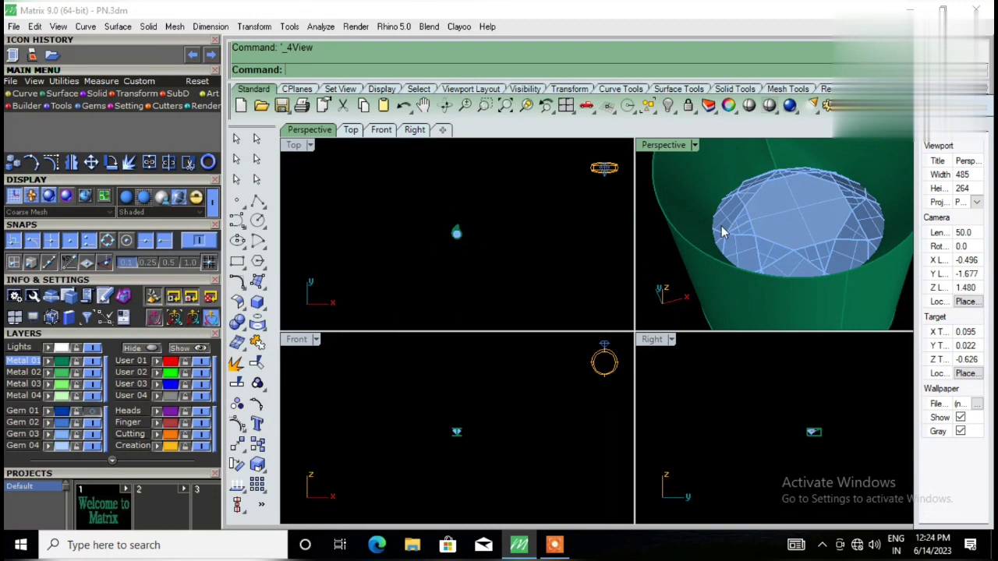
scroll(721, 226, "down", 3)
right_click_drag(733, 225, 735, 205)
scroll(735, 205, "up", 3)
scroll(702, 195, "down", 1)
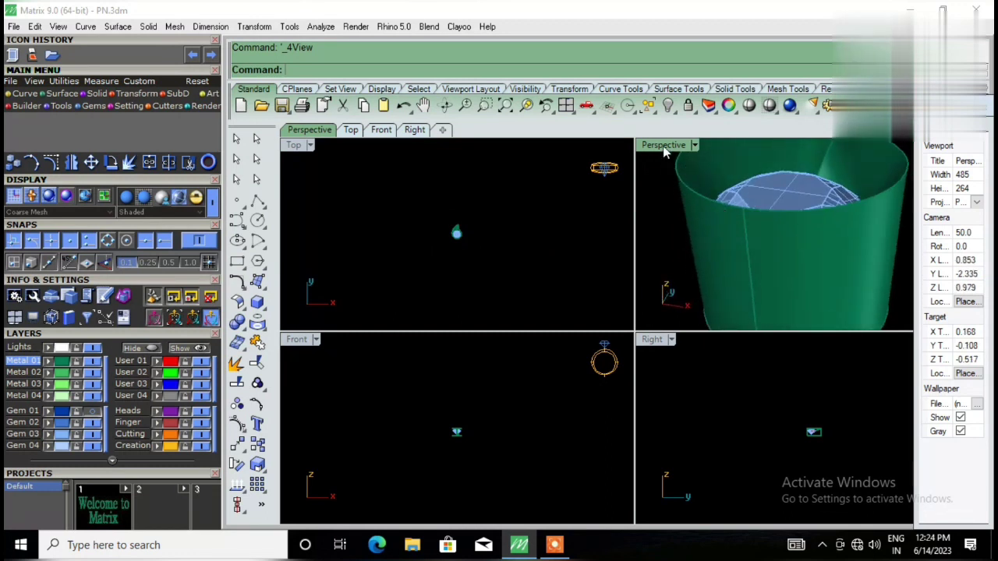
right_click_drag(749, 234, 779, 263)
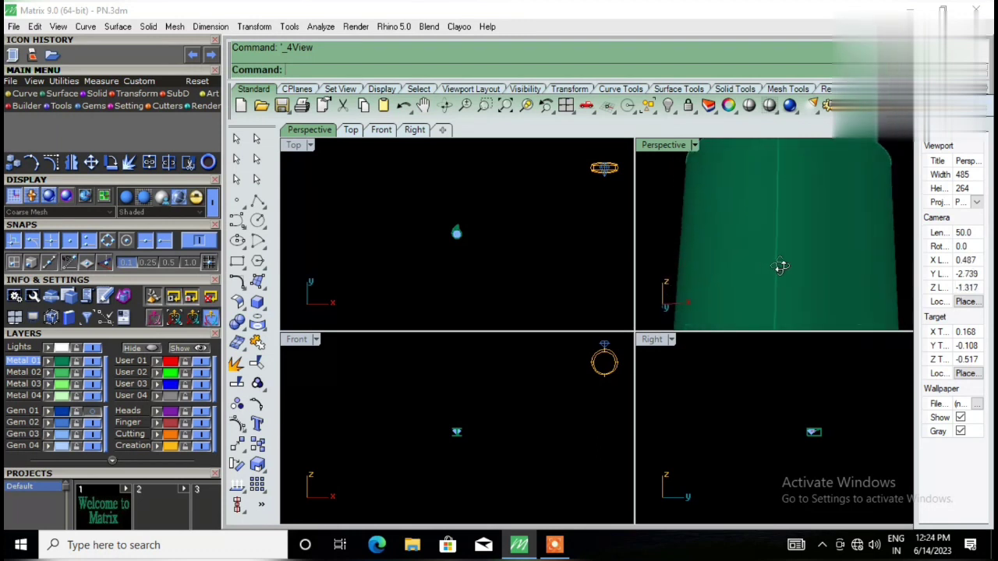
double_click(655, 145)
scroll(663, 246, "down", 3)
mouse_move(609, 283)
right_mouse_down()
mouse_move(736, 296)
mouse_move(676, 394)
mouse_move(670, 366)
right_mouse_up()
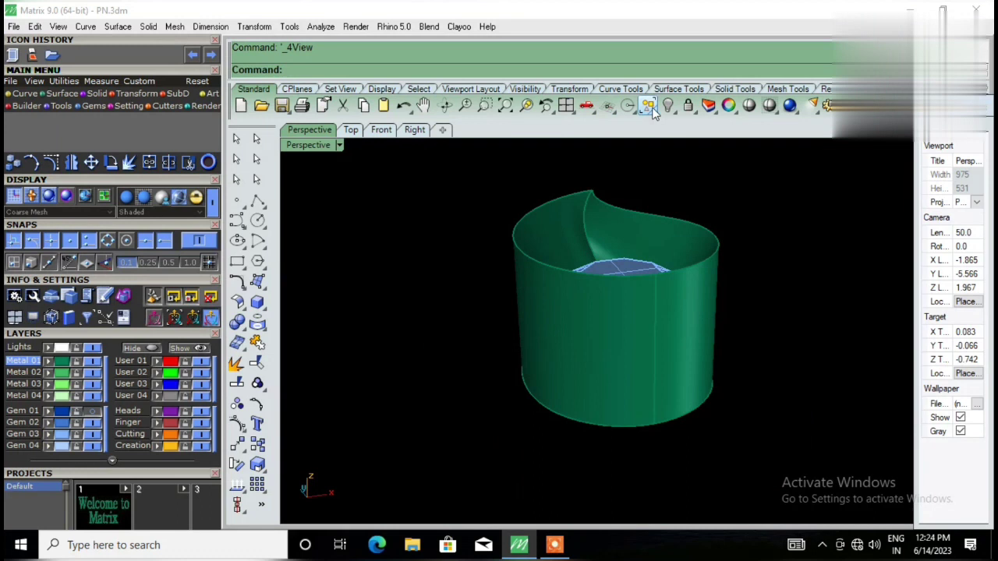
left_click(565, 105)
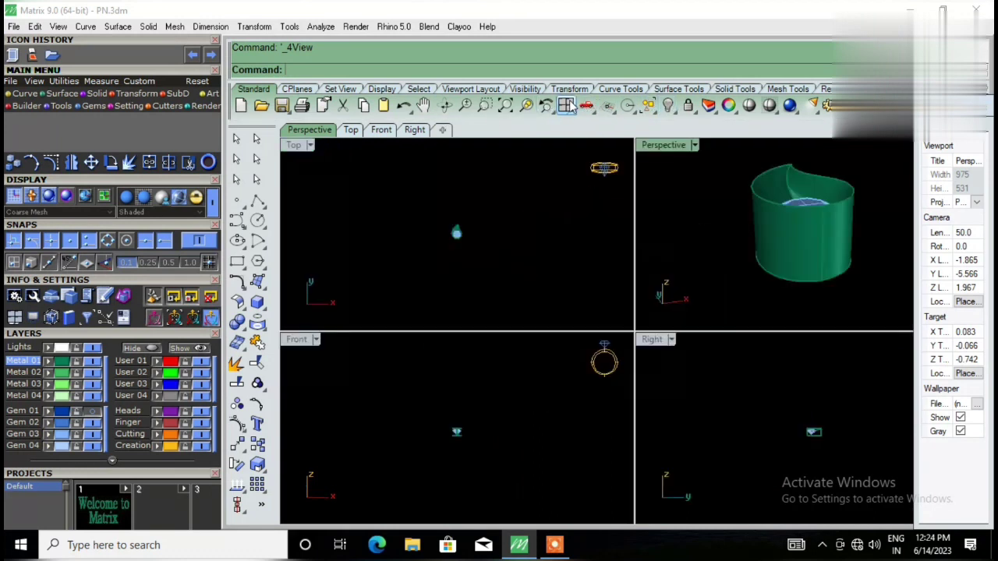
double_click(666, 147)
mouse_move(686, 216)
right_mouse_down()
mouse_move(530, 283)
mouse_move(643, 299)
mouse_move(650, 216)
mouse_move(646, 250)
right_mouse_up()
left_click(645, 249)
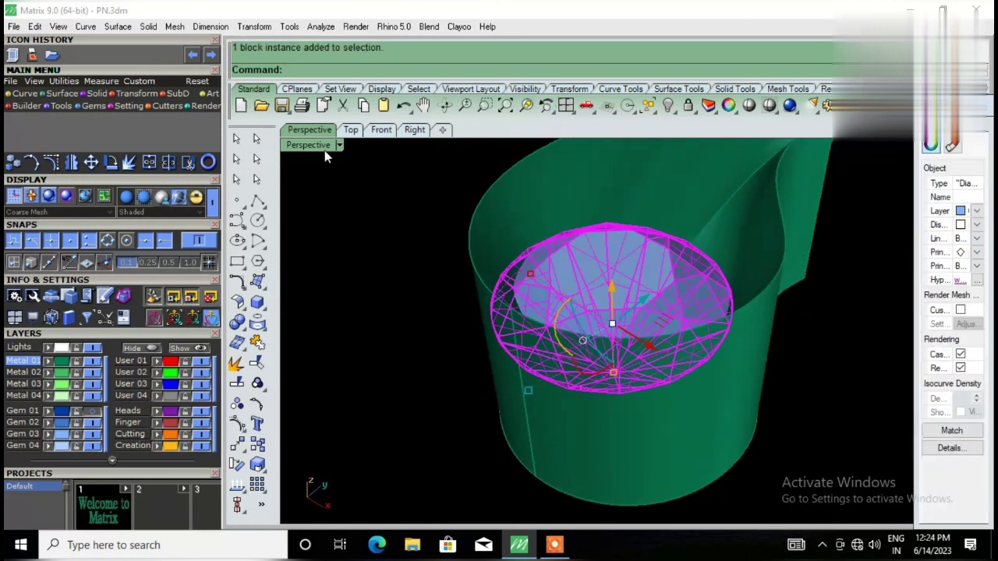
left_click(566, 107)
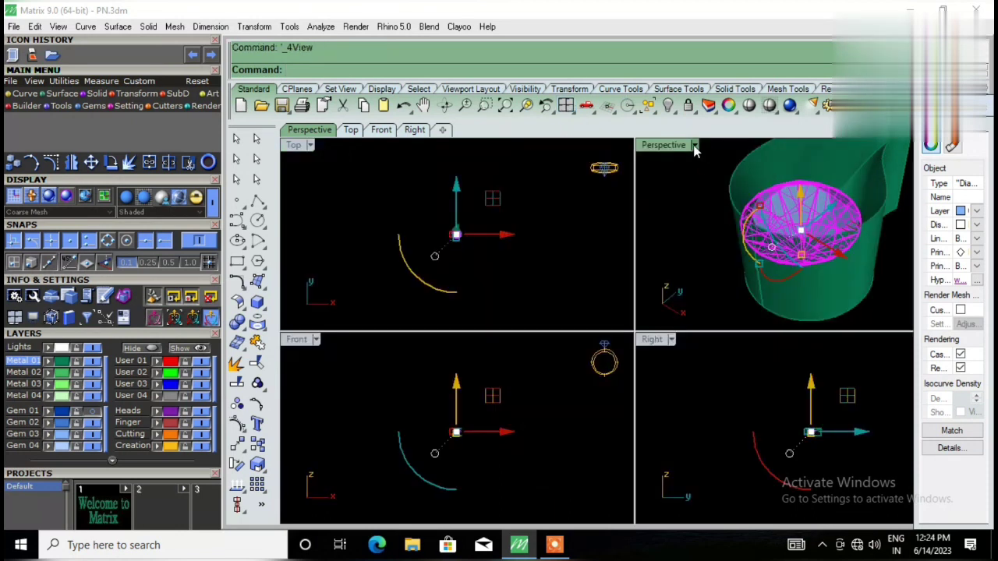
Step: Show the maximized Perspective view in wireframe and delete the round gem
left_click(695, 146)
left_click(741, 42)
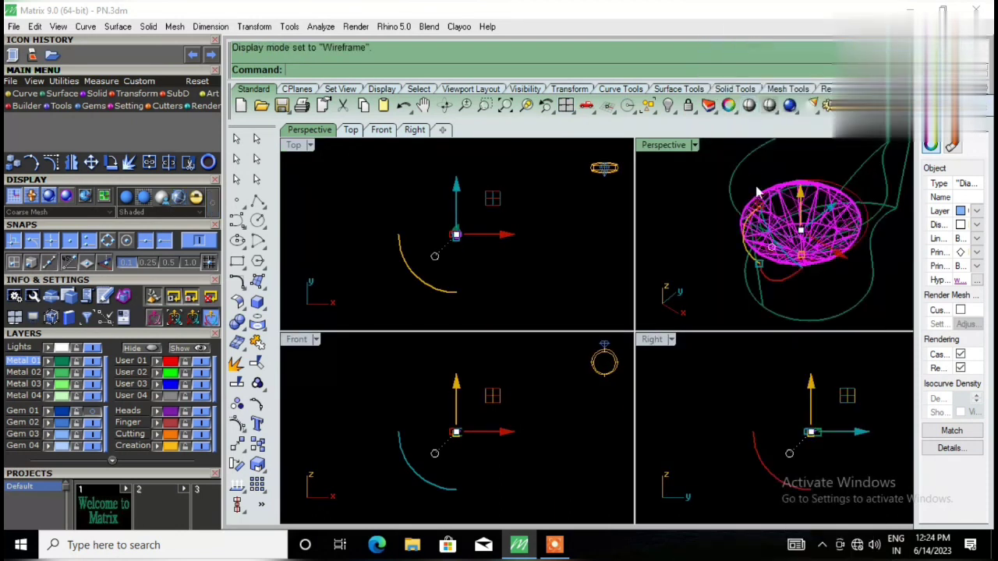
double_click(668, 144)
left_click(684, 186)
mouse_move(684, 186)
right_mouse_down()
mouse_move(655, 196)
mouse_move(650, 143)
mouse_move(624, 149)
mouse_move(628, 269)
mouse_move(720, 312)
mouse_move(791, 200)
mouse_move(789, 145)
mouse_move(715, 465)
mouse_move(702, 452)
mouse_move(680, 170)
mouse_move(673, 183)
mouse_move(659, 513)
mouse_move(652, 171)
mouse_move(649, 219)
mouse_move(688, 290)
mouse_move(637, 292)
mouse_move(633, 356)
mouse_move(691, 334)
mouse_move(677, 154)
mouse_move(678, 491)
mouse_move(666, 223)
mouse_move(653, 281)
right_mouse_up()
scroll(681, 265, "up", 3)
scroll(681, 265, "down", 3)
left_click(636, 292)
key("Delete")
Step: Mark the inner round circle's area centroid and tilt the view to look down on it
scroll(653, 277, "up", 3)
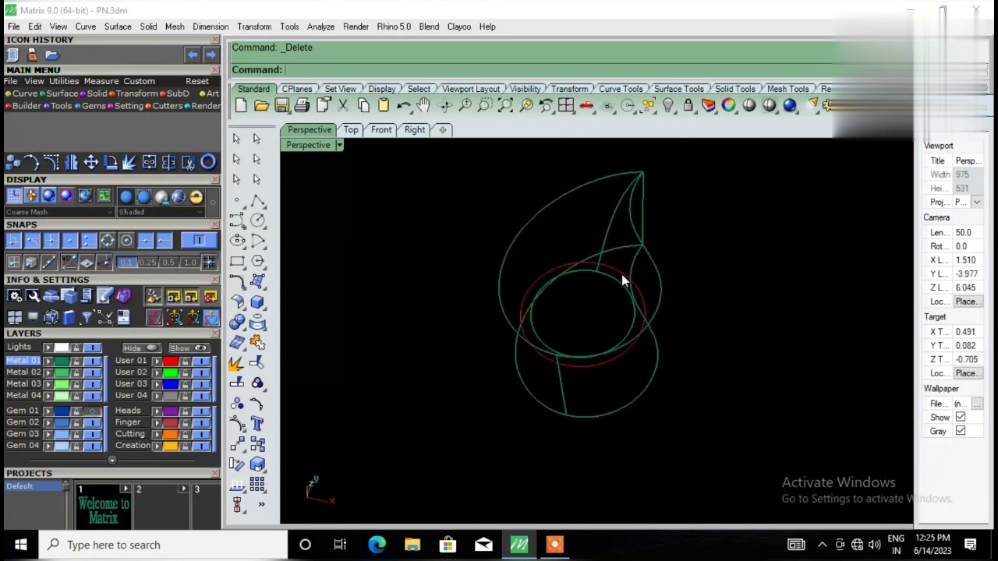
left_click(622, 276)
type("Are")
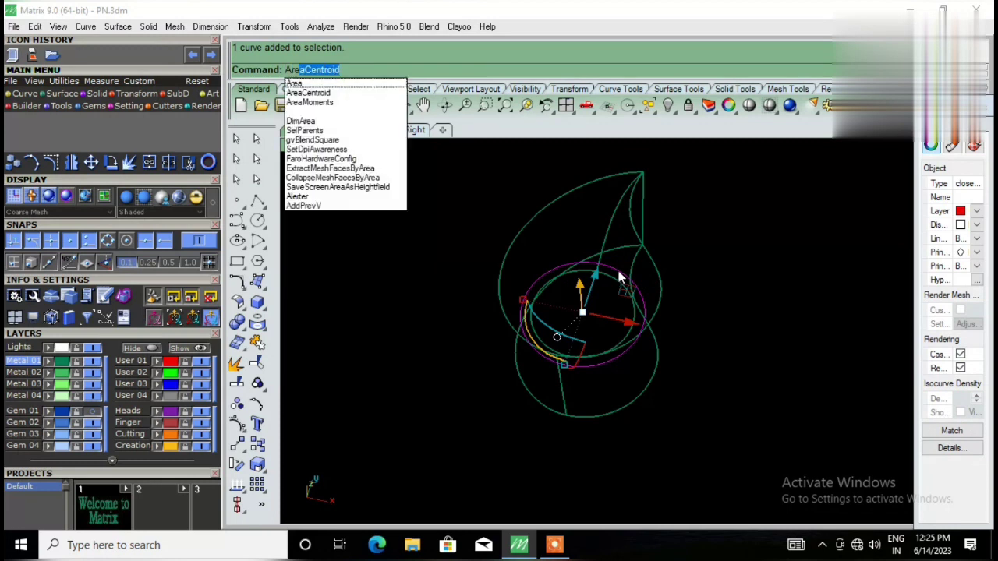
key("Return")
key("Escape")
scroll(624, 288, "down", 2)
scroll(608, 296, "up", 2)
mouse_move(607, 295)
right_mouse_down()
mouse_move(615, 401)
mouse_move(629, 386)
mouse_move(616, 374)
right_mouse_up()
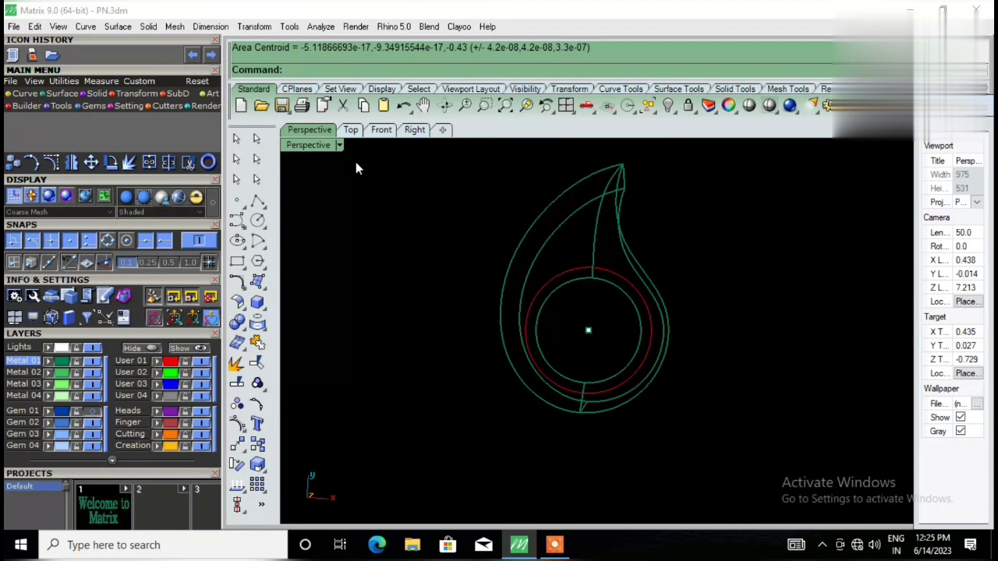
Step: Place a fresh 1.2 mm, 0.0065 ct round gem on the cup's centroid point
left_click(566, 105)
scroll(462, 245, "up", 3)
scroll(463, 261, "up", 3)
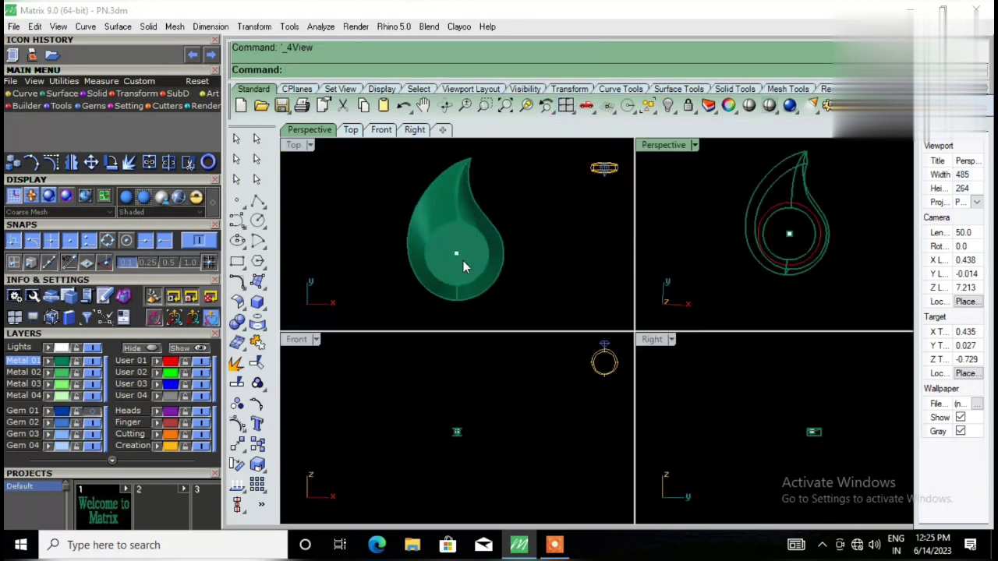
left_click(463, 261)
key("F6")
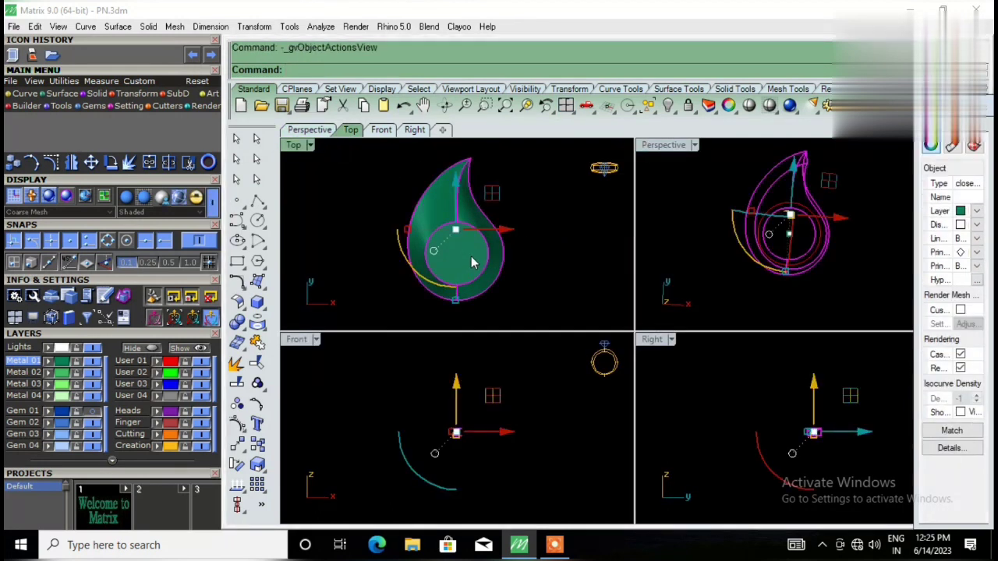
left_click(513, 290)
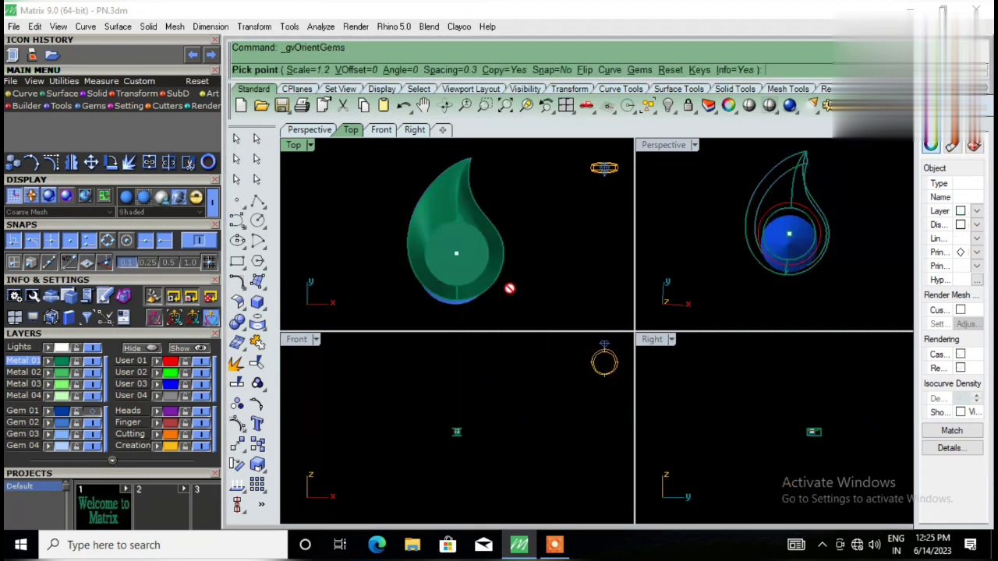
scroll(457, 245, "up", 2)
scroll(468, 226, "up", 2)
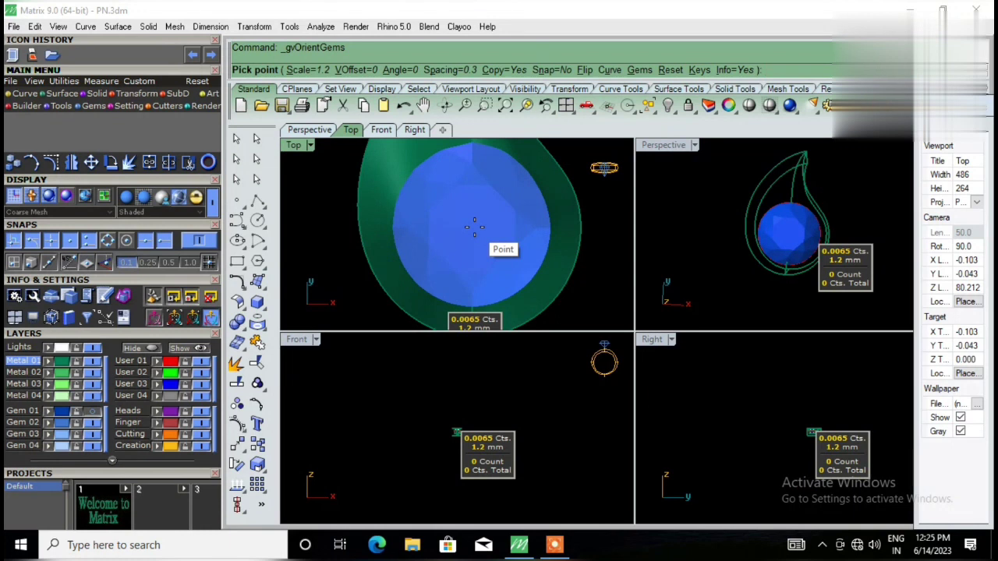
left_click(474, 226)
key("Return")
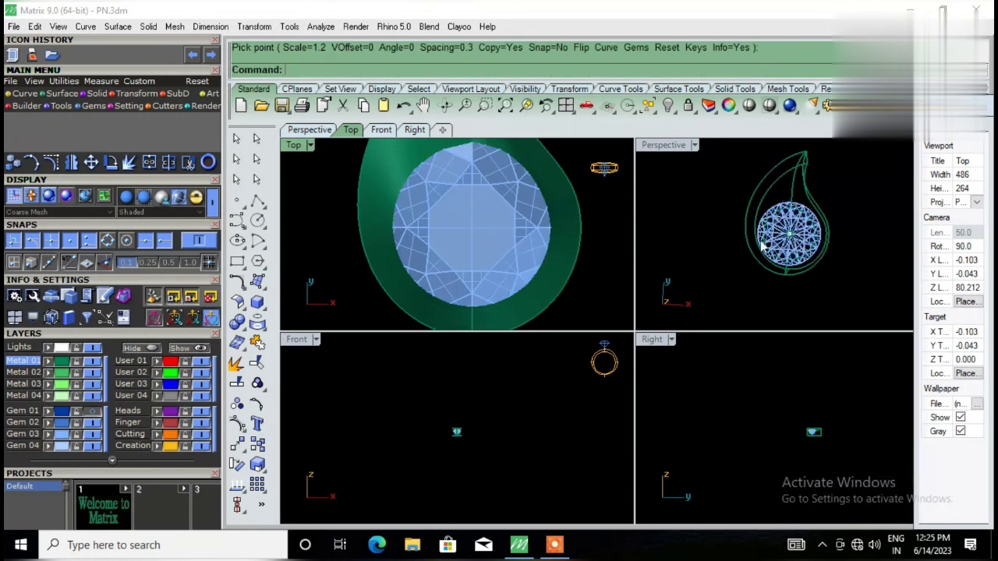
scroll(813, 256, "up", 5)
Step: Maximize the Perspective view and switch it to Shaded to look into the cup
double_click(672, 150)
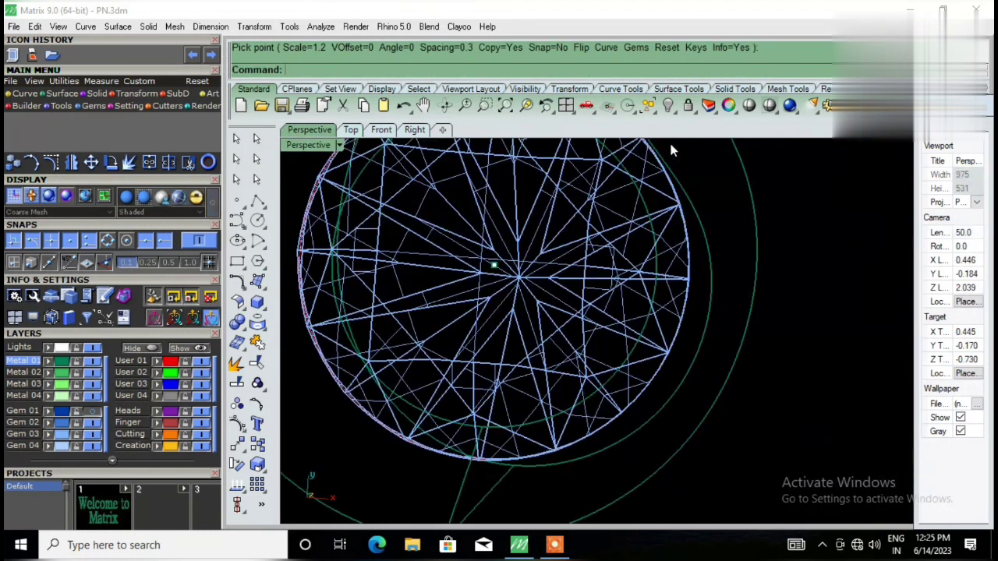
scroll(659, 267, "down", 4)
mouse_move(646, 306)
right_mouse_down()
mouse_move(660, 359)
mouse_move(642, 504)
mouse_move(640, 149)
mouse_move(626, 300)
mouse_move(507, 335)
mouse_move(597, 224)
mouse_move(674, 320)
mouse_move(610, 271)
mouse_move(574, 304)
right_mouse_up()
scroll(624, 300, "up", 2)
scroll(681, 321, "down", 3)
scroll(681, 321, "up", 5)
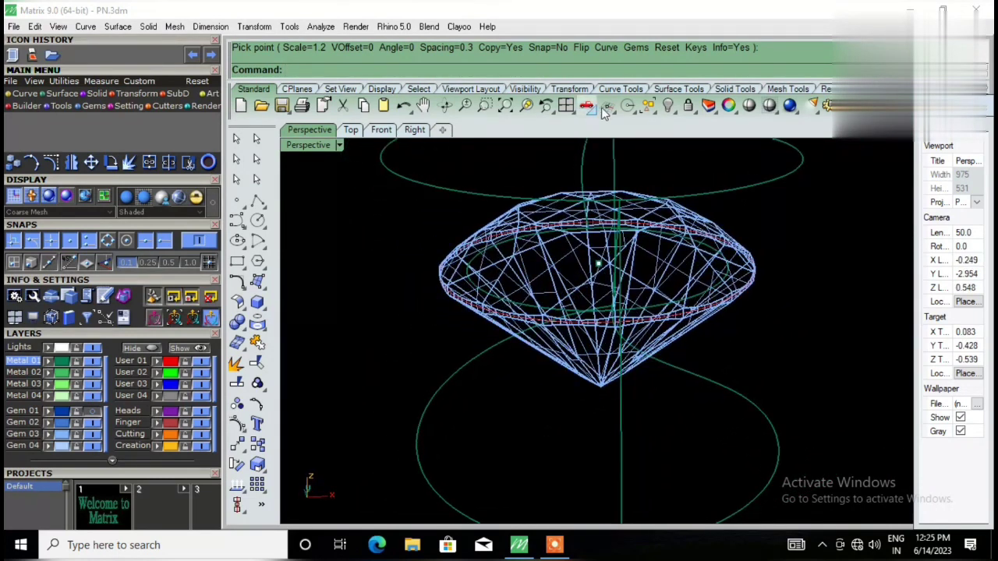
left_click(340, 145)
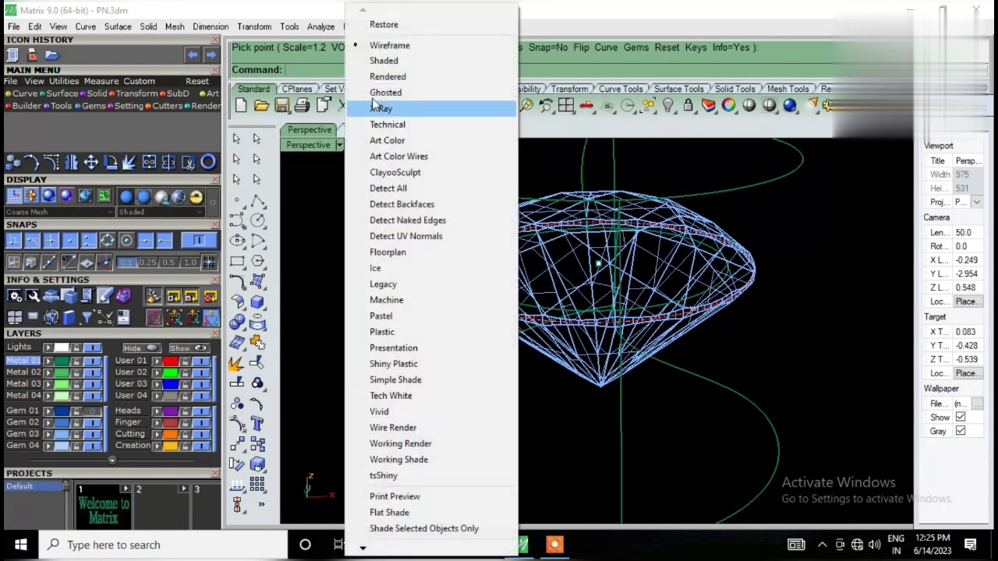
left_click(434, 62)
mouse_move(608, 238)
right_mouse_down()
mouse_move(607, 341)
mouse_move(604, 211)
mouse_move(541, 160)
mouse_move(572, 121)
right_mouse_up()
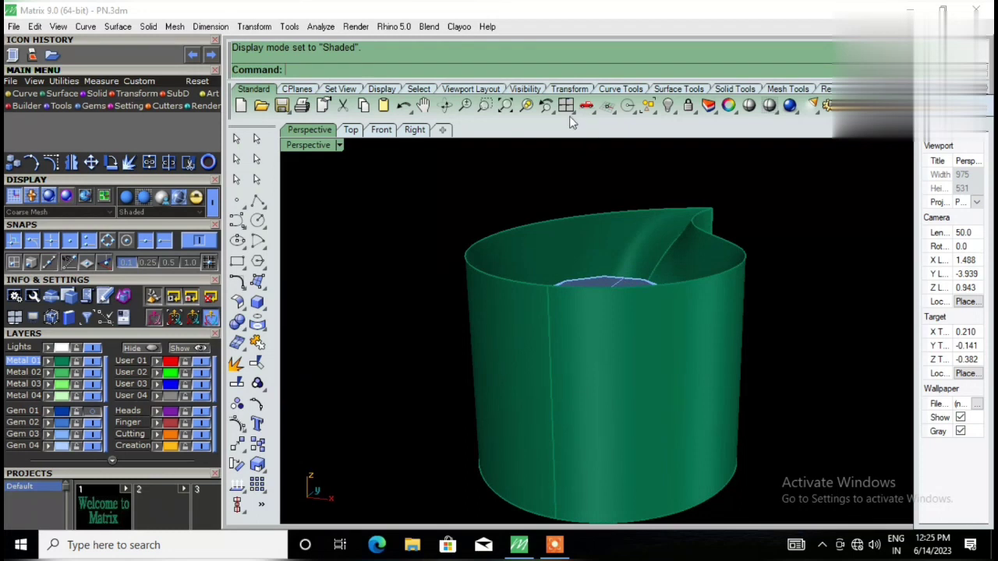
Step: Return to the four-view layout and set Perspective to wireframe for a side-on gem view
left_click(572, 113)
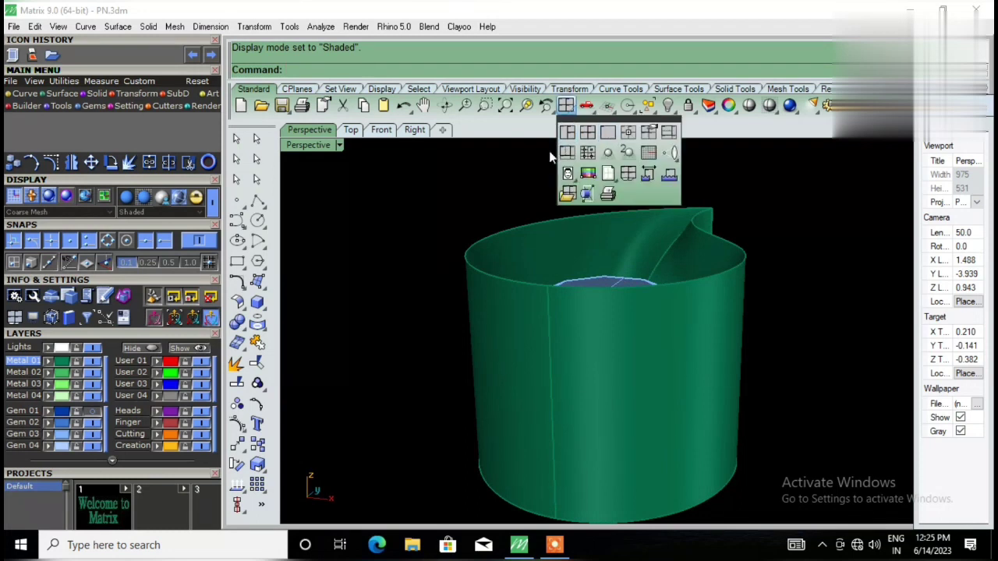
left_click(565, 108)
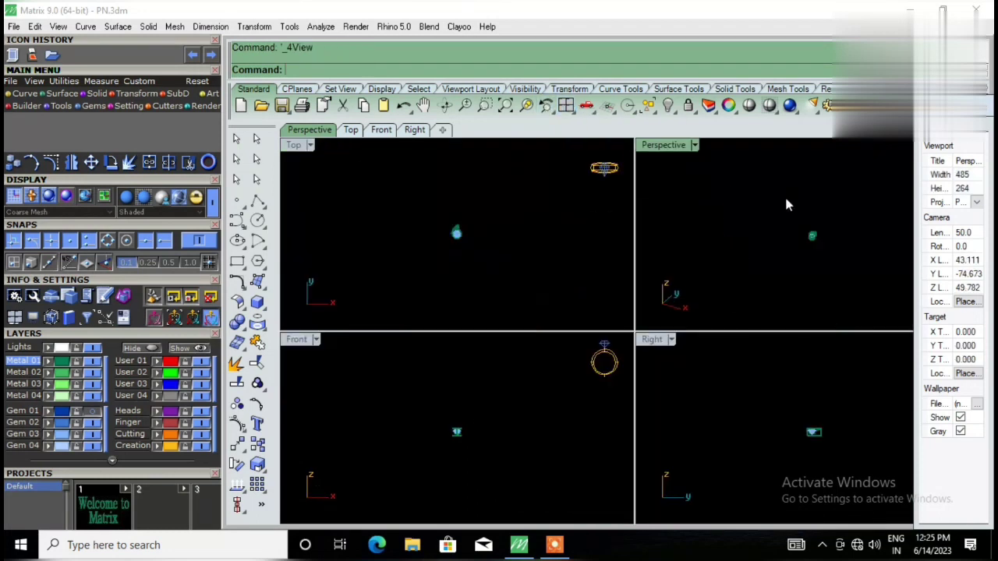
scroll(741, 234, "up", 5)
right_click_drag(741, 234, 989, 156)
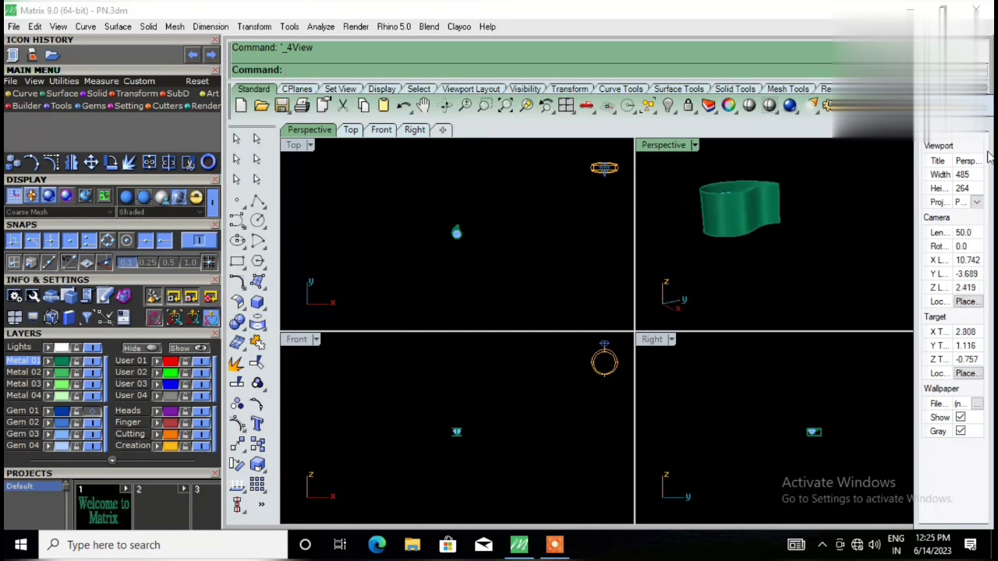
left_click(695, 145)
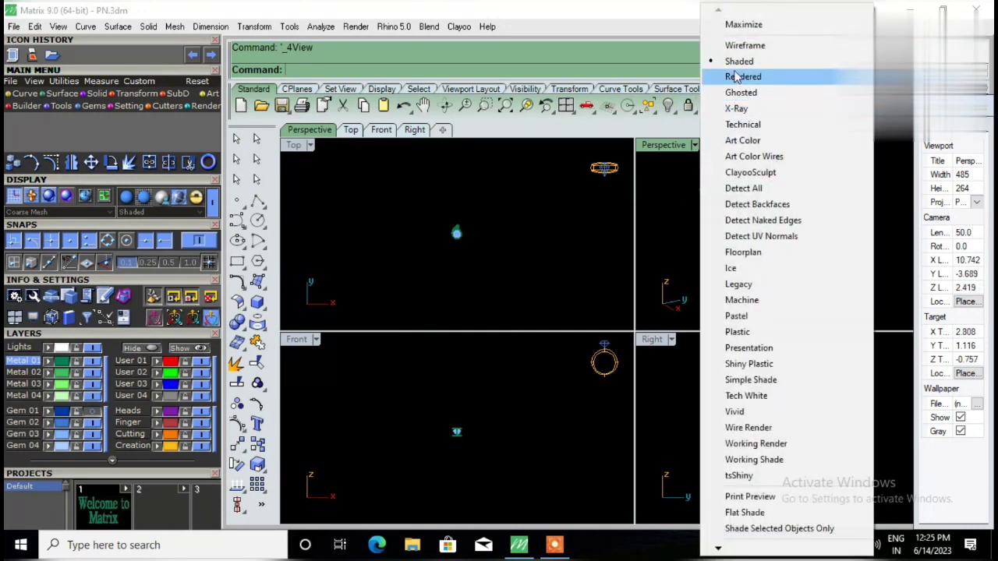
left_click(745, 45)
scroll(718, 235, "up", 3)
mouse_move(718, 235)
right_mouse_down()
mouse_move(793, 207)
mouse_move(768, 229)
right_mouse_up()
scroll(827, 232, "down", 3)
scroll(826, 218, "up", 3)
scroll(826, 203, "up", 3)
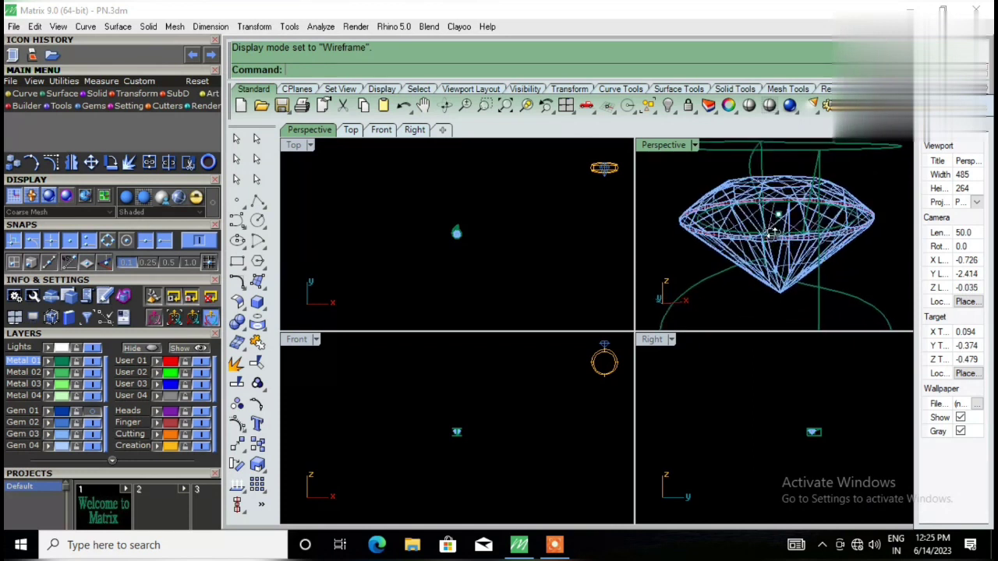
Step: Select the gem and delete the guide arcs surrounding it
left_click(743, 193)
scroll(780, 218, "down", 3)
scroll(813, 226, "up", 3)
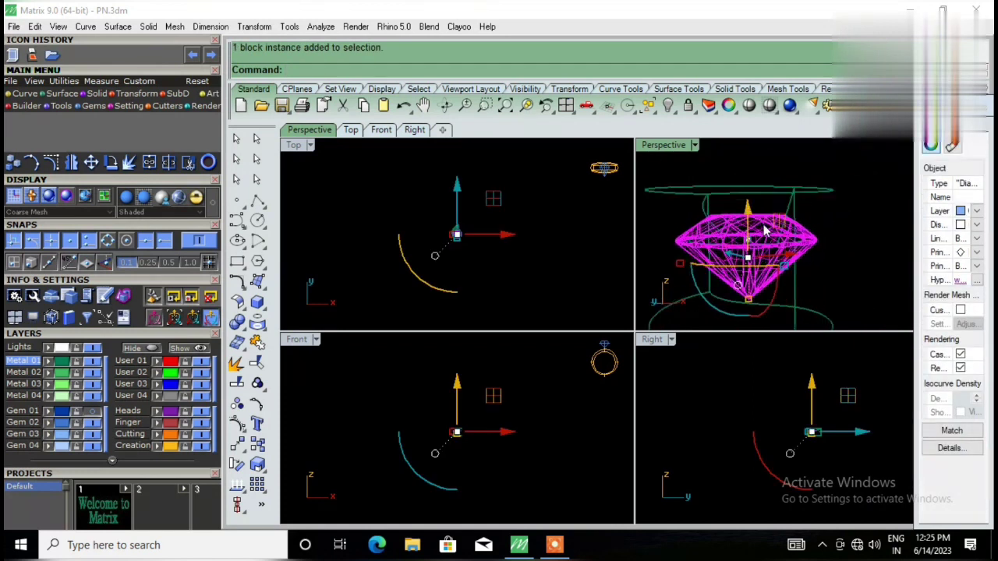
key("Delete")
left_click_drag(747, 211, 747, 214)
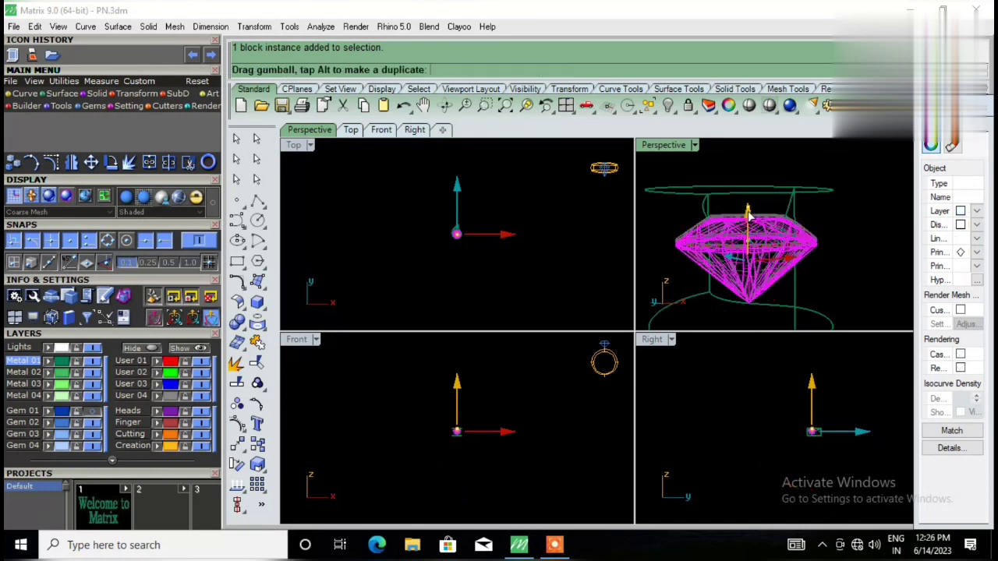
left_click(833, 229)
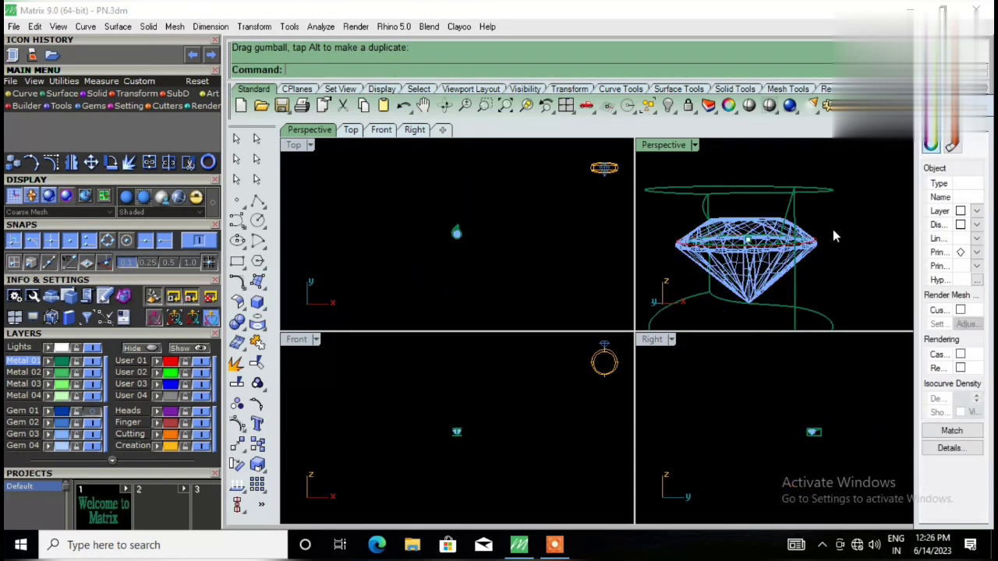
scroll(803, 238, "up", 2)
scroll(776, 247, "up", 2)
mouse_move(776, 247)
right_mouse_down()
mouse_move(973, 274)
mouse_move(955, 263)
mouse_move(884, 266)
mouse_move(893, 275)
mouse_move(716, 152)
right_mouse_up()
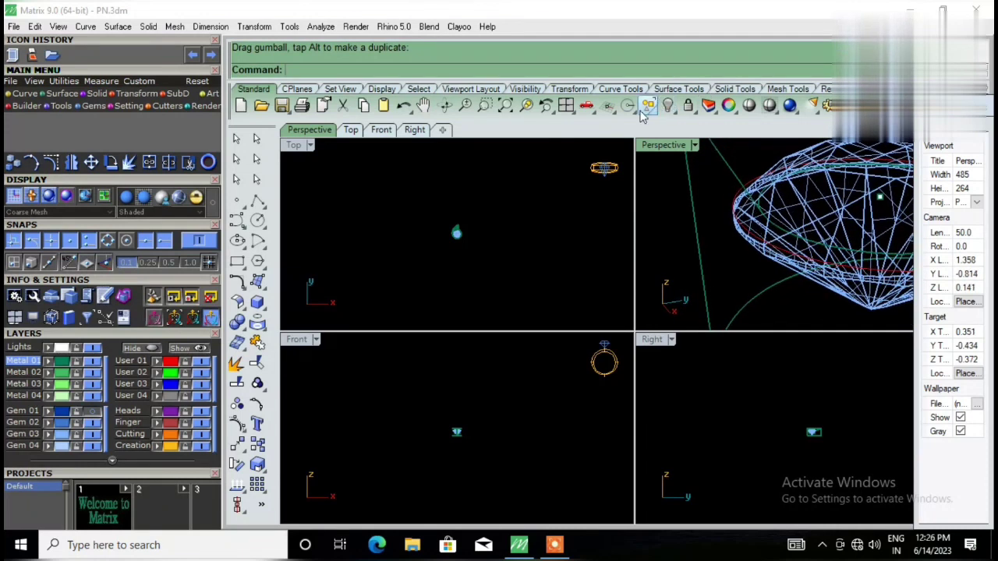
Step: Reset the four default views, then set Perspective to Shaded and maximize it
left_click(565, 105)
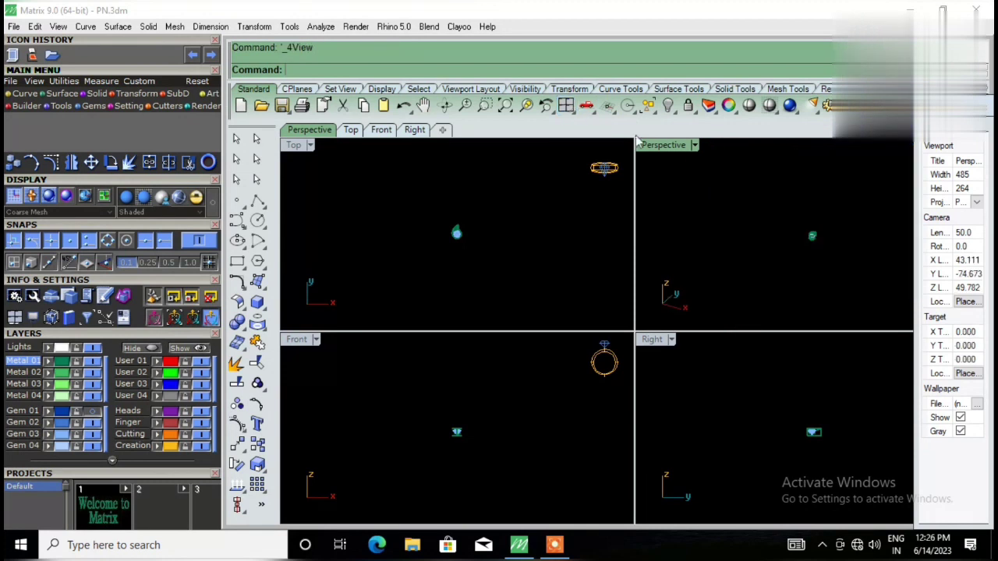
left_click(694, 146)
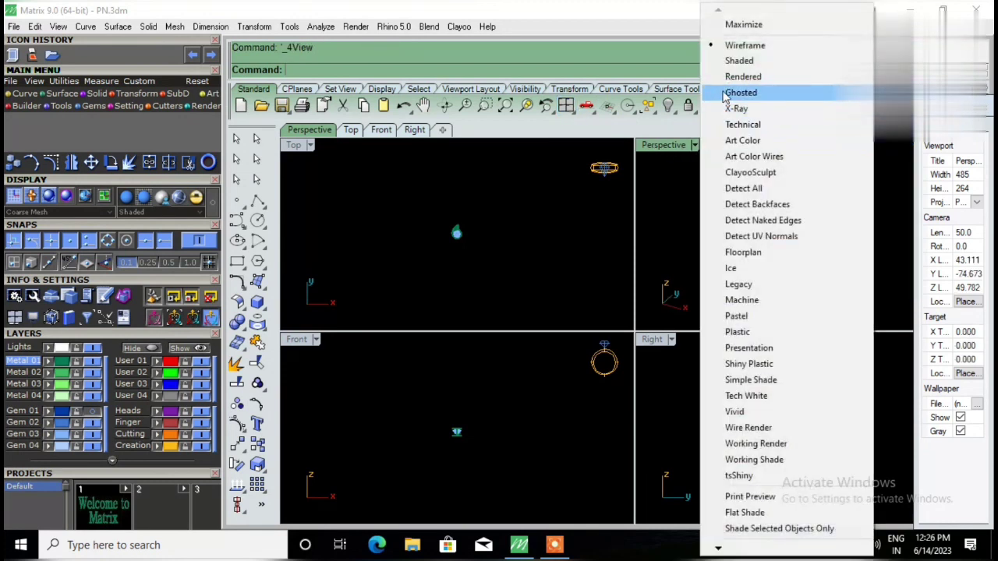
left_click(745, 60)
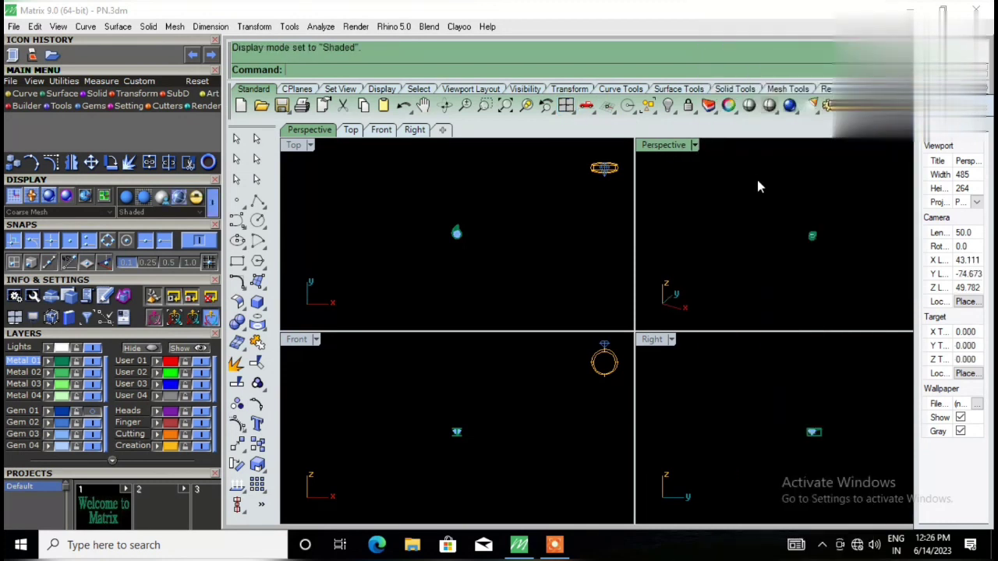
double_click(676, 146)
scroll(737, 351, "up", 5)
right_click_drag(749, 328, 760, 339)
scroll(700, 407, "up", 3)
mouse_move(724, 379)
right_mouse_down()
mouse_move(674, 344)
mouse_move(679, 434)
right_mouse_up()
Step: Select the round gem and choose Gem Cutter from the F6 actions list
left_click(640, 456)
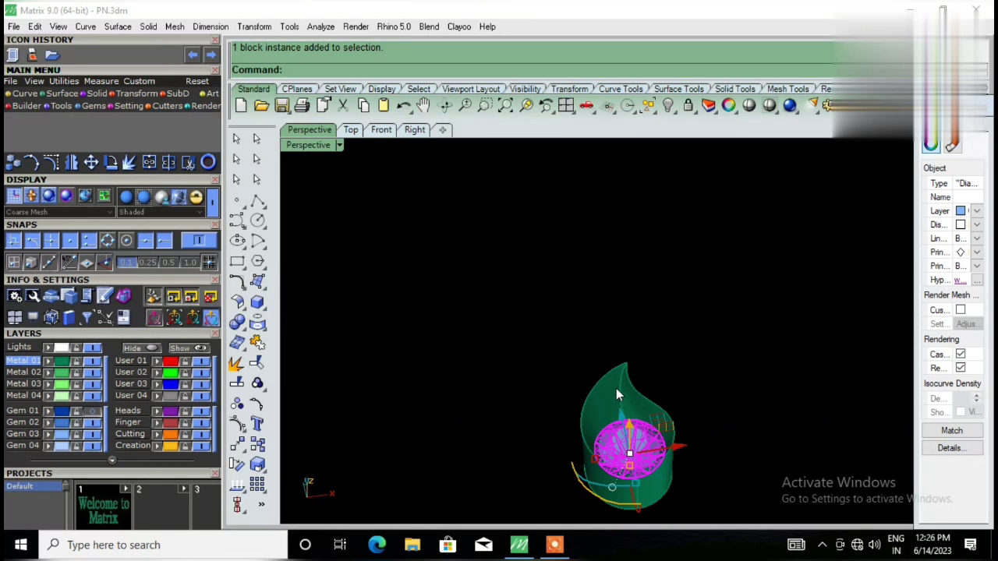
key("F6")
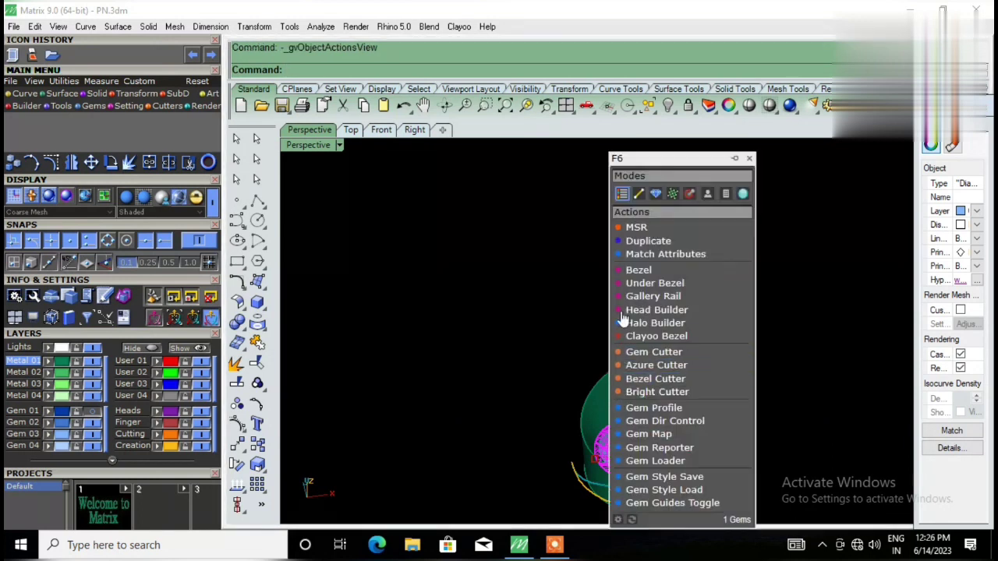
left_click(662, 357)
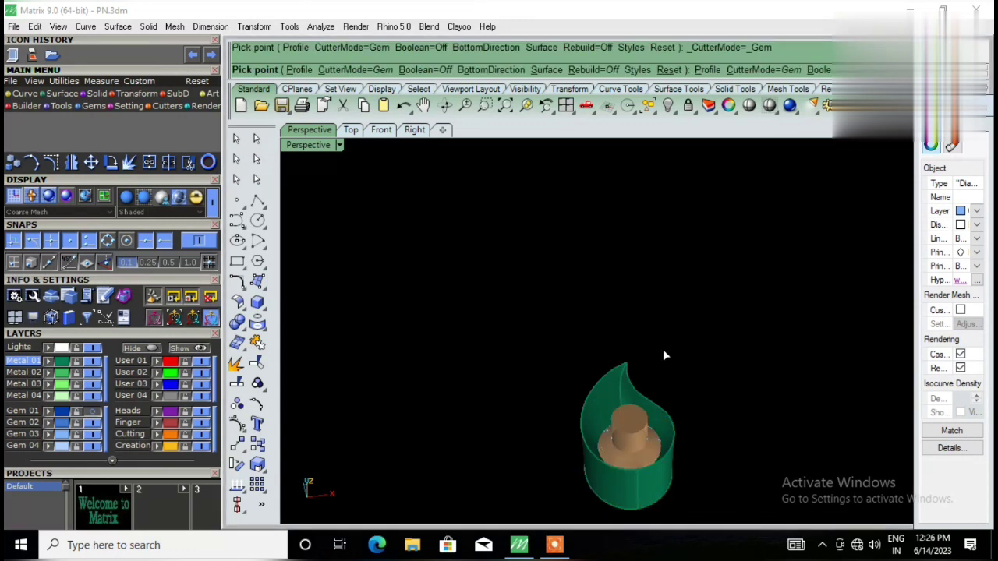
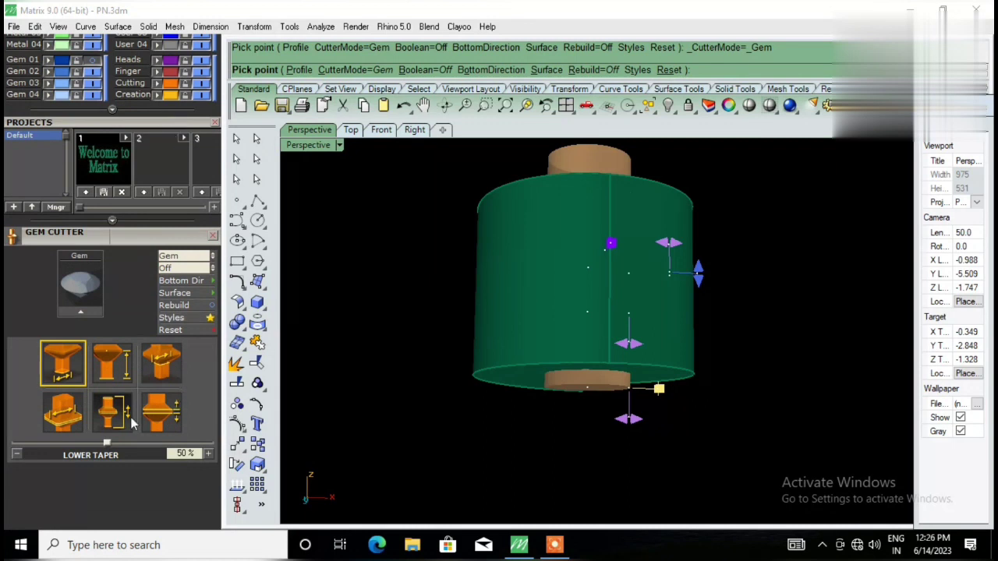
Step: Set the gem cutter to Z offset -3%, girdle width 6.6% and lower depth -273%, then finish it
left_click(123, 426)
mouse_move(115, 450)
left_mouse_down()
mouse_move(94, 455)
mouse_move(106, 453)
left_mouse_up()
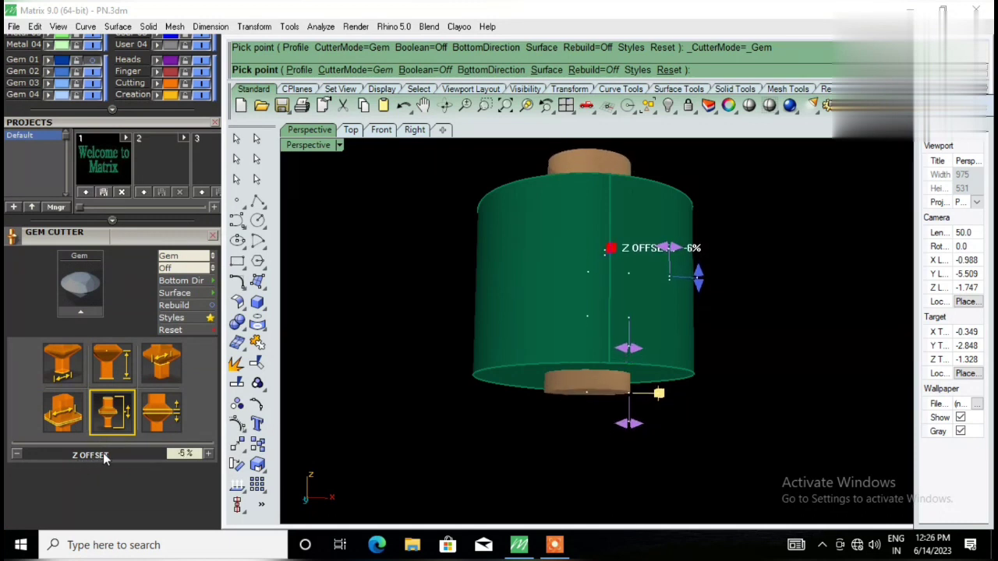
mouse_move(428, 276)
right_mouse_down()
mouse_move(537, 281)
mouse_move(628, 382)
mouse_move(648, 351)
mouse_move(620, 162)
mouse_move(624, 289)
mouse_move(626, 236)
mouse_move(637, 330)
right_mouse_up()
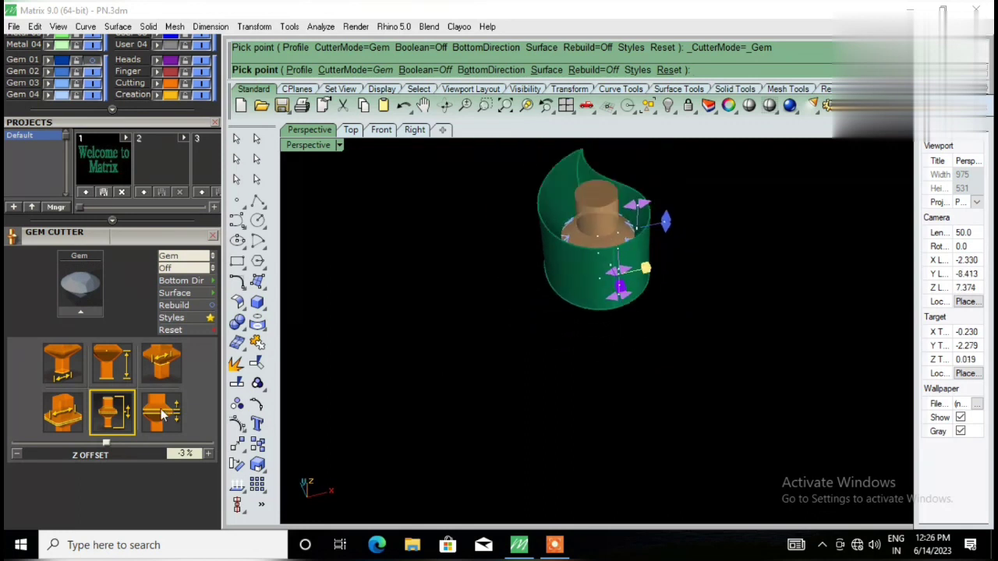
left_click(160, 409)
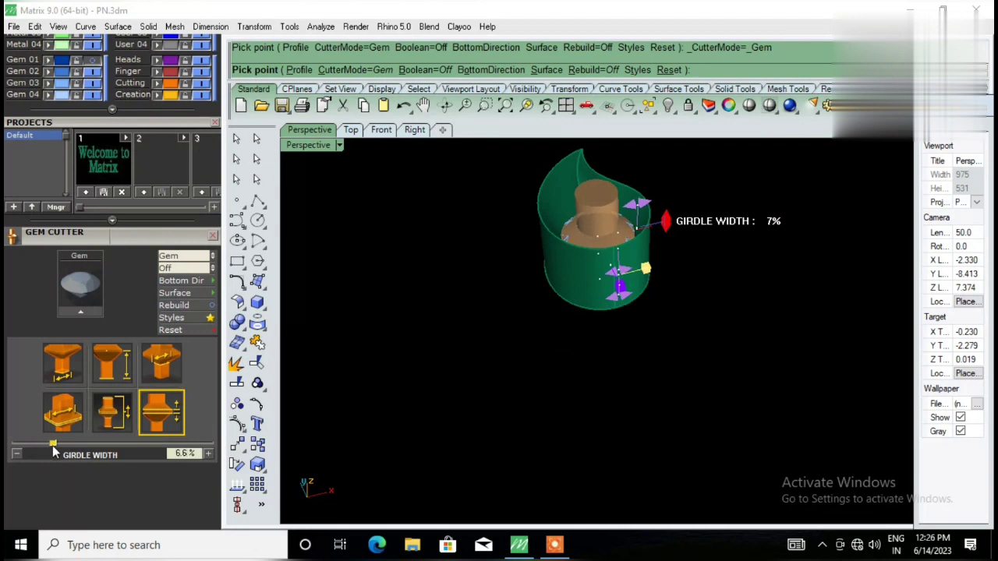
mouse_move(543, 419)
right_mouse_down()
mouse_move(543, 322)
mouse_move(570, 330)
mouse_move(571, 300)
right_mouse_up()
left_click(118, 373)
mouse_move(145, 447)
left_mouse_down()
mouse_move(96, 464)
mouse_move(104, 464)
left_mouse_up()
right_click_drag(558, 372, 594, 323)
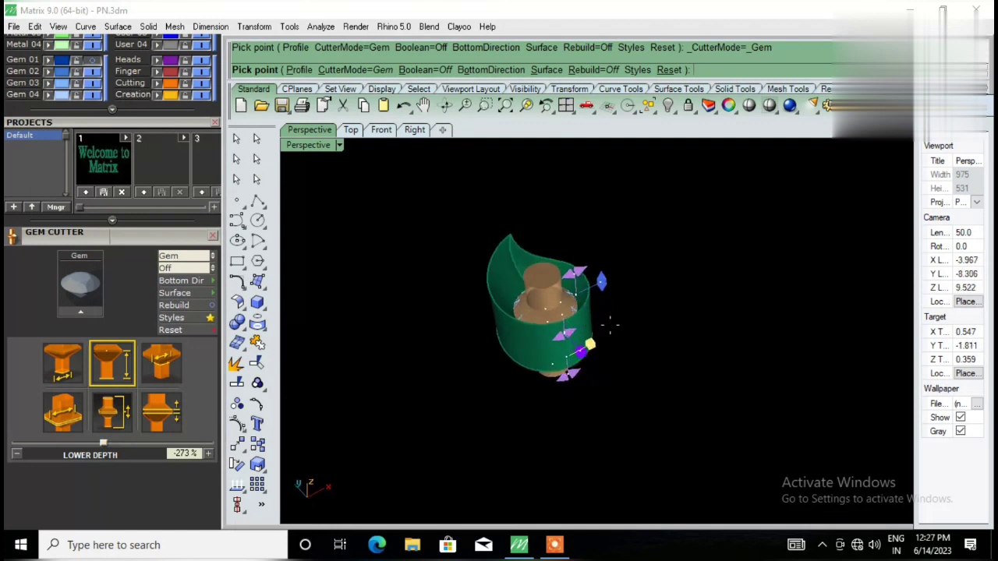
key("Return")
Step: Copy the orange gem cutter to the clipboard
scroll(570, 306, "up", 5)
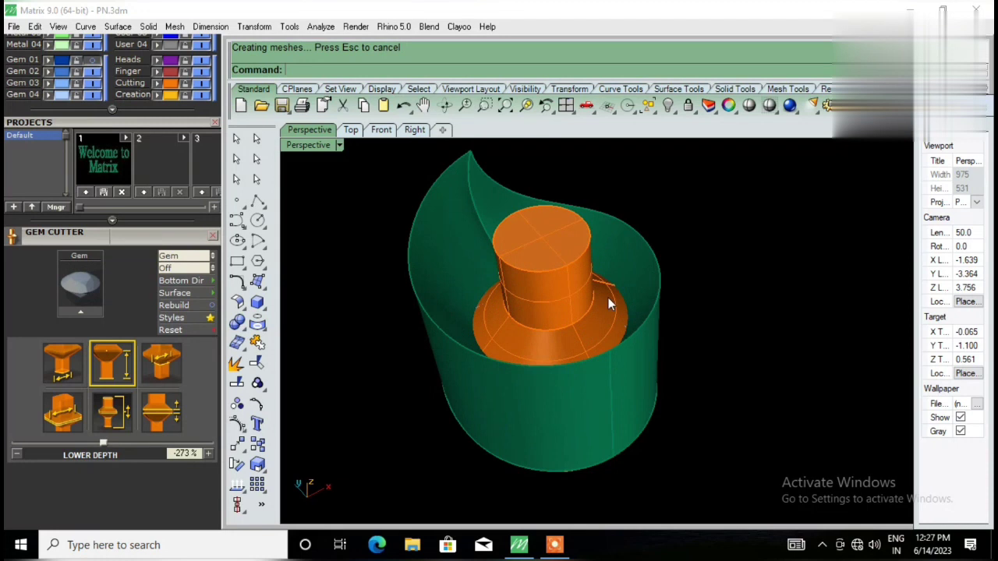
left_click(537, 269)
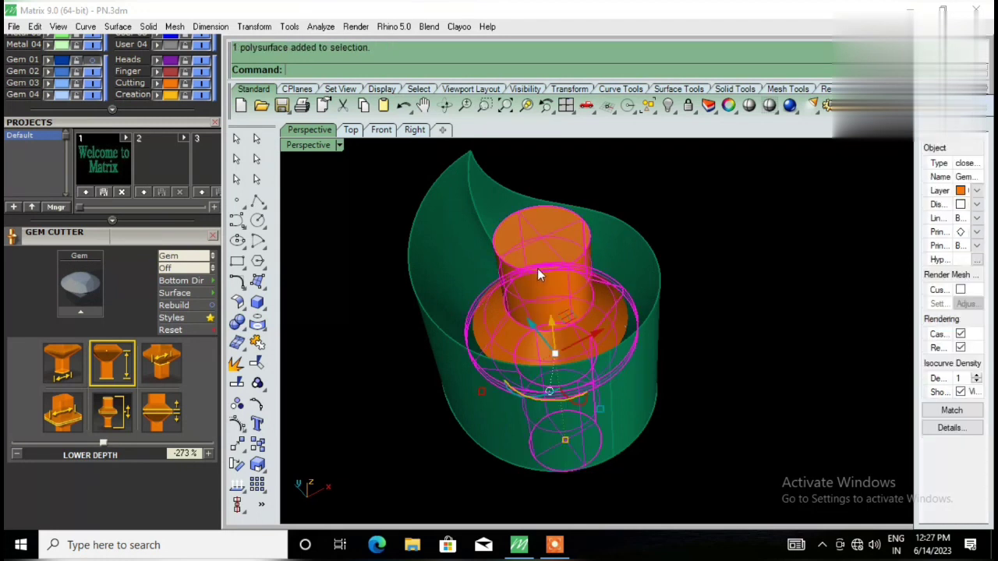
key("ctrl+c")
key("Escape")
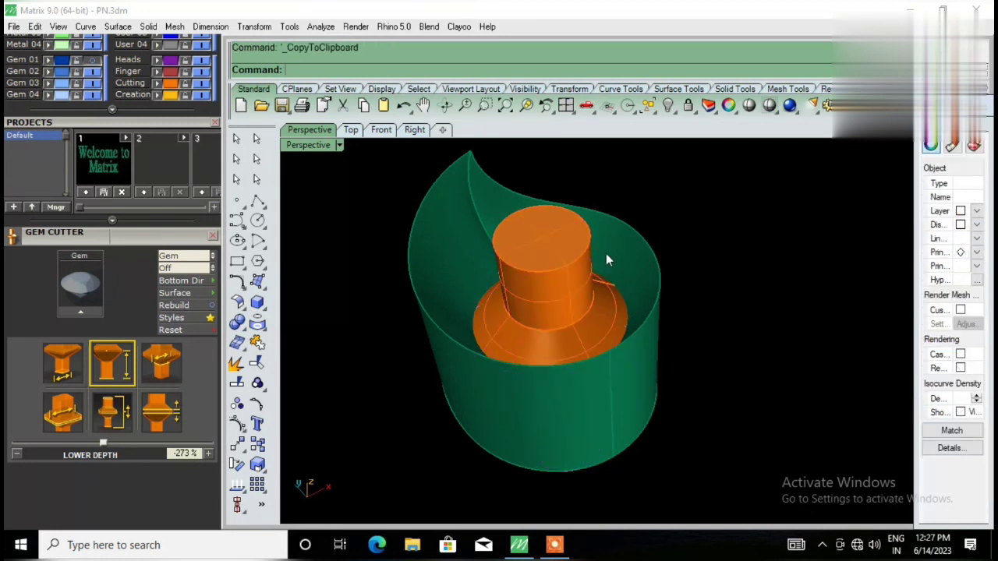
Step: Boolean-difference the orange cutter out of the green teardrop bezel
left_click(614, 246)
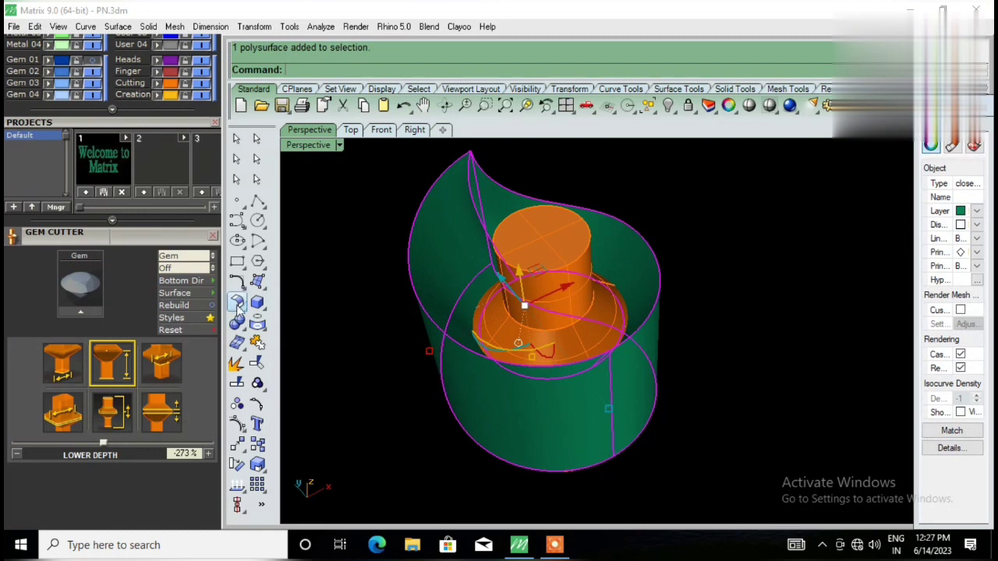
left_click(243, 332)
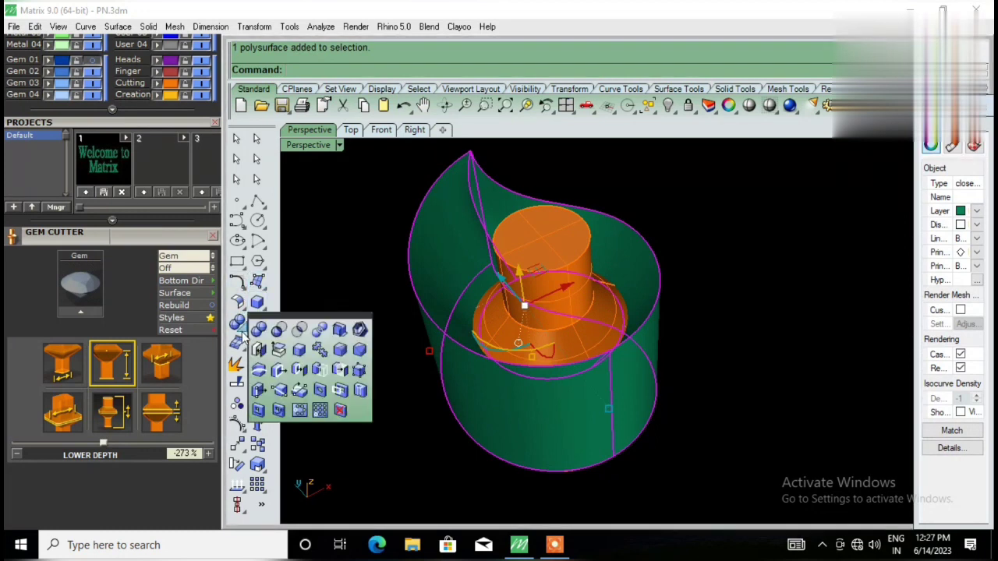
left_click(283, 330)
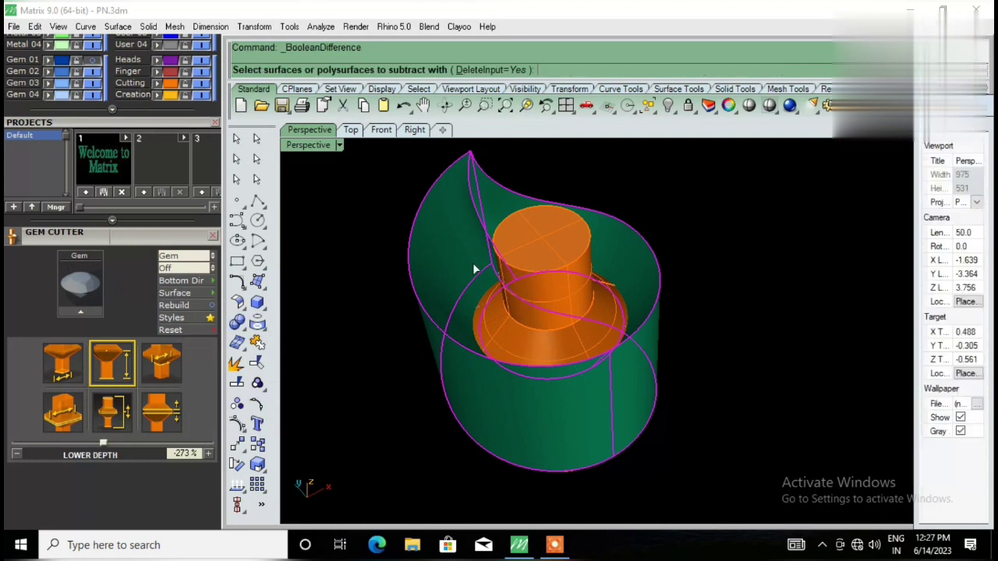
left_click(543, 243)
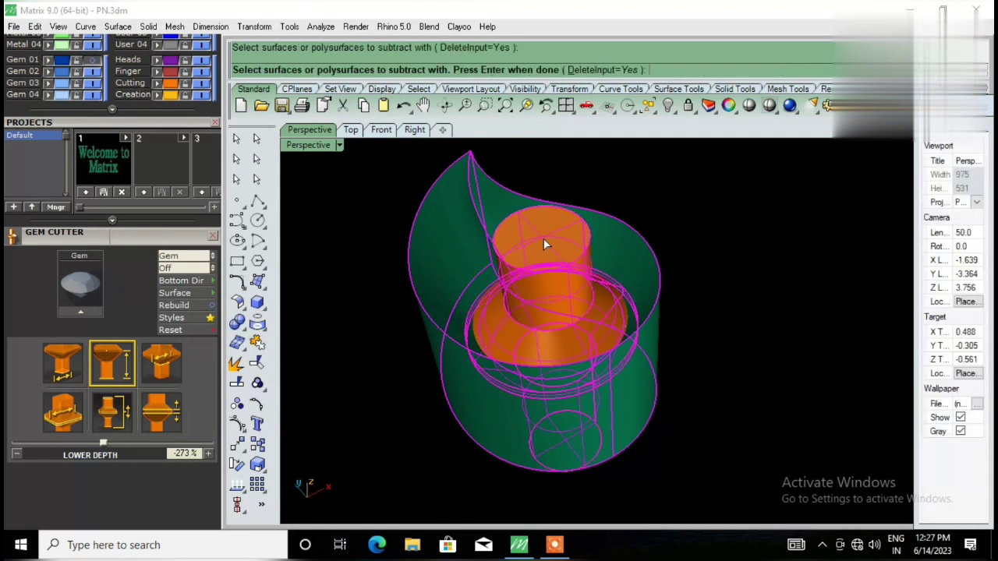
key("Return")
Step: Hide the diamond sitting in the bezel seat and inspect the cavity
left_click(563, 302)
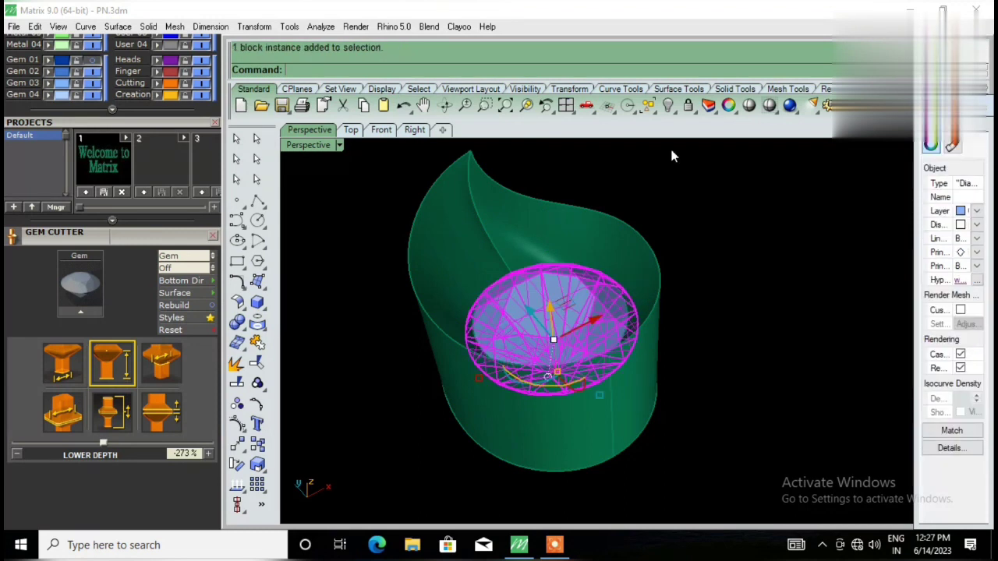
left_click(669, 107)
right_click_drag(663, 179, 579, 236)
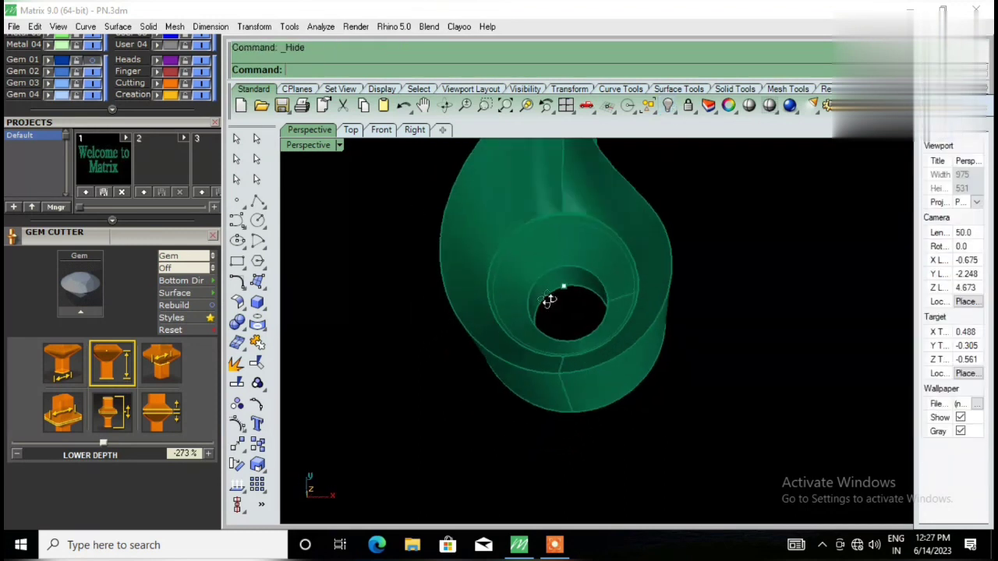
scroll(580, 258, "up", 3)
mouse_move(582, 278)
right_mouse_down()
mouse_move(399, 232)
mouse_move(679, 233)
mouse_move(649, 266)
right_mouse_up()
Step: Select all curves and delete them, then undo the deletion to restore the bezel
left_click(648, 261)
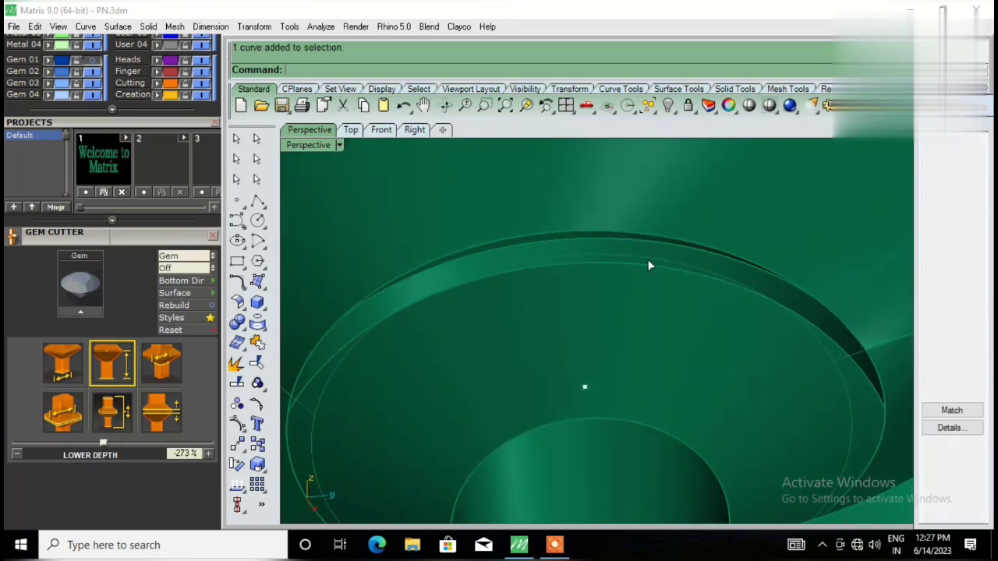
left_click(659, 145)
left_click(656, 113)
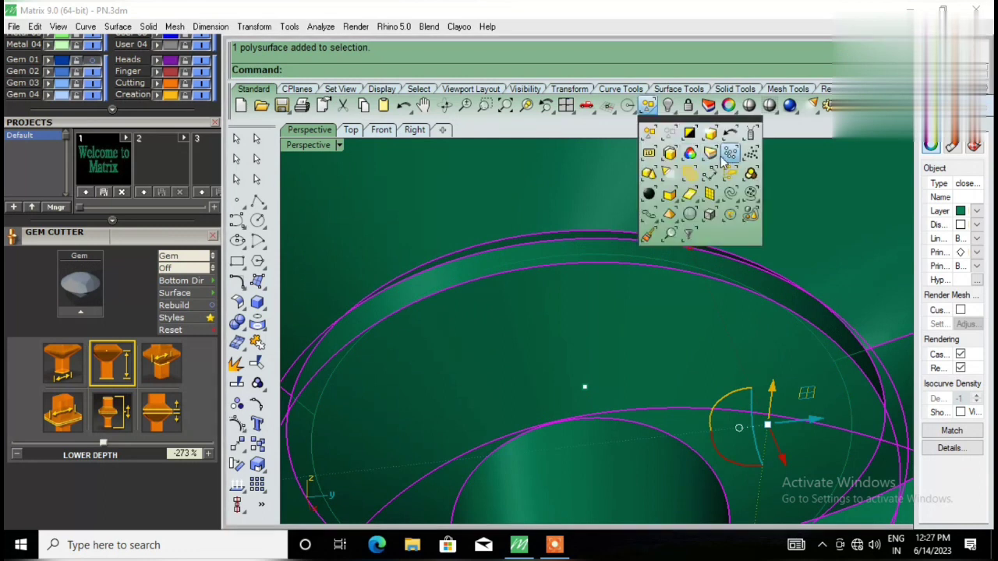
left_click(731, 194)
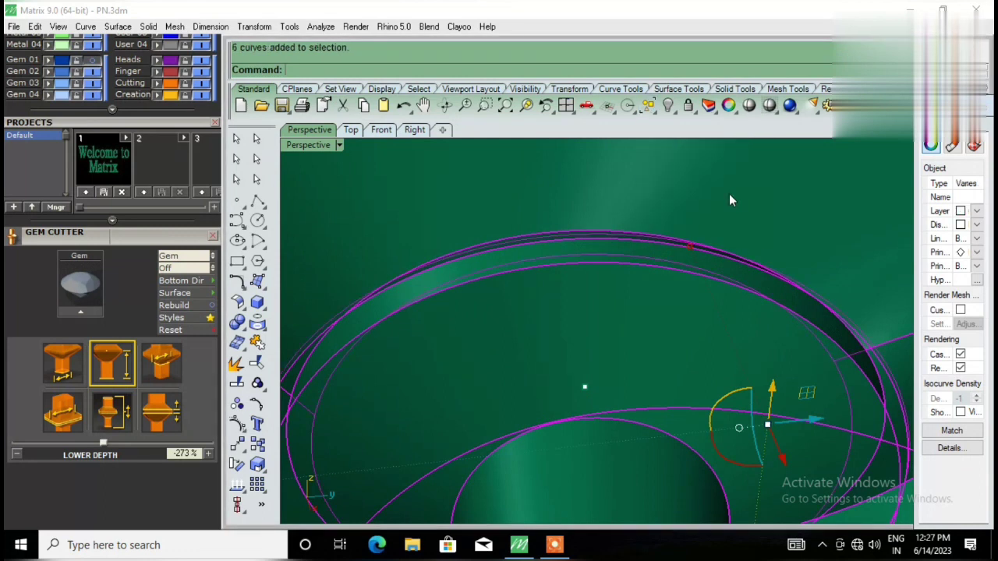
key("Delete")
key("ctrl+z")
Step: Reselect only the six leftover construction curves and delete them
scroll(604, 296, "down", 3)
key("Escape")
left_click(648, 105)
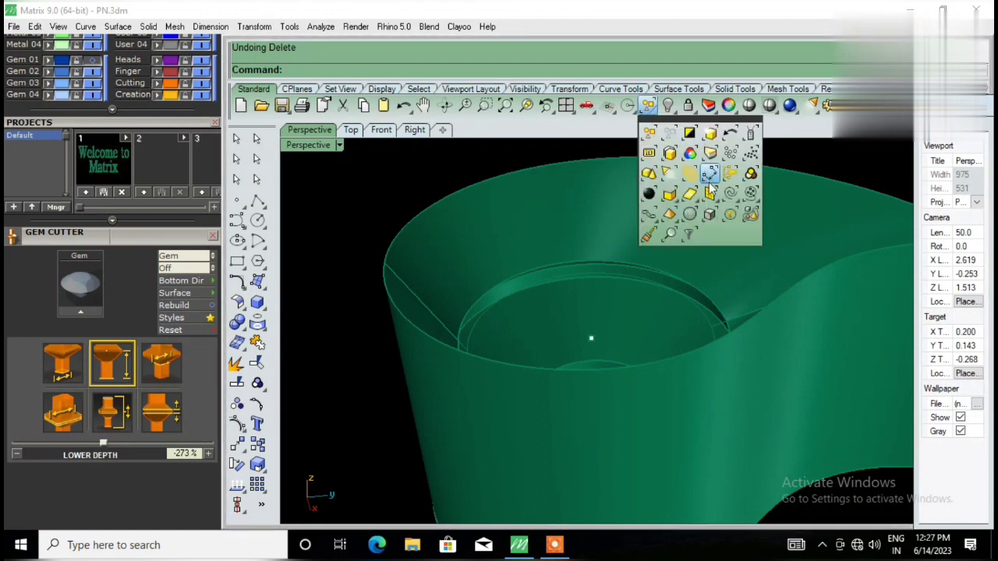
left_click(730, 194)
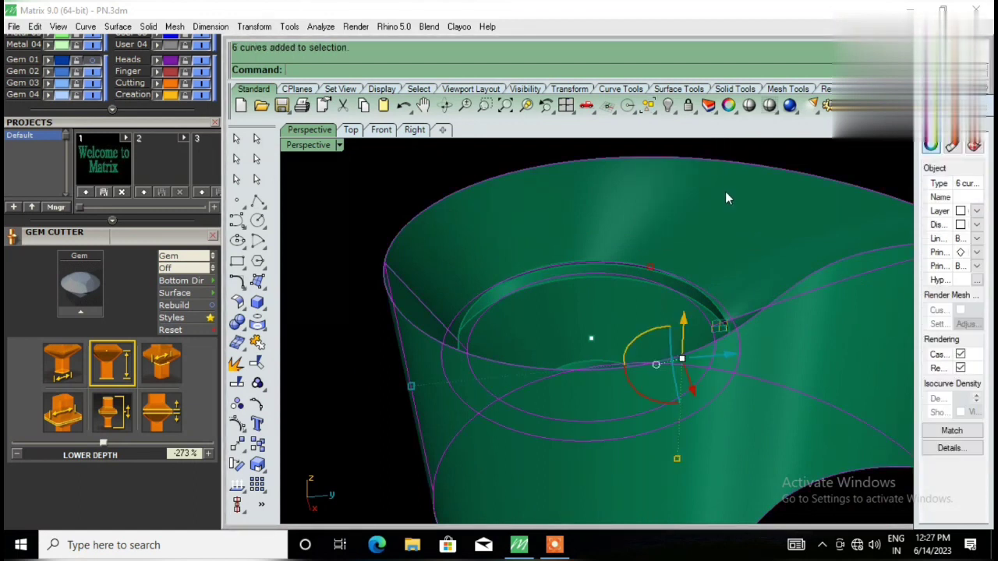
key("Delete")
scroll(588, 285, "down", 5)
mouse_move(588, 286)
right_mouse_down()
mouse_move(664, 379)
mouse_move(633, 378)
right_mouse_up()
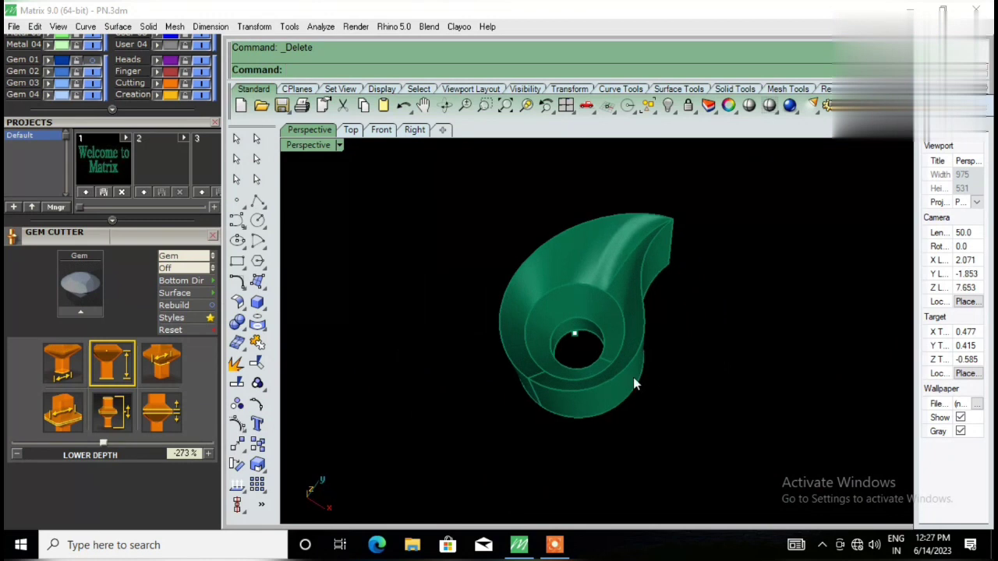
scroll(616, 320, "up", 5)
mouse_move(545, 275)
right_mouse_down()
mouse_move(630, 319)
mouse_move(638, 198)
right_mouse_up()
scroll(606, 325, "up", 5)
mouse_move(606, 325)
right_mouse_down()
mouse_move(689, 289)
mouse_move(622, 283)
mouse_move(613, 291)
right_mouse_up()
scroll(687, 291, "up", 3)
scroll(479, 303, "up", 3)
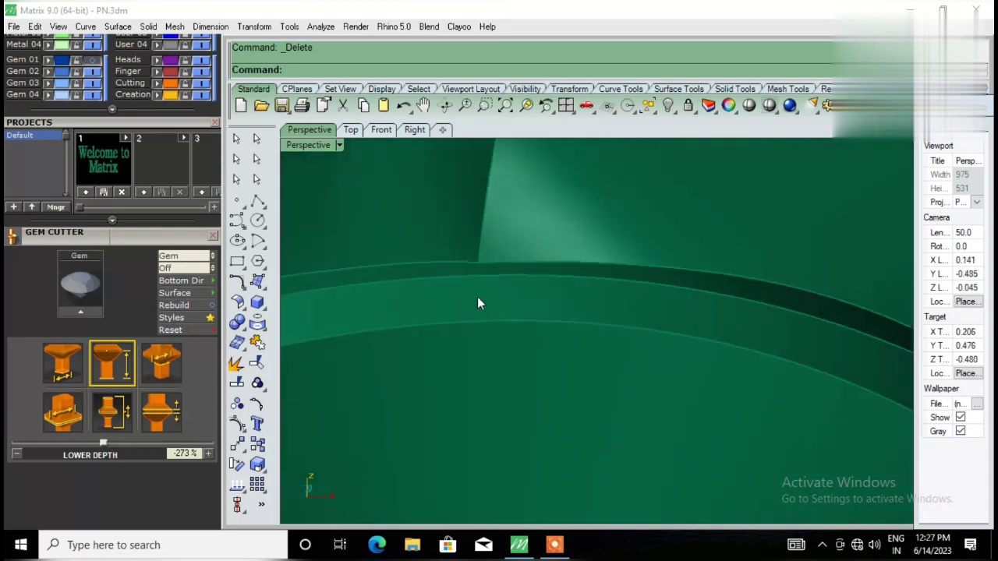
scroll(475, 285, "down", 3)
mouse_move(475, 285)
right_mouse_down()
mouse_move(443, 335)
mouse_move(424, 335)
right_mouse_up()
scroll(485, 255, "up", 3)
scroll(533, 241, "down", 3)
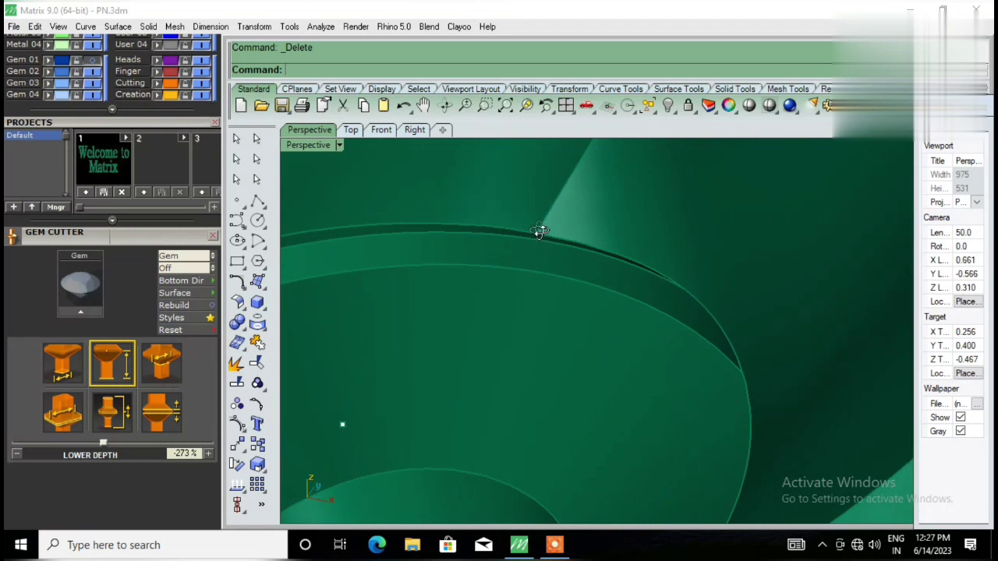
right_click_drag(542, 229, 541, 221)
scroll(521, 264, "up", 3)
scroll(534, 287, "down", 3)
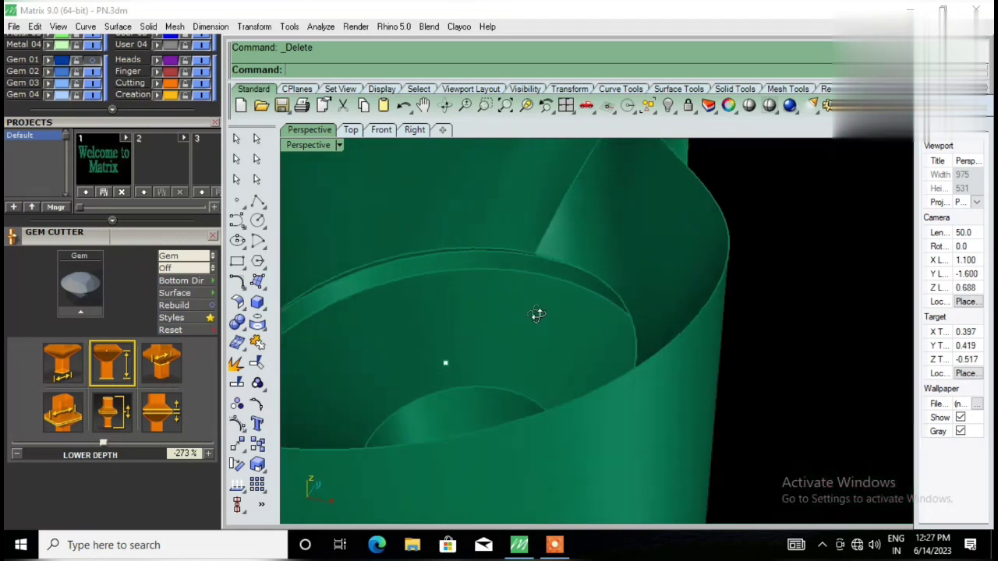
scroll(460, 344, "down", 3)
scroll(460, 344, "down", 3)
scroll(466, 360, "up", 5)
mouse_move(465, 359)
right_mouse_down()
mouse_move(504, 439)
mouse_move(367, 335)
mouse_move(461, 278)
mouse_move(368, 231)
mouse_move(401, 287)
mouse_move(539, 251)
right_mouse_up()
scroll(461, 277, "up", 3)
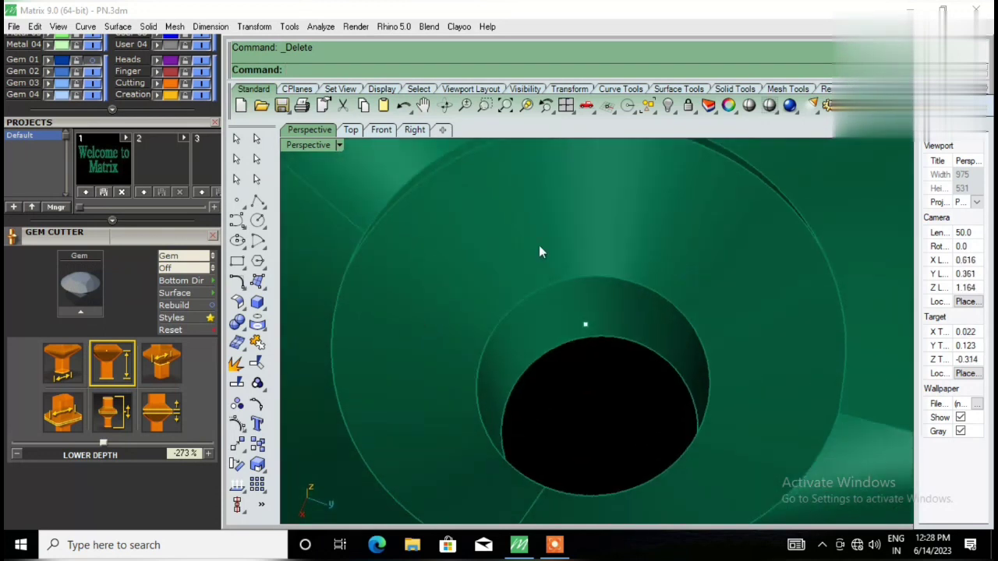
Step: Show the hidden gem objects and select the gem in the setting
left_click(670, 105)
scroll(528, 331, "down", 3)
left_click(527, 311)
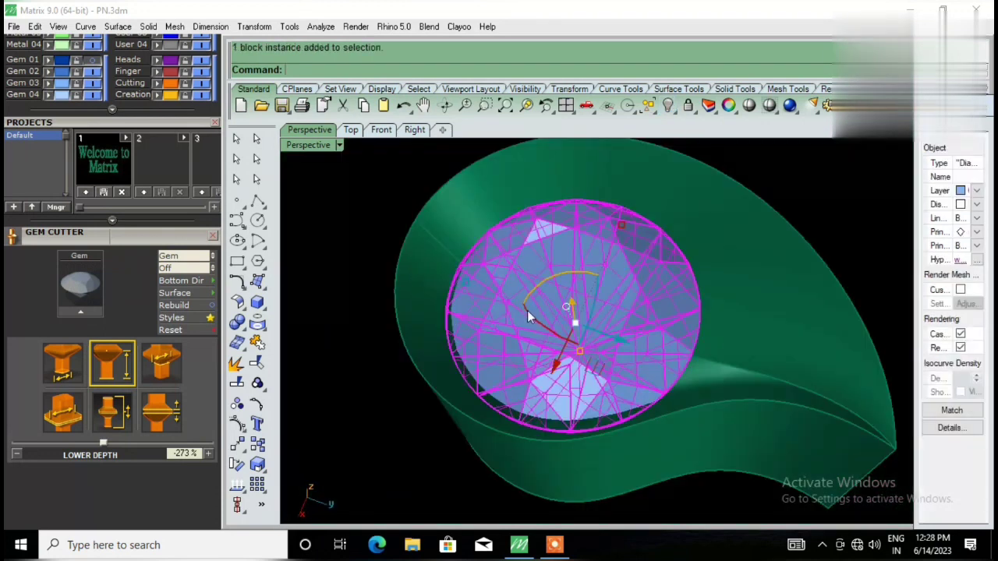
right_click_drag(556, 303, 573, 351)
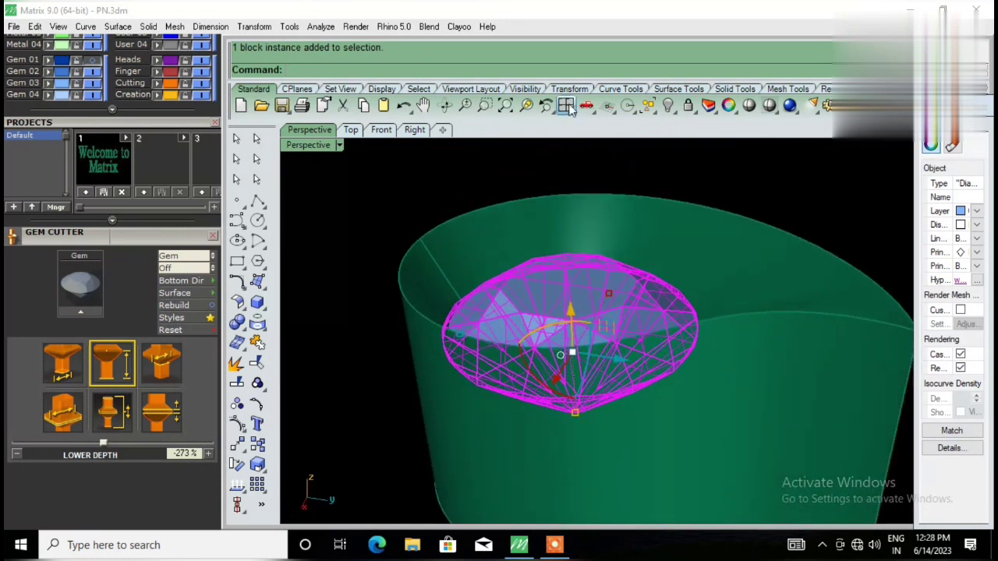
Step: Switch to four viewports, set Perspective to Wireframe and maximize it
left_click(567, 105)
left_click(694, 146)
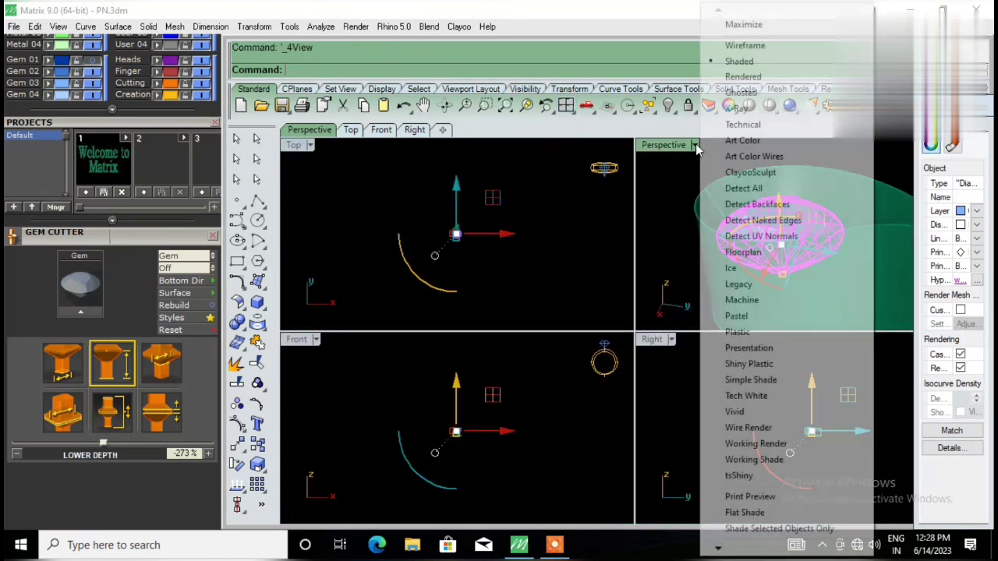
left_click(742, 47)
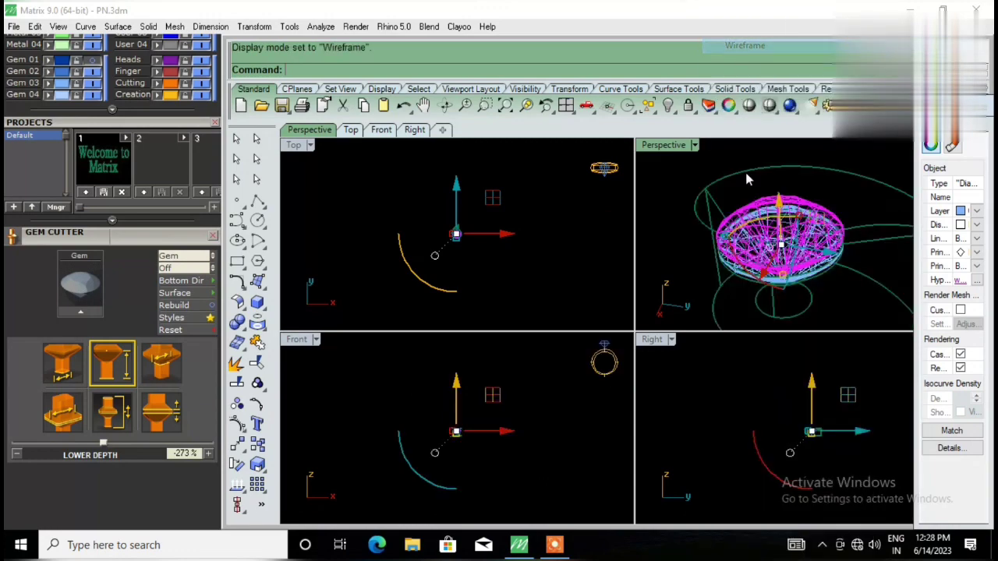
scroll(745, 253, "up", 2)
double_click(665, 146)
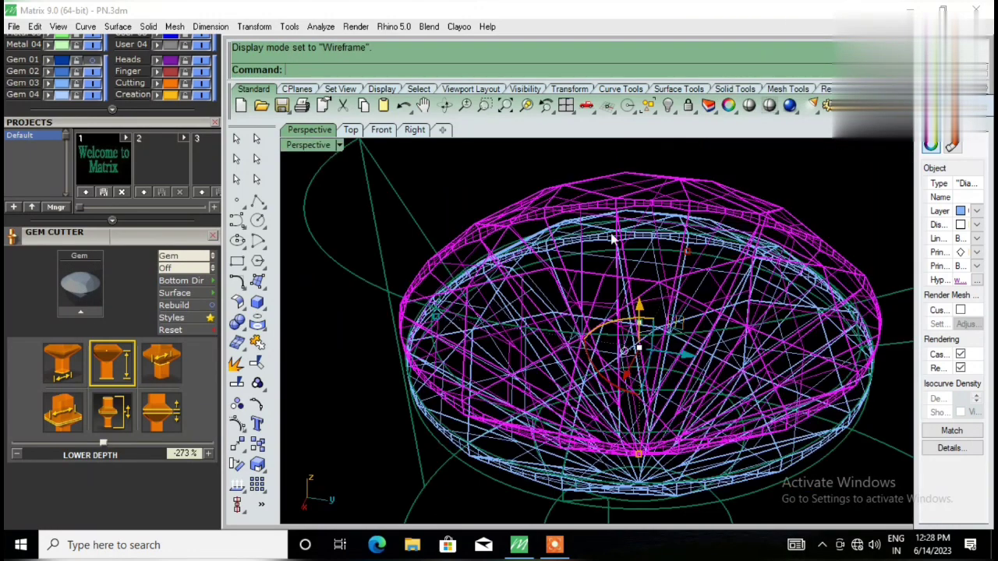
mouse_move(499, 351)
right_mouse_down()
mouse_move(484, 278)
mouse_move(477, 316)
right_mouse_up()
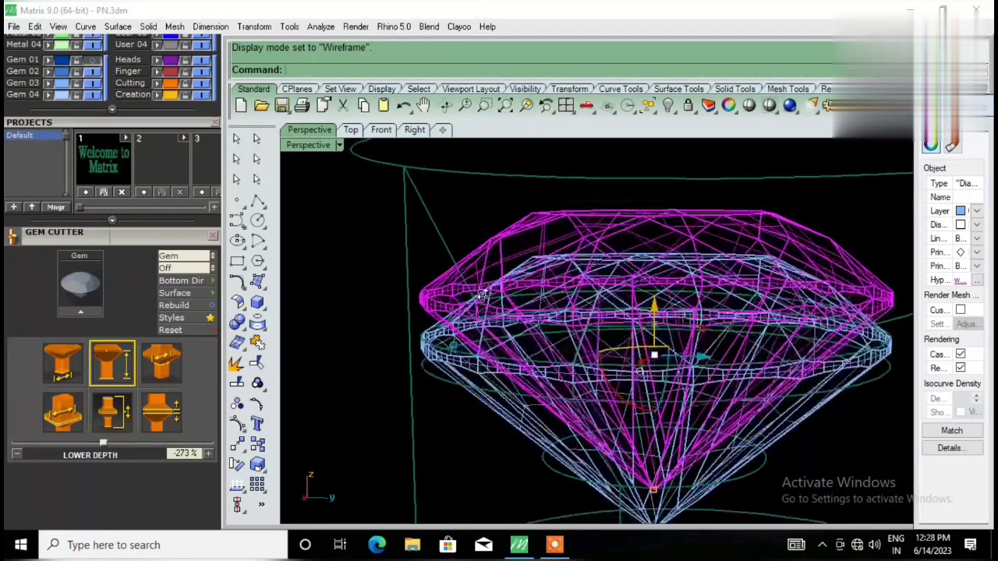
Step: Delete the upper duplicate gem copy from the overlapping objects
left_click(349, 257)
left_click(542, 267)
key("Delete")
mouse_move(517, 227)
right_mouse_down()
mouse_move(517, 312)
mouse_move(508, 273)
mouse_move(503, 298)
mouse_move(456, 343)
right_mouse_up()
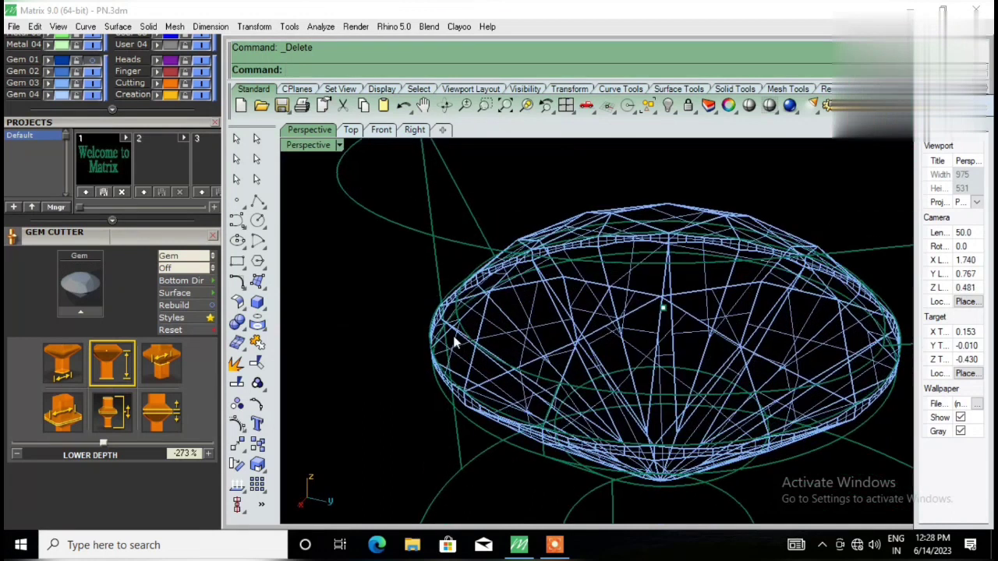
Step: Hide the remaining gem polysurface, then show hidden objects again
left_click(463, 336)
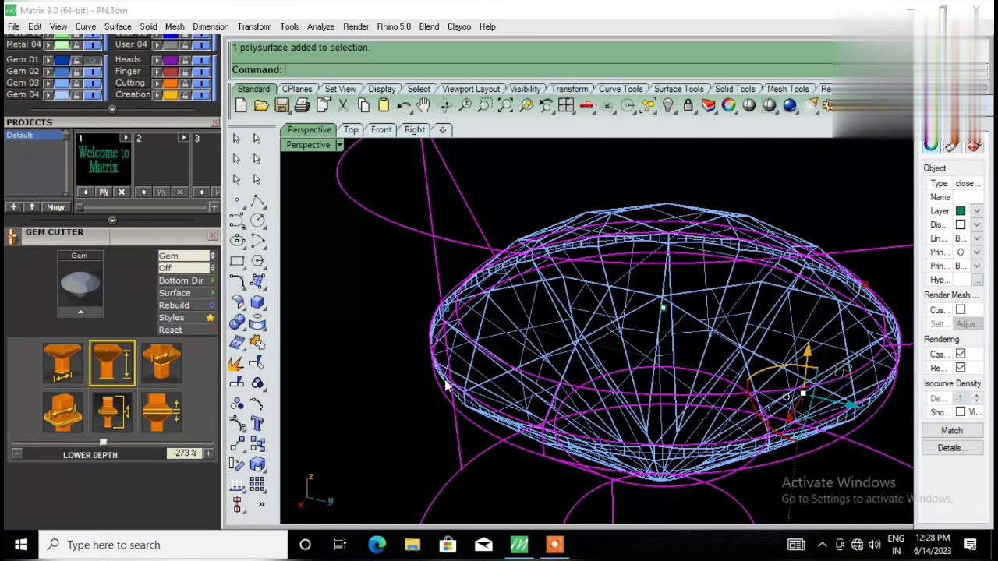
scroll(463, 400, "up", 3)
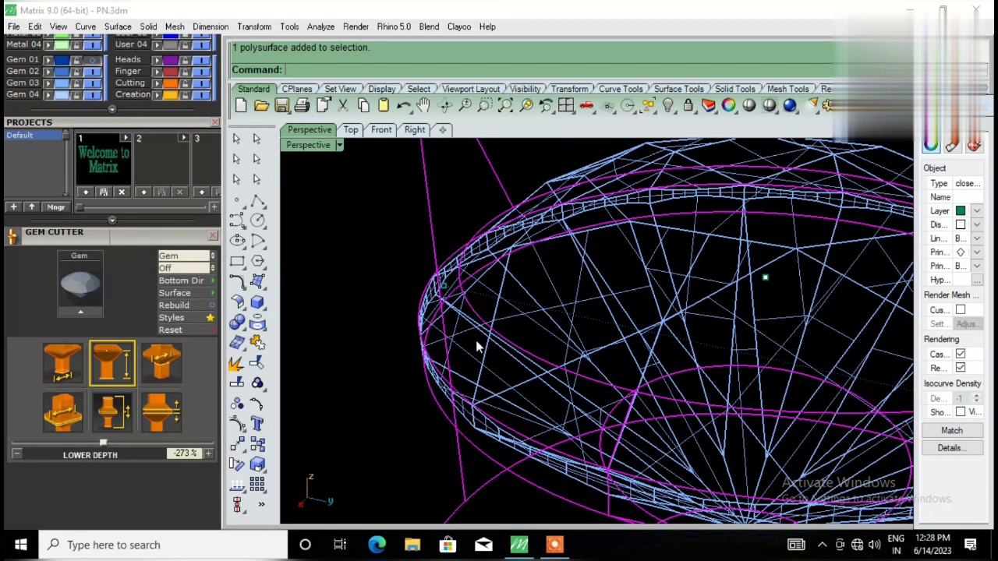
scroll(475, 340, "down", 3)
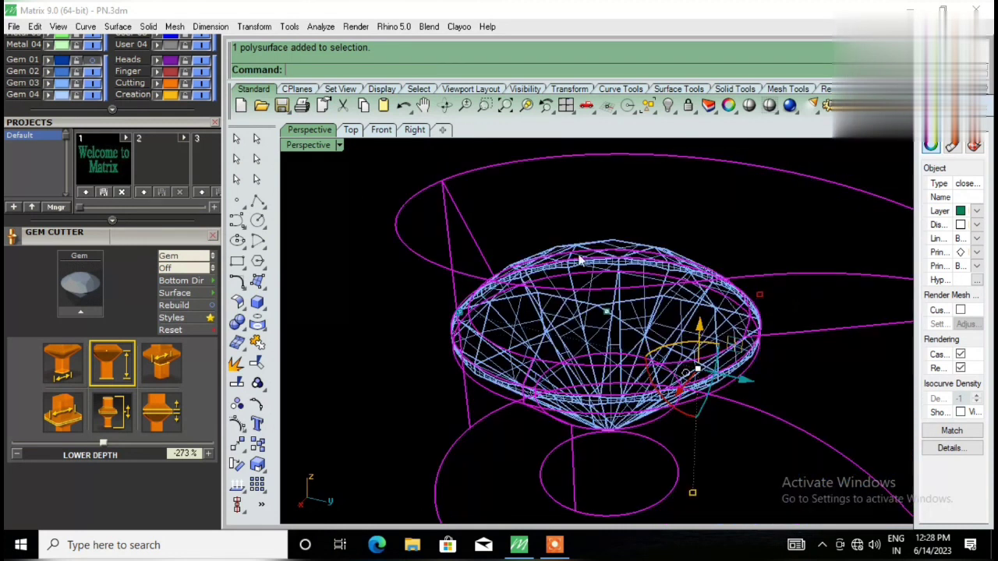
left_click(668, 107)
left_click(729, 141)
right_click(668, 106)
Step: Maximize the Perspective viewport and set its display mode to Shaded
left_click(566, 106)
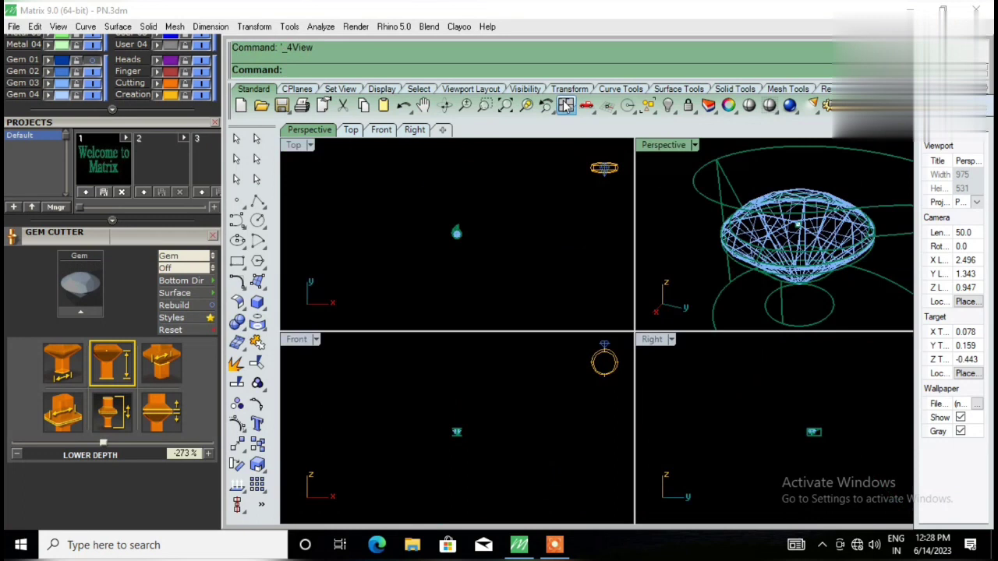
double_click(666, 145)
scroll(662, 312, "up", 5)
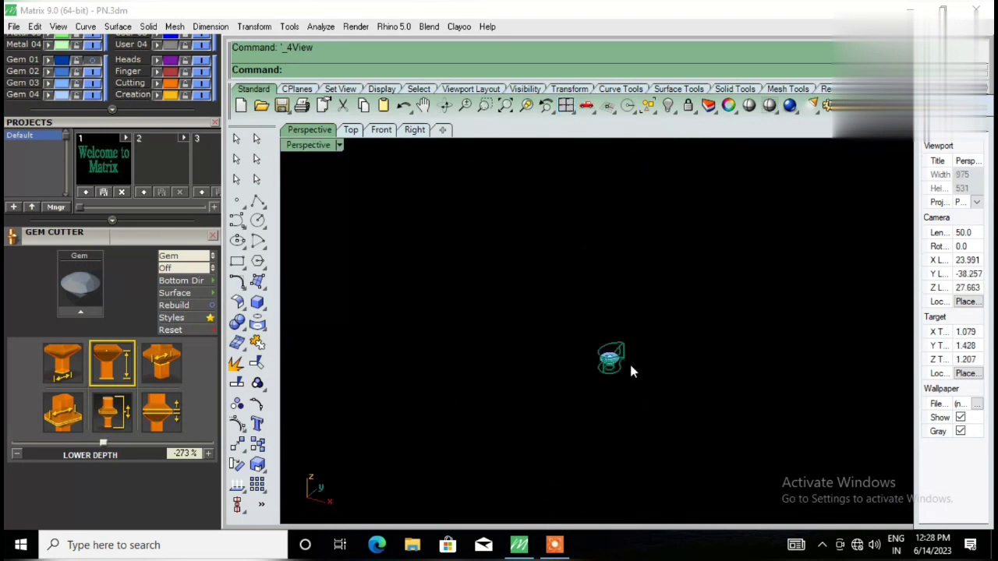
left_click(340, 146)
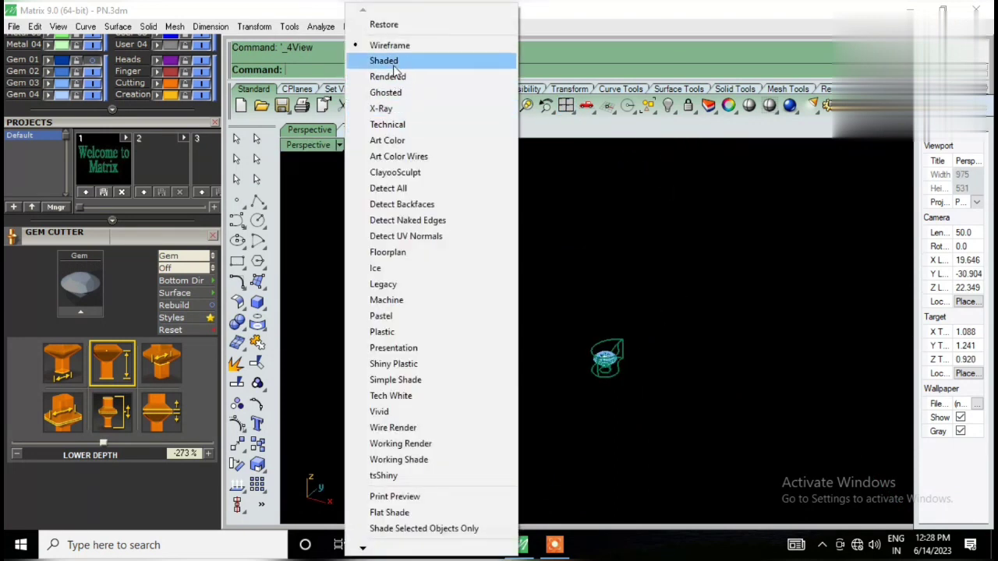
left_click(398, 61)
Step: Hide the gem sitting in the seat of the shaded setting
scroll(612, 368, "up", 4)
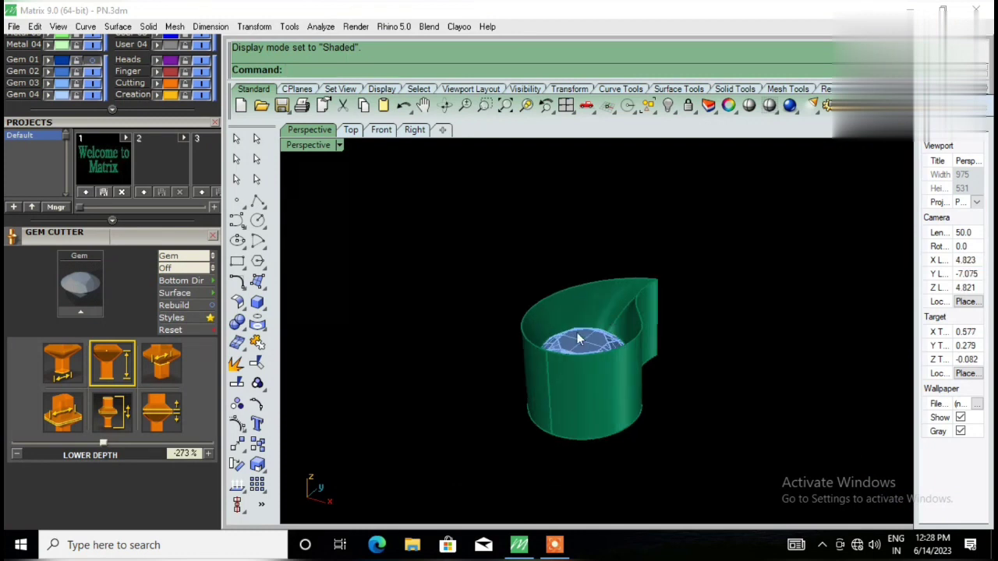
scroll(577, 337, "down", 3)
right_click_drag(580, 390, 550, 396)
scroll(551, 397, "up", 4)
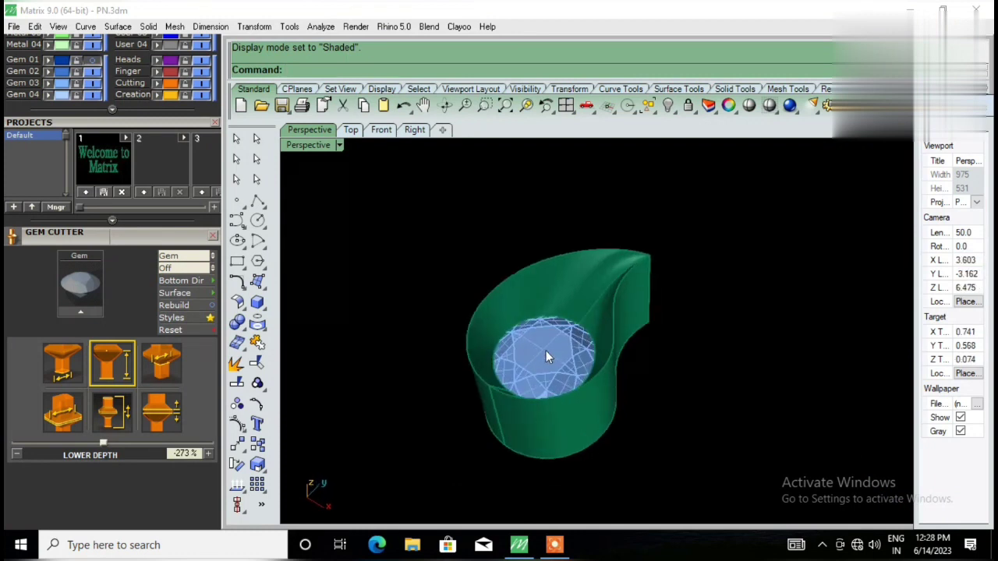
mouse_move(553, 363)
right_mouse_down()
mouse_move(570, 434)
mouse_move(684, 434)
right_mouse_up()
scroll(600, 388, "down", 3)
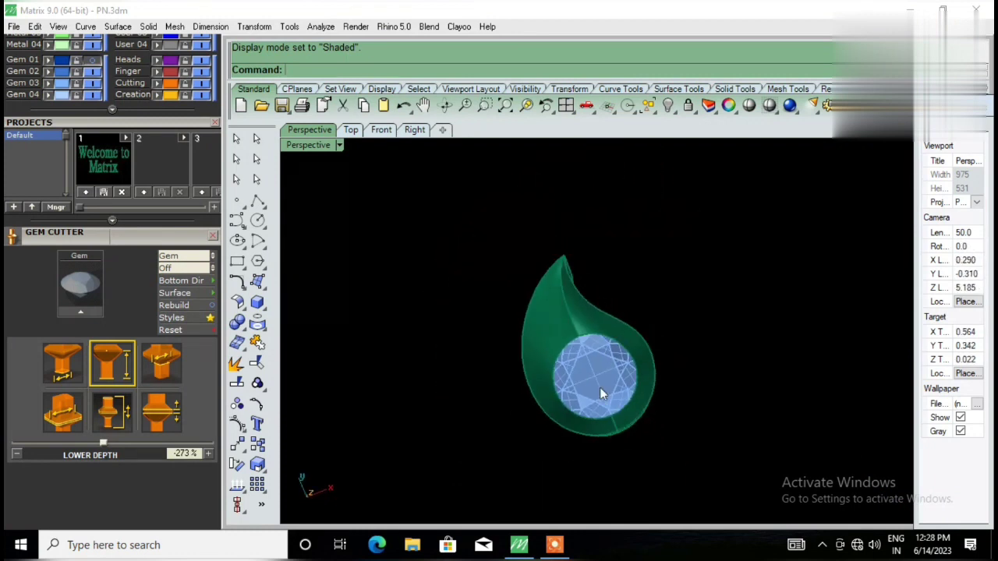
scroll(589, 308, "up", 3)
mouse_move(589, 308)
right_mouse_down()
mouse_move(577, 247)
mouse_move(523, 299)
right_mouse_up()
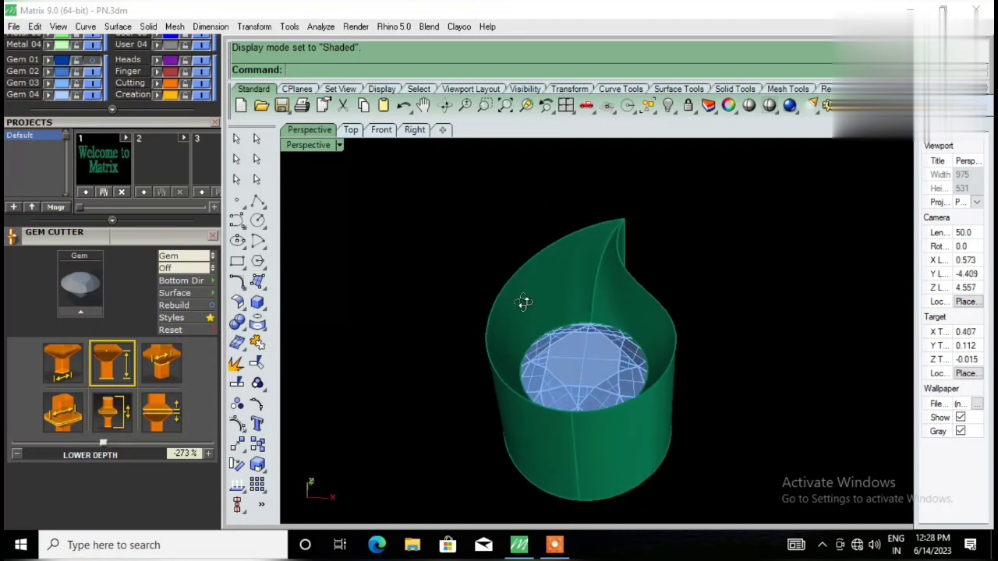
left_click(590, 361)
left_click(668, 105)
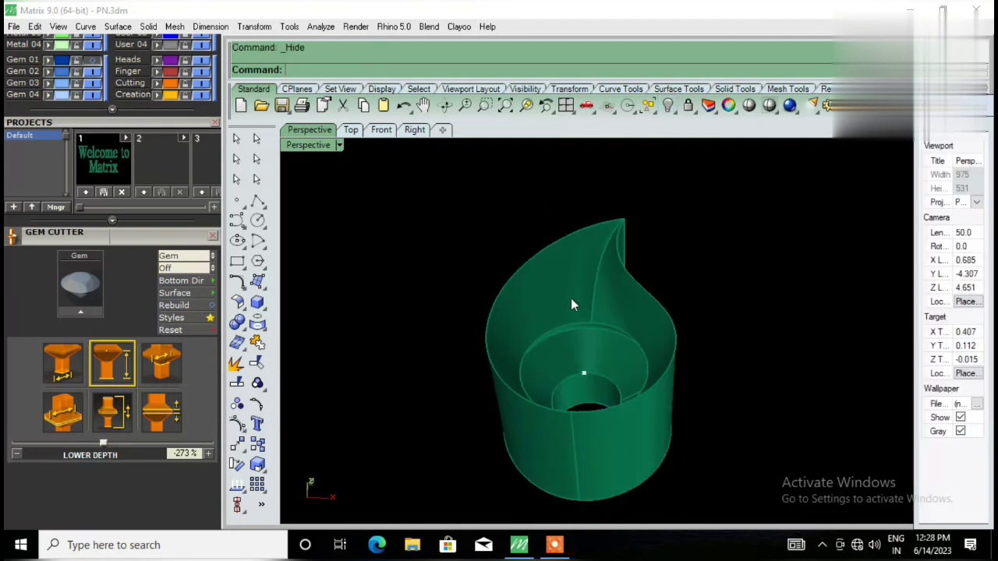
Step: Orbit from top-down to upright to inspect the round seat and centre hole
scroll(562, 304, "down", 3)
right_click_drag(558, 306, 559, 398)
scroll(575, 319, "up", 3)
mouse_move(574, 319)
right_mouse_down()
mouse_move(600, 390)
mouse_move(636, 253)
right_mouse_up()
scroll(584, 323, "up", 2)
scroll(584, 323, "down", 3)
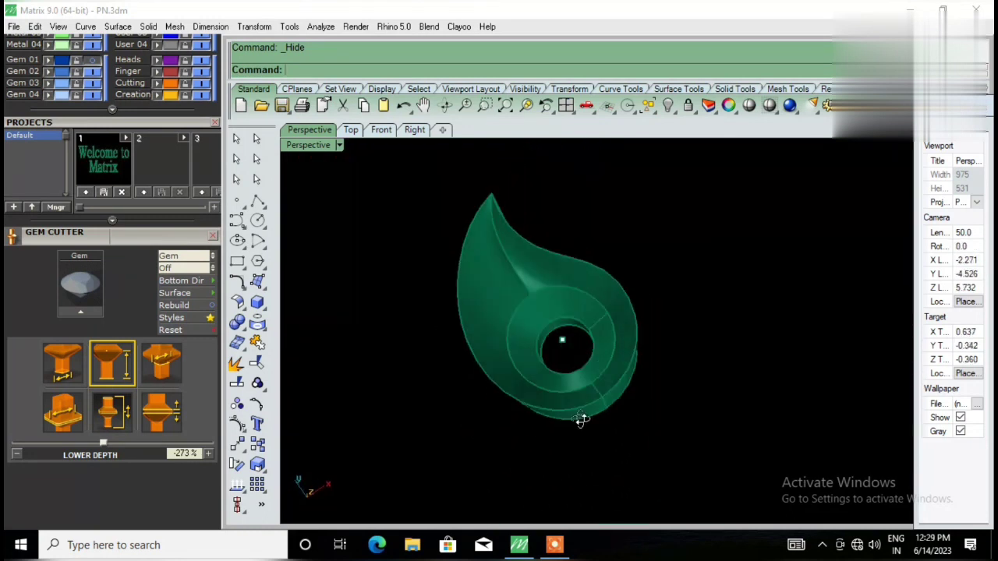